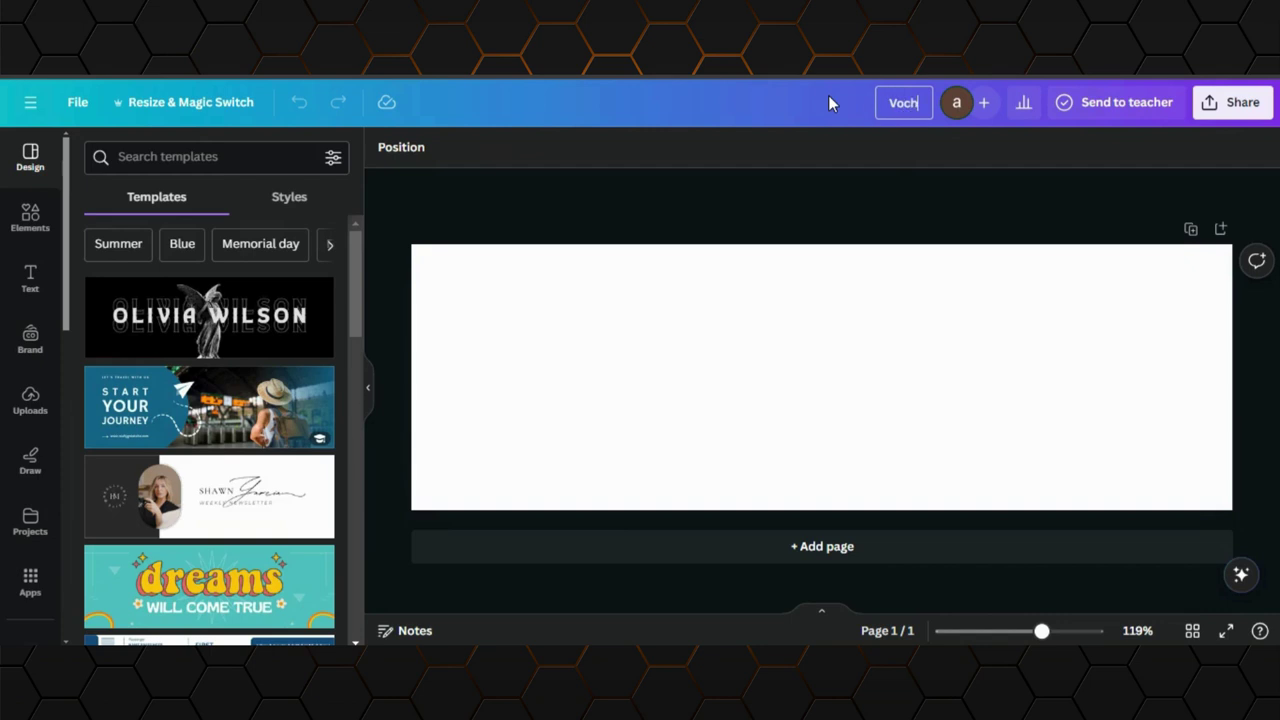
Name the design "Discount Voucher"
{"action": "key", "text": "BackSpace"}
{"action": "key", "text": "BackSpace"}
{"action": "key", "text": "BackSpace"}
{"action": "key", "text": "BackSpace"}
{"action": "key", "text": "BackSpace"}
{"action": "type", "text": "Discount Voucher"}
{"action": "left_click", "coordinate": [647, 207]}
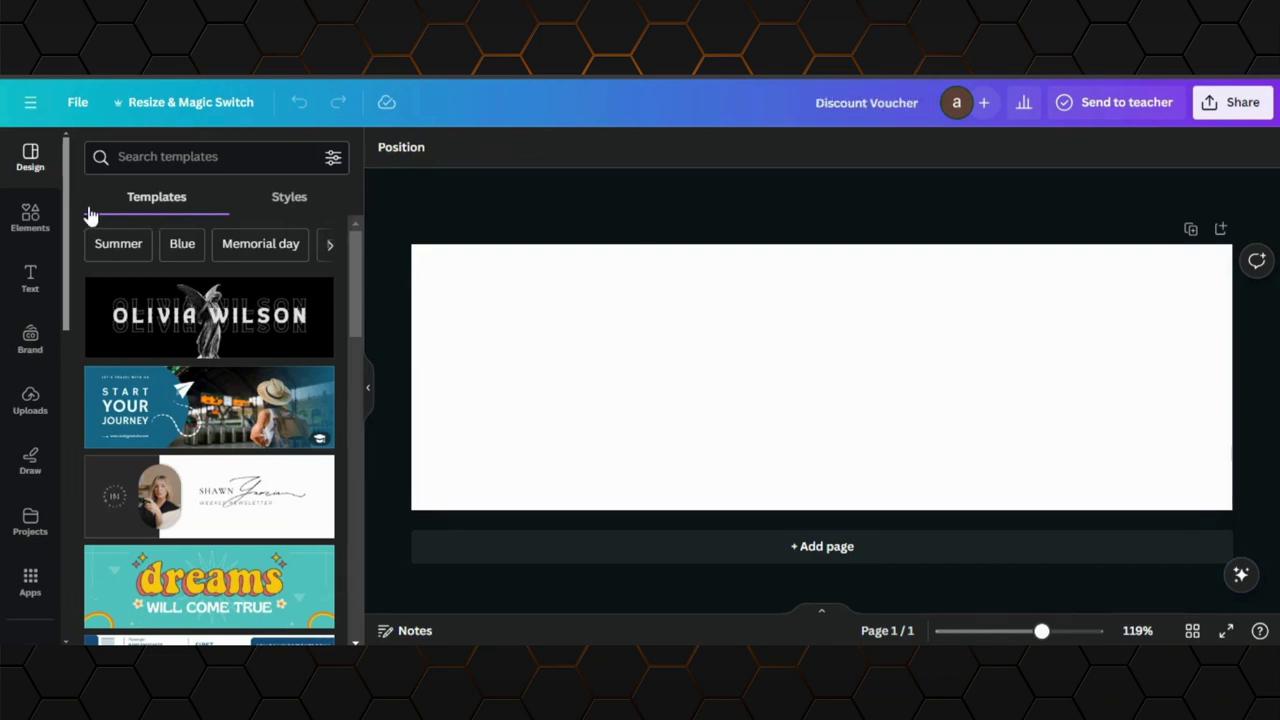
Change the blank page's background to the dark blue default solid color
{"action": "left_click", "coordinate": [553, 352]}
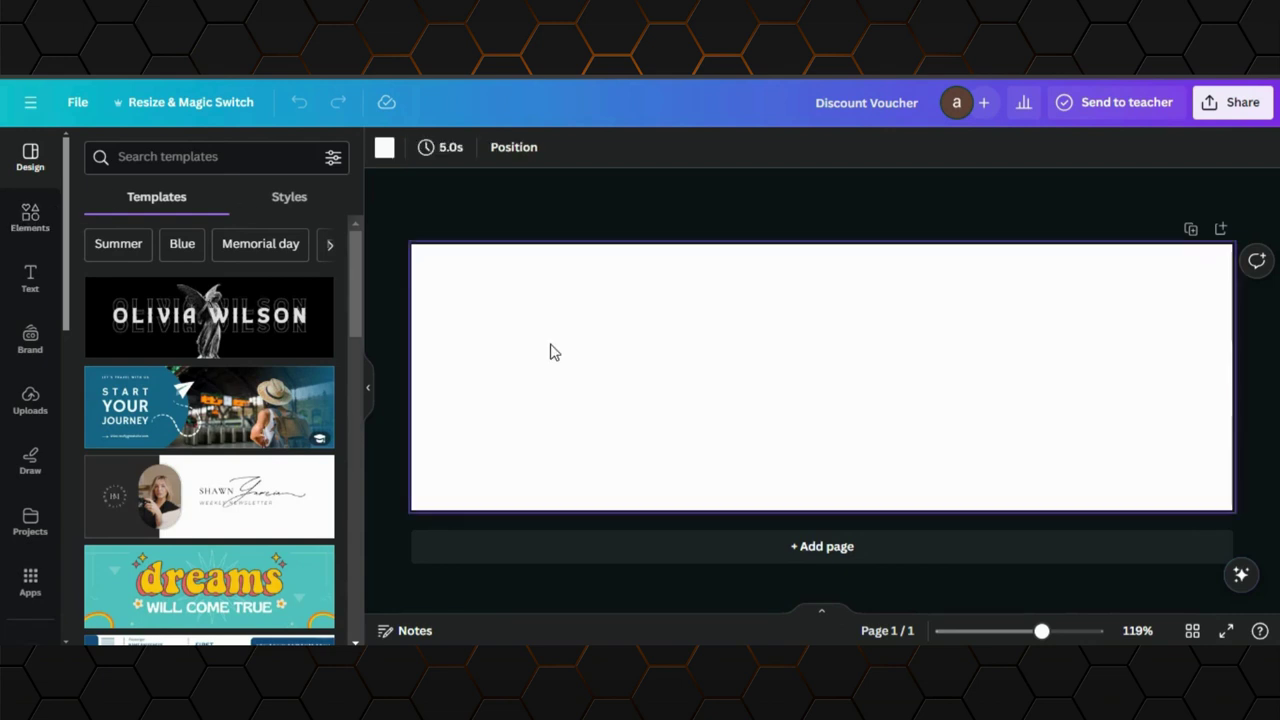
{"action": "left_click", "coordinate": [393, 154]}
{"action": "scroll", "coordinate": [219, 365], "scroll_direction": "down", "scroll_amount": 3}
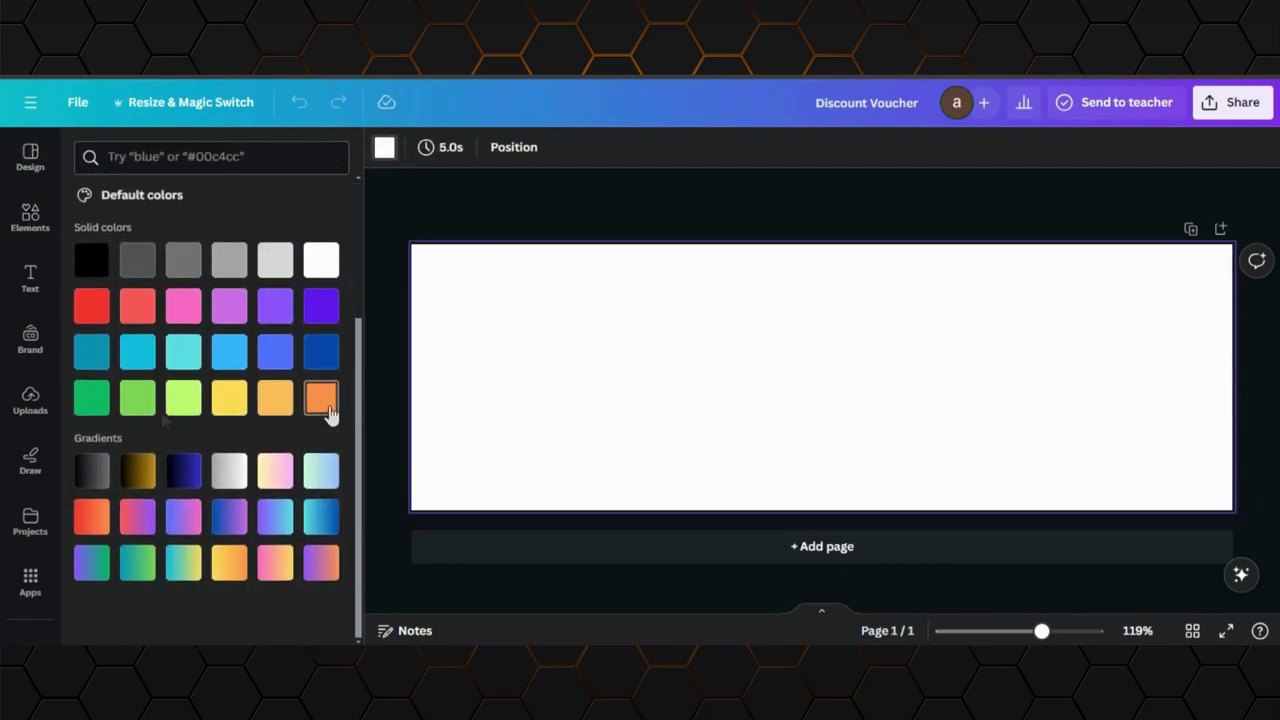
{"action": "left_click", "coordinate": [320, 352]}
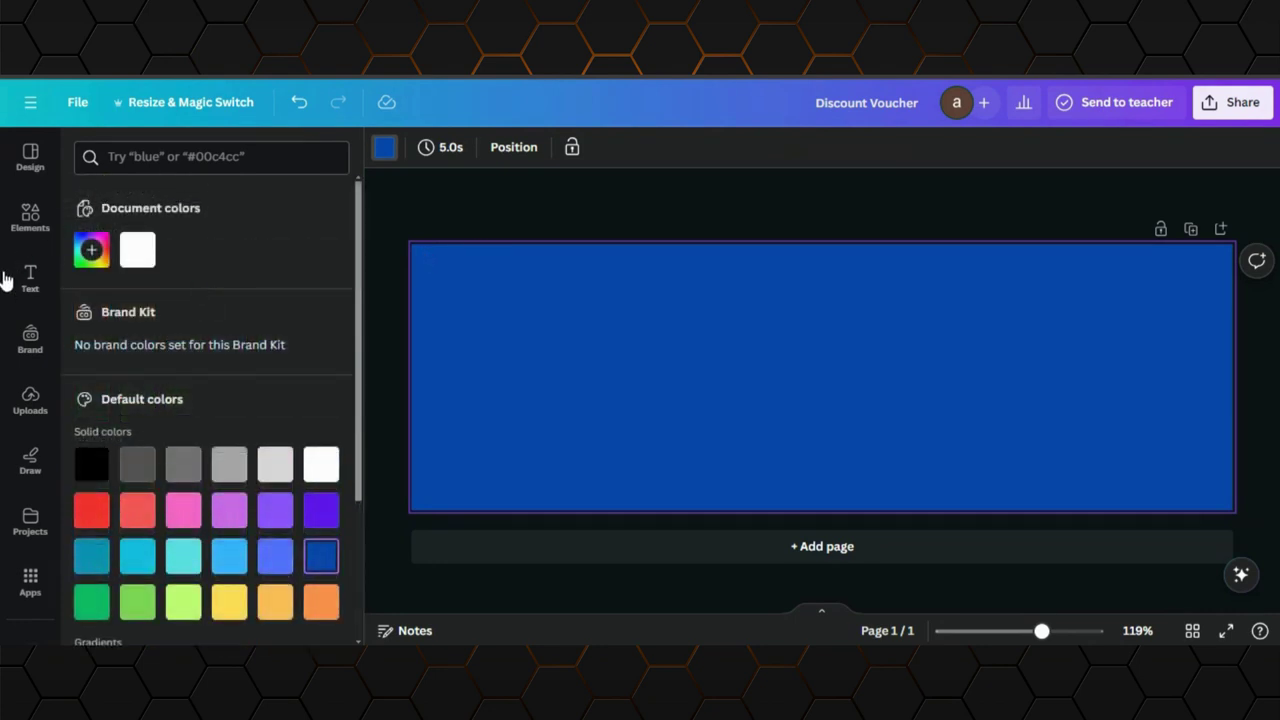
Search the element graphics for "checkerboard" and add the textured black-and-white checkerboard image to the page
{"action": "left_click", "coordinate": [37, 211]}
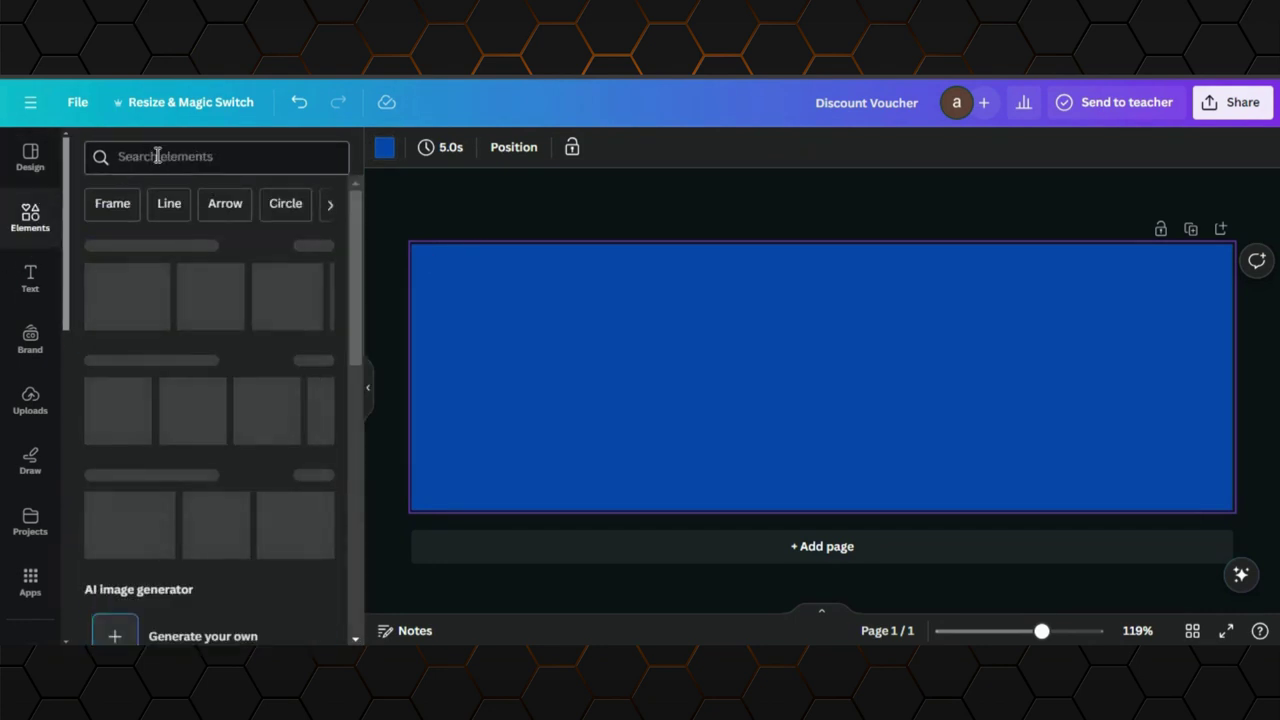
{"action": "left_click", "coordinate": [157, 156]}
{"action": "type", "text": "che"}
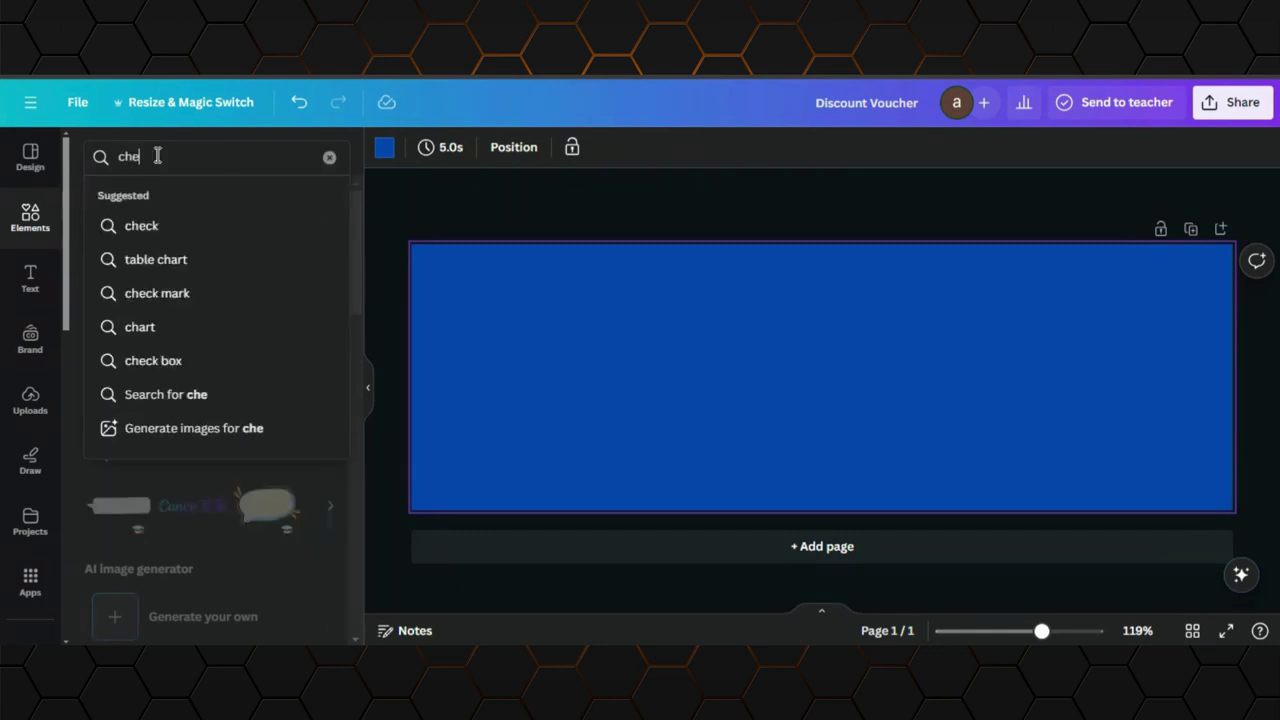
{"action": "type", "text": "chkerboard"}
{"action": "key", "text": "Return"}
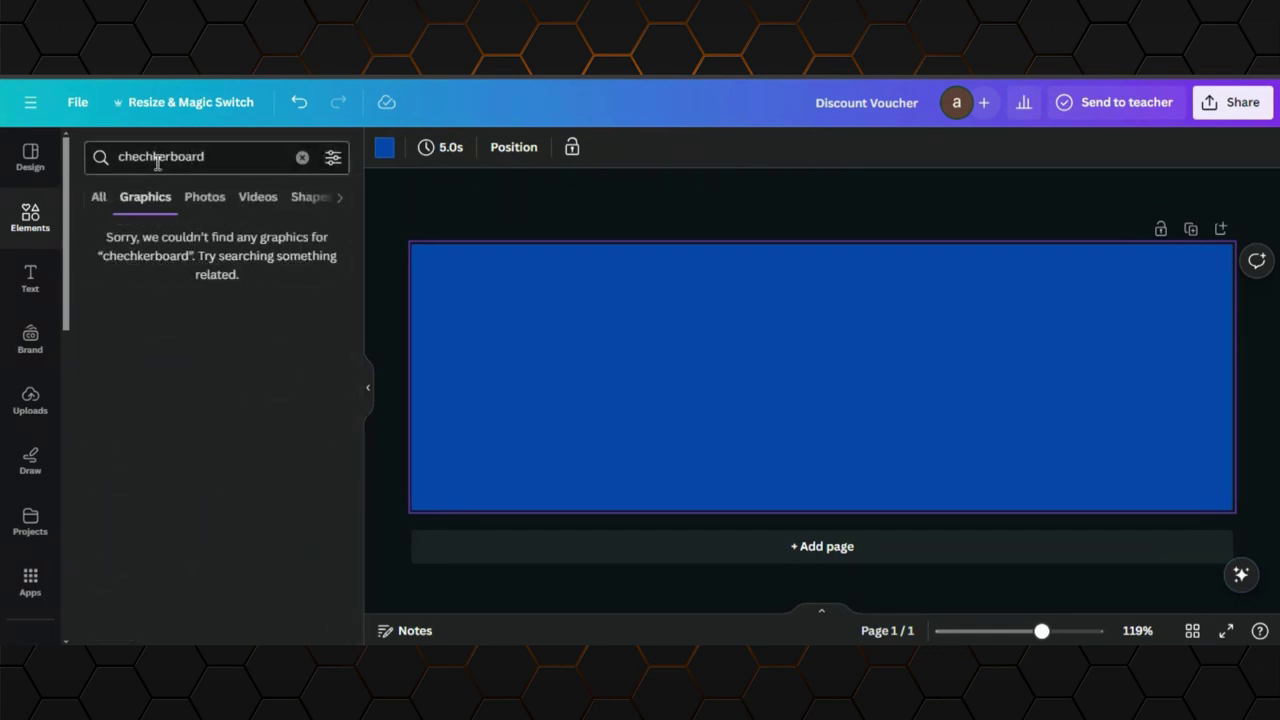
{"action": "left_click", "coordinate": [157, 160]}
{"action": "key", "text": "BackSpace"}
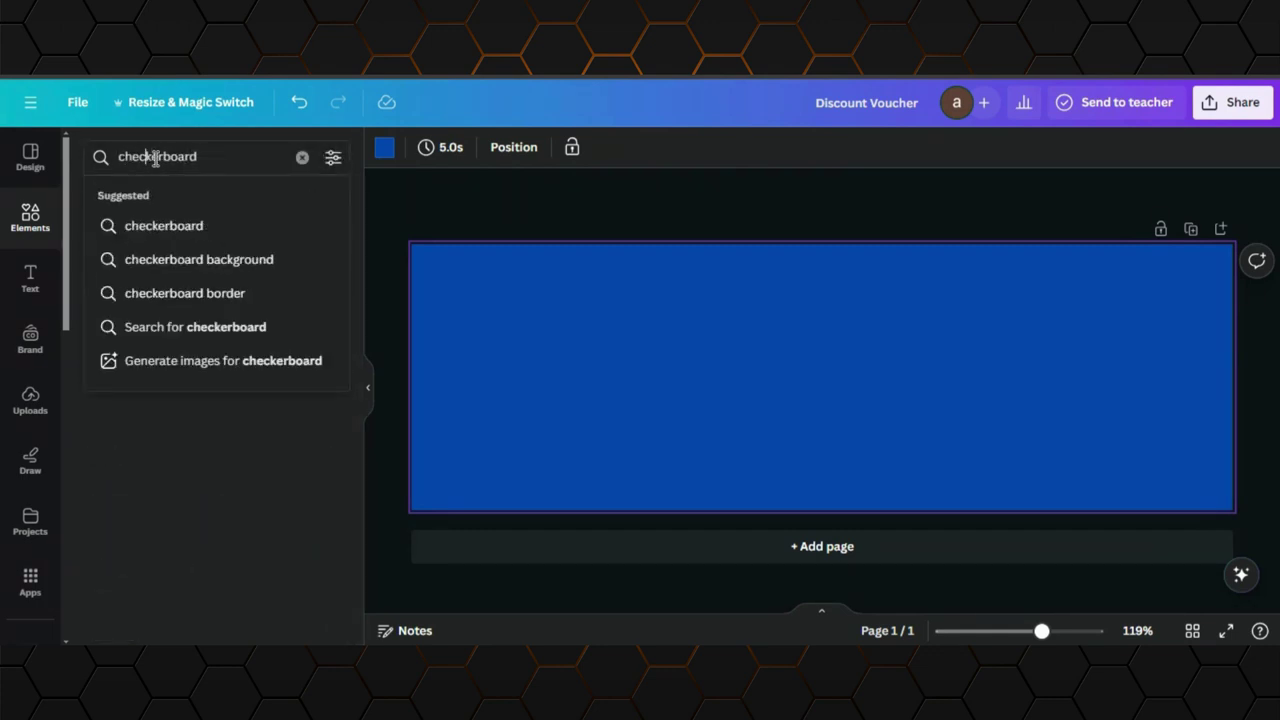
{"action": "key", "text": "Return"}
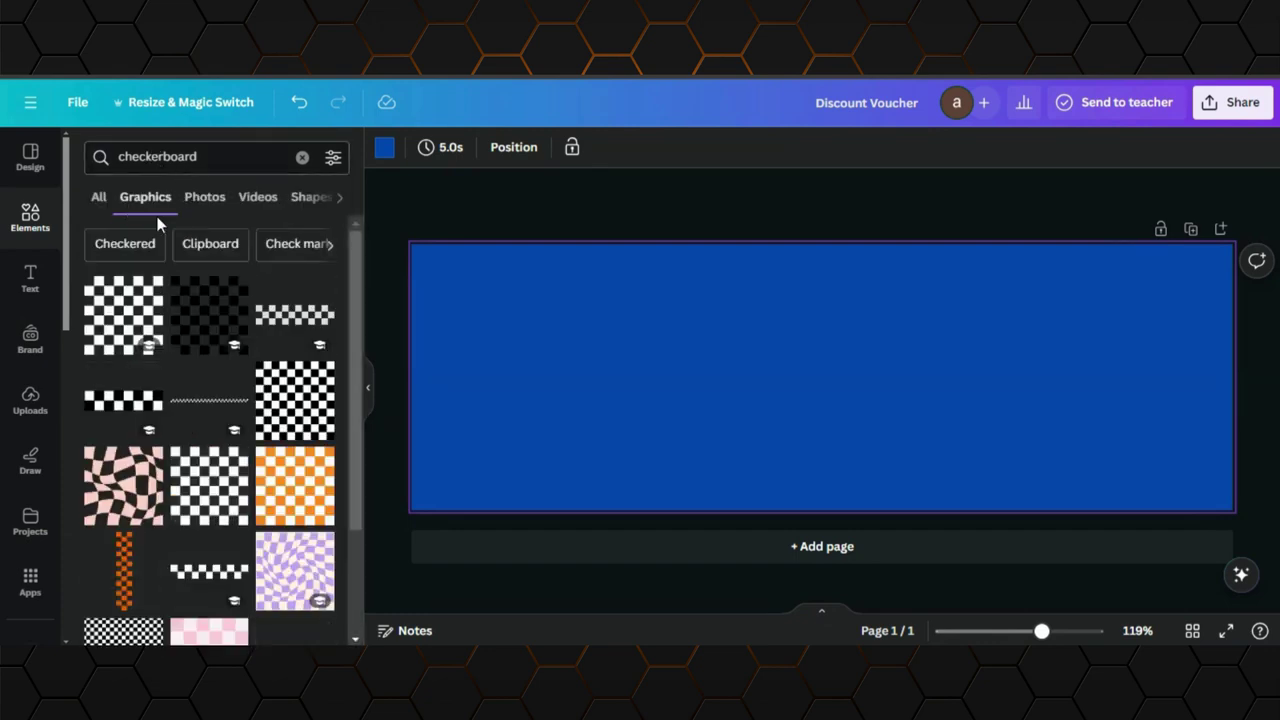
{"action": "scroll", "coordinate": [185, 372], "scroll_direction": "down", "scroll_amount": 5}
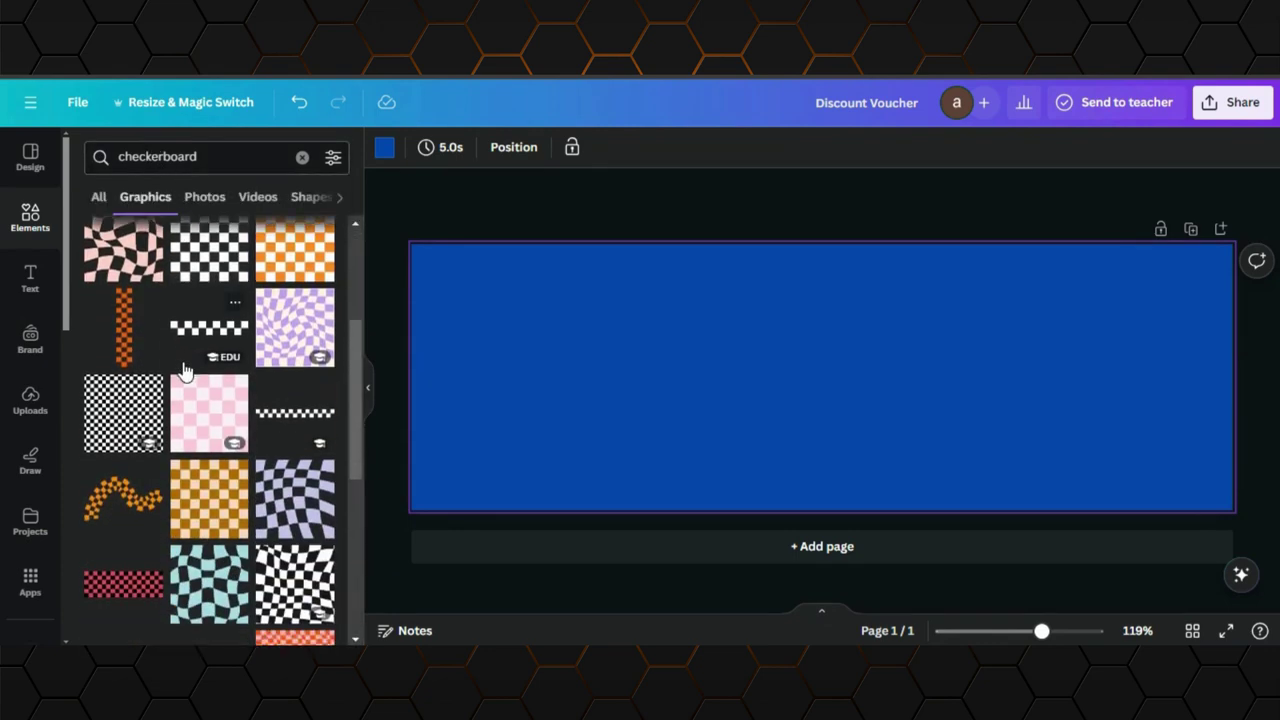
{"action": "scroll", "coordinate": [185, 372], "scroll_direction": "down", "scroll_amount": 5}
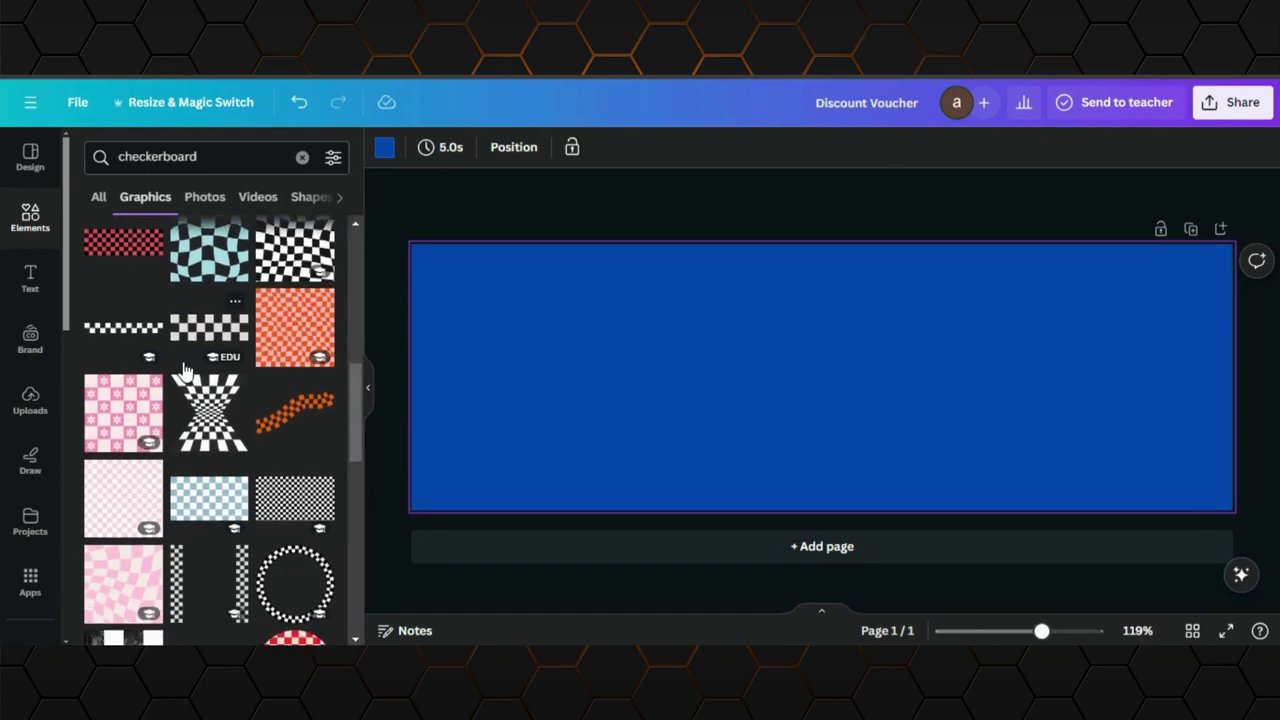
{"action": "left_click", "coordinate": [123, 510]}
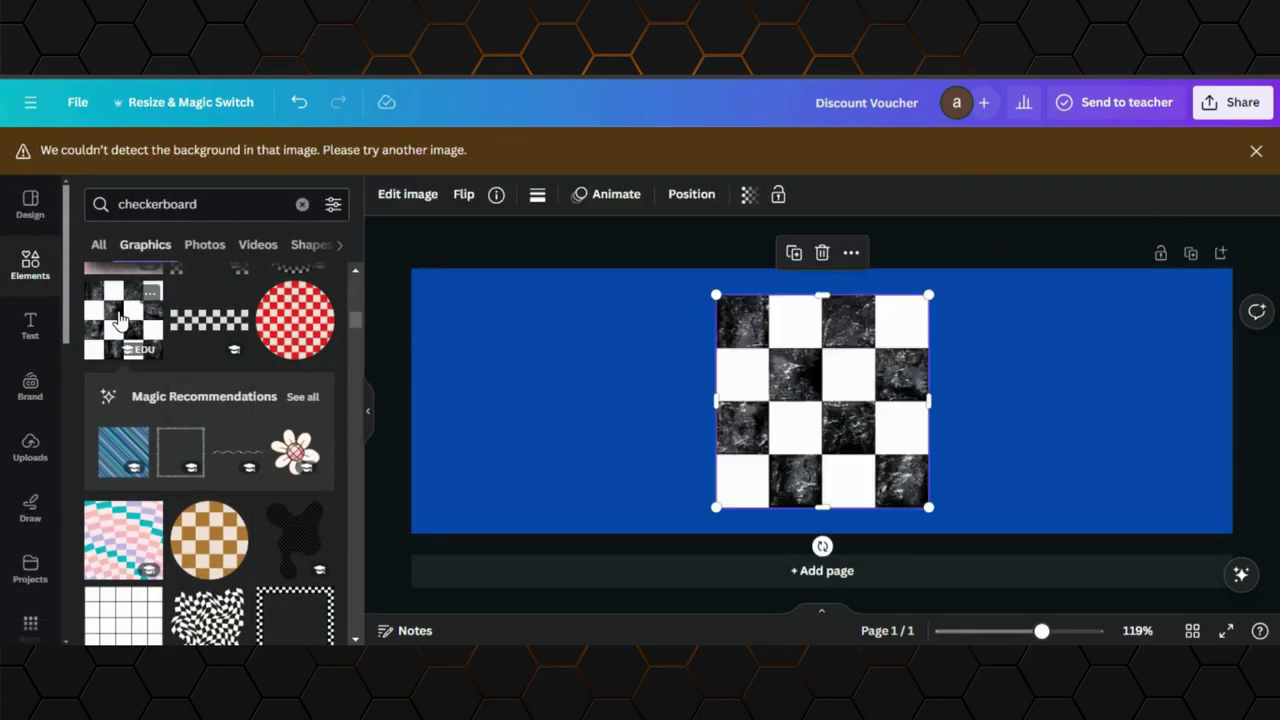
Remove the checkerboard image's background and lower its transparency value to 10
{"action": "left_click", "coordinate": [412, 195]}
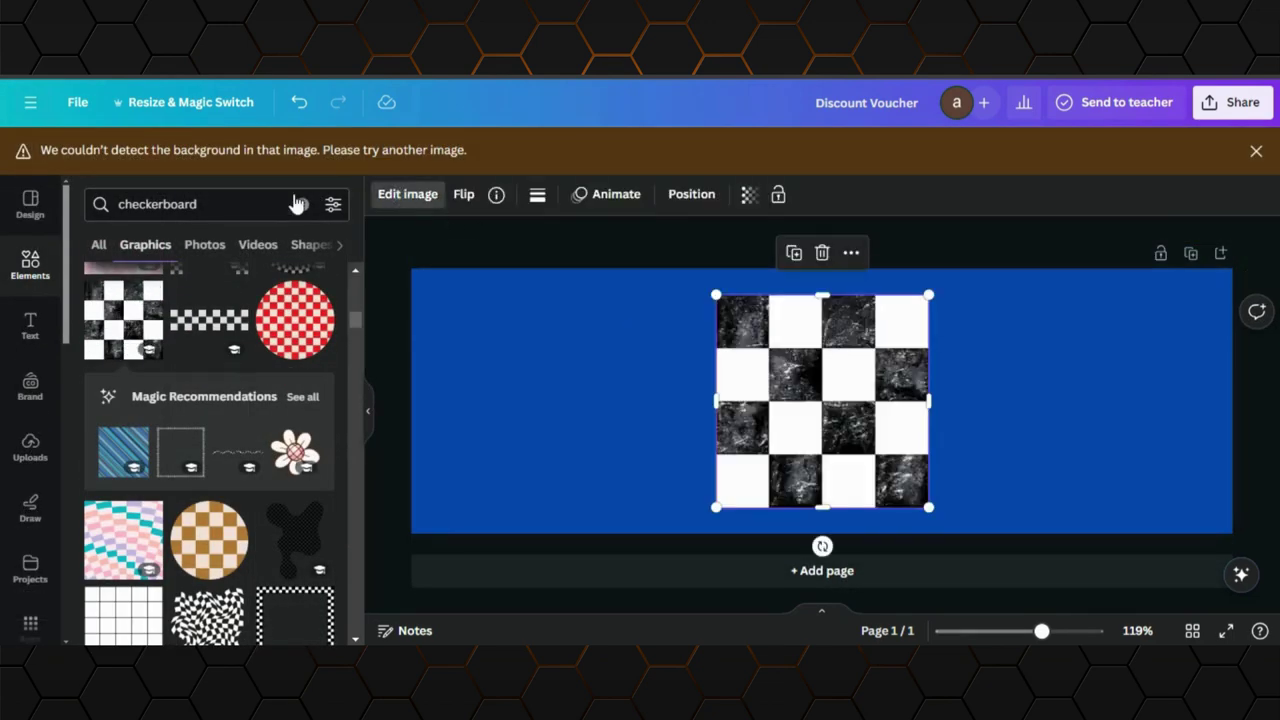
{"action": "left_click", "coordinate": [112, 318]}
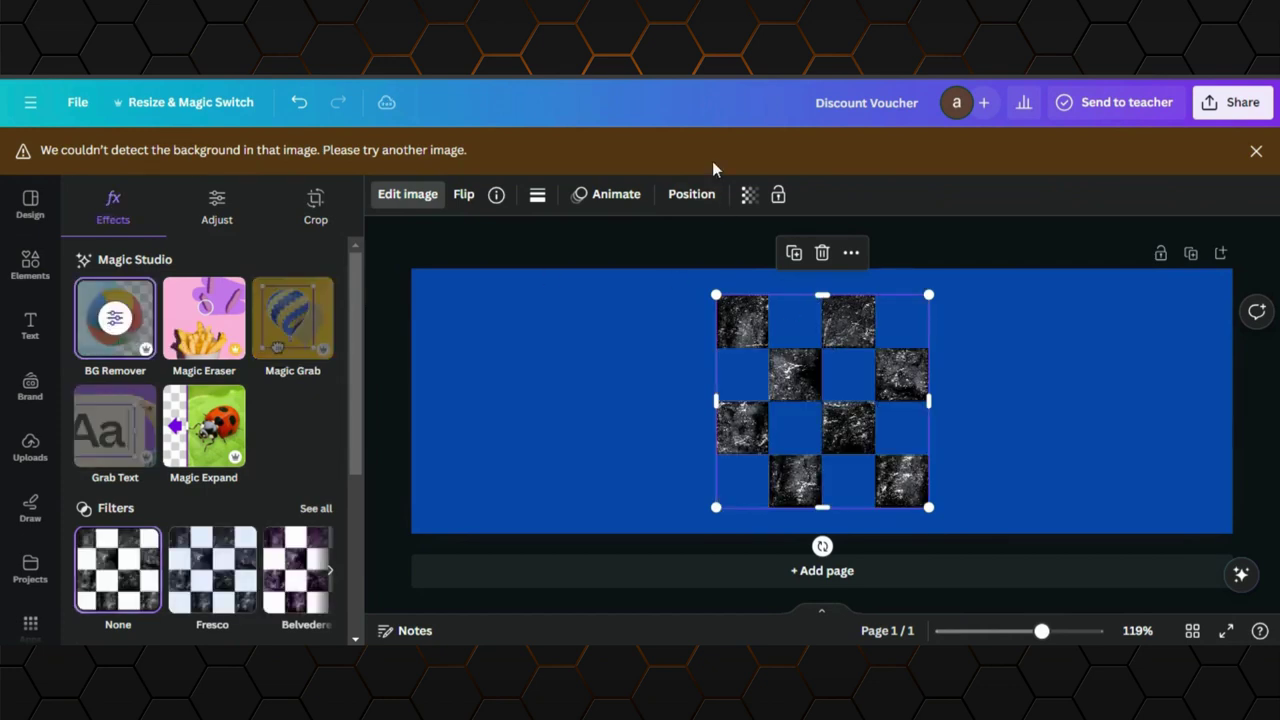
{"action": "left_click", "coordinate": [750, 197]}
{"action": "left_click_drag", "start_coordinate": [711, 266], "coordinate": [600, 268]}
Fit the checkerboard over the page's right end at full page height and set its transparency to 5
{"action": "left_click_drag", "start_coordinate": [817, 323], "coordinate": [1089, 283]}
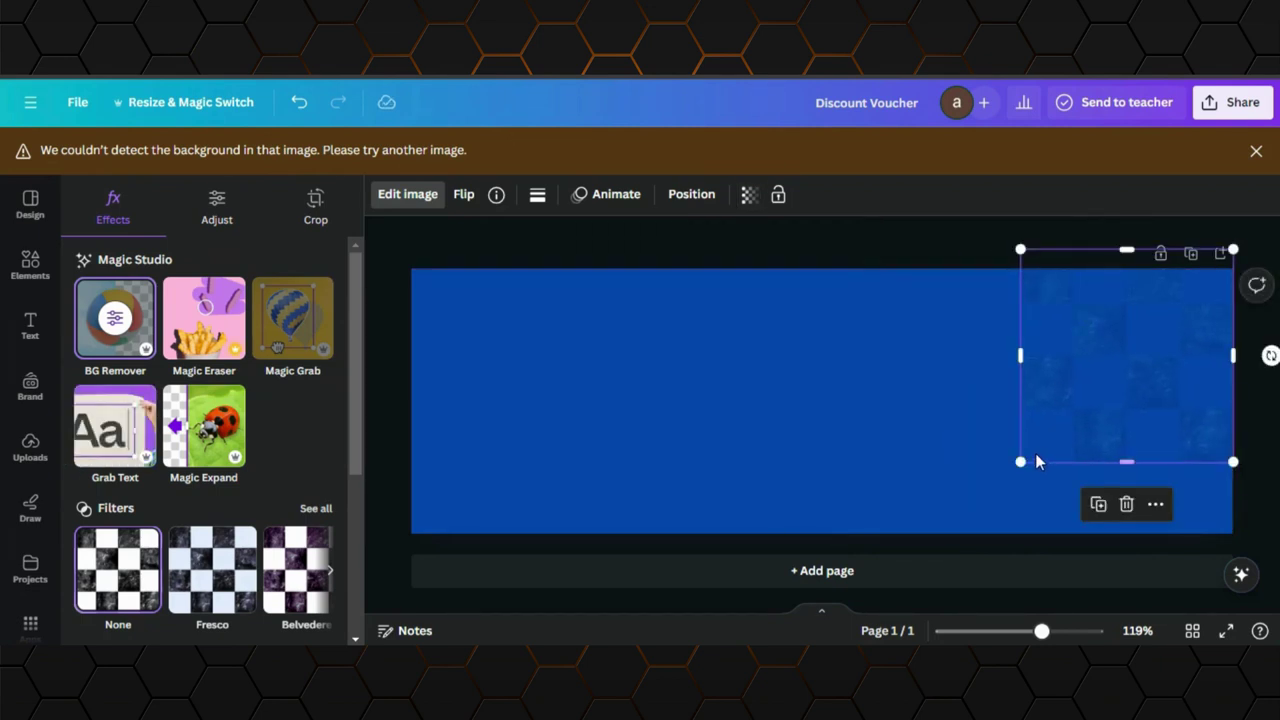
{"action": "left_click_drag", "start_coordinate": [996, 480], "coordinate": [924, 553]}
{"action": "left_click", "coordinate": [749, 194]}
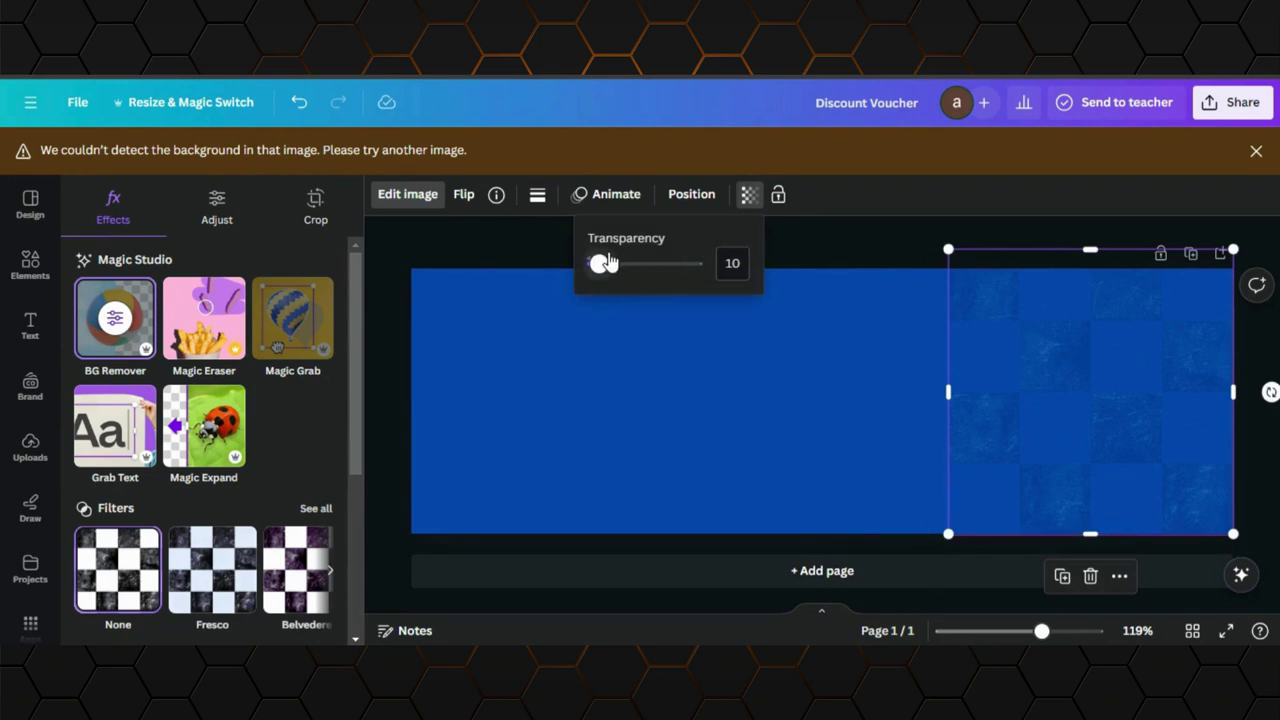
{"action": "left_click_drag", "start_coordinate": [600, 265], "coordinate": [585, 264]}
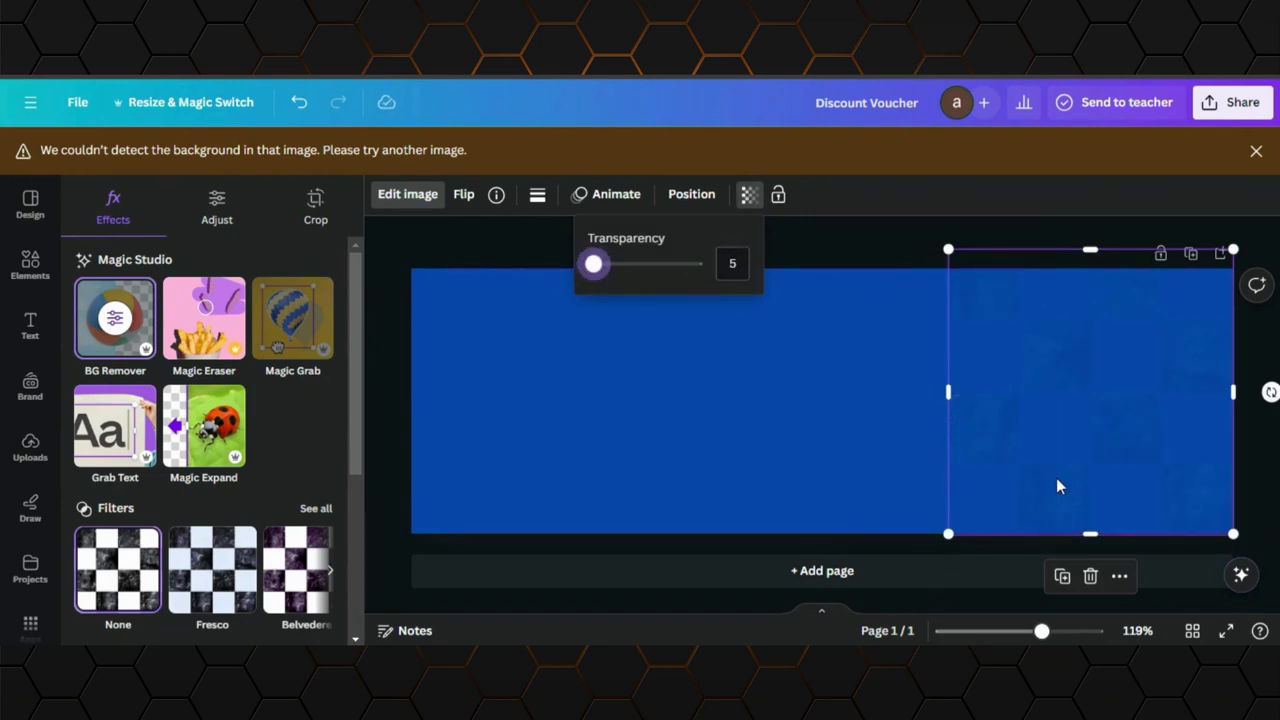
Duplicate the faint checkerboard twice, placing the copies side by side toward the left so the pattern covers the whole page
{"action": "left_click", "coordinate": [1066, 407]}
{"action": "left_click_drag", "start_coordinate": [1066, 407], "coordinate": [769, 388]}
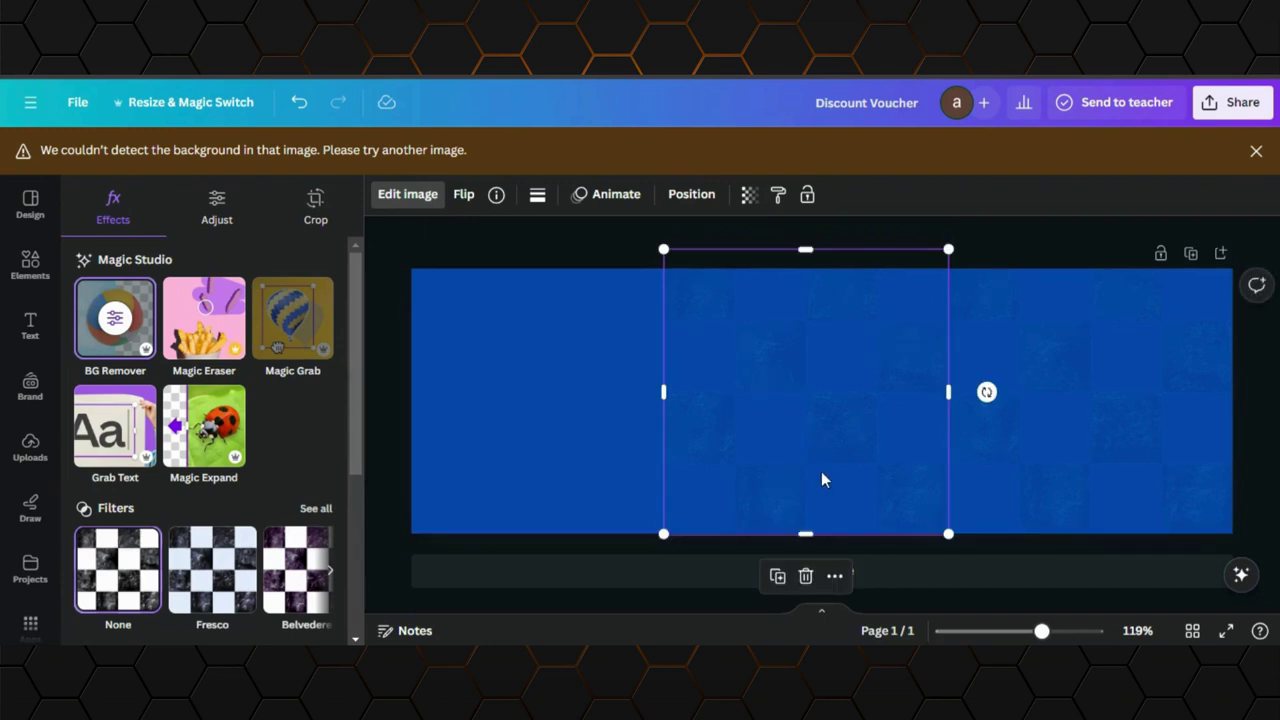
{"action": "left_click", "coordinate": [777, 577]}
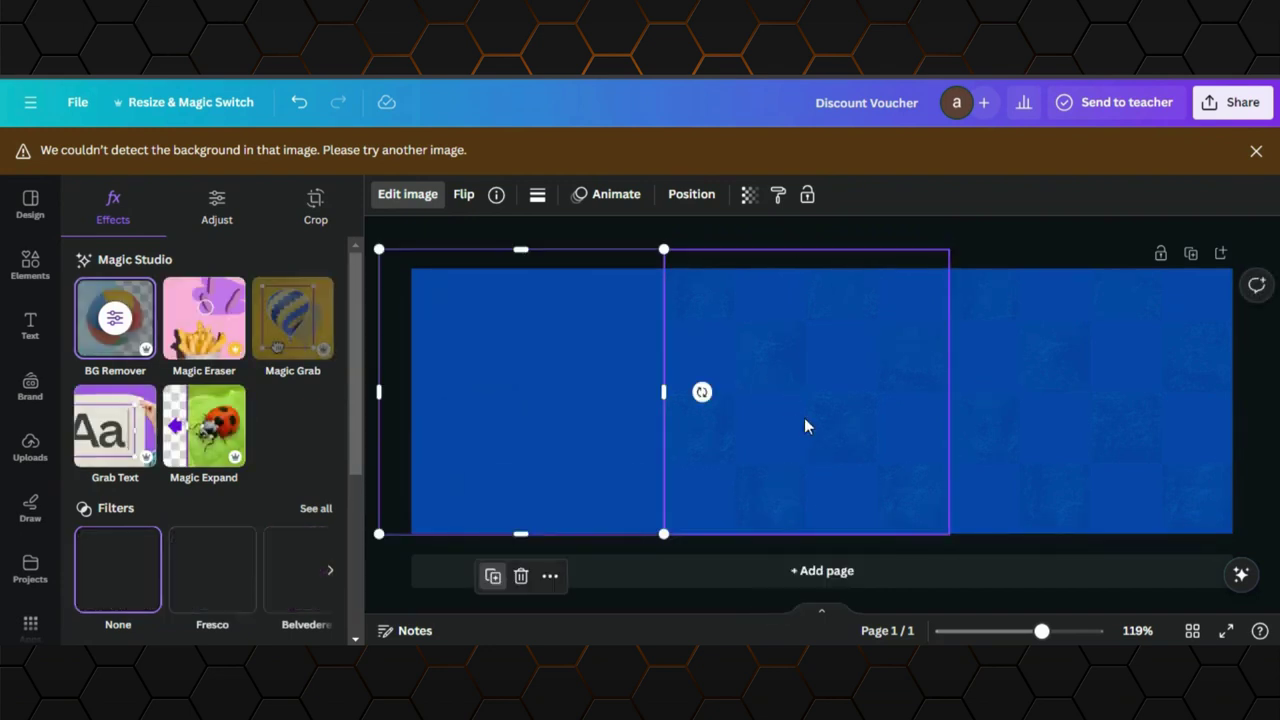
{"action": "key", "text": "Escape"}
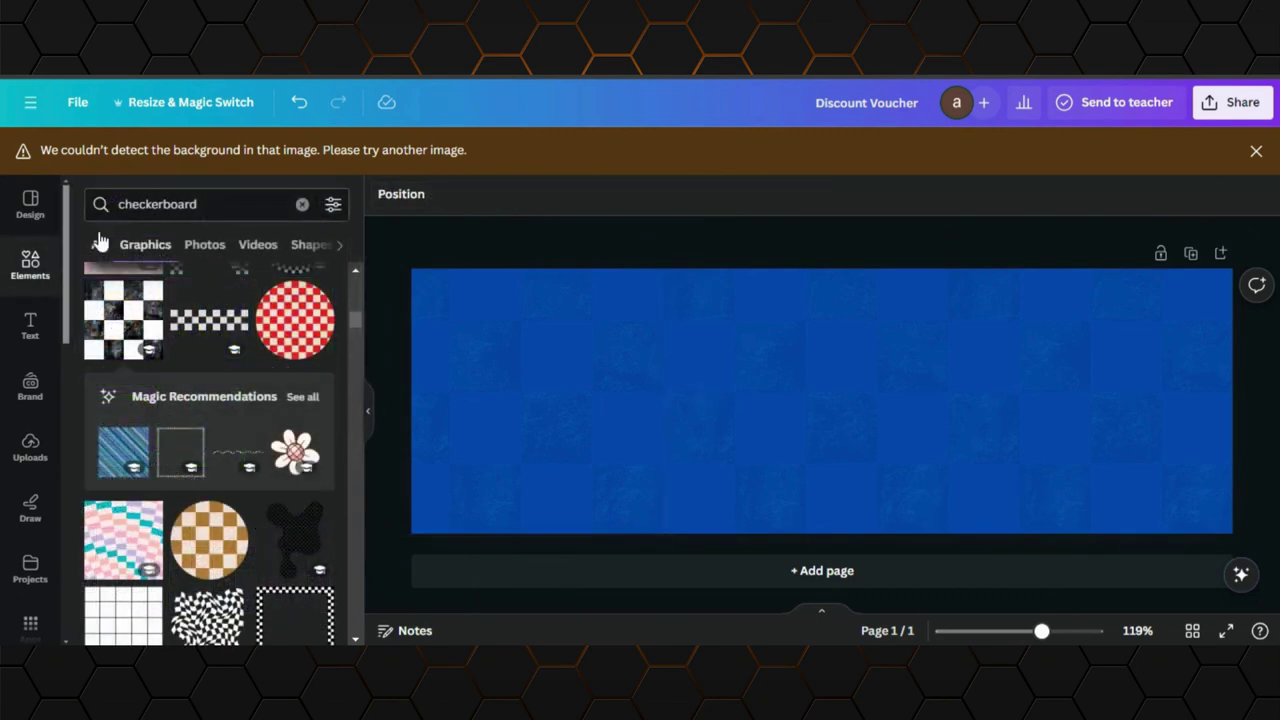
Add a straight line shape, rotate it vertical and place it about a quarter of the way across the page
{"action": "left_click", "coordinate": [301, 205]}
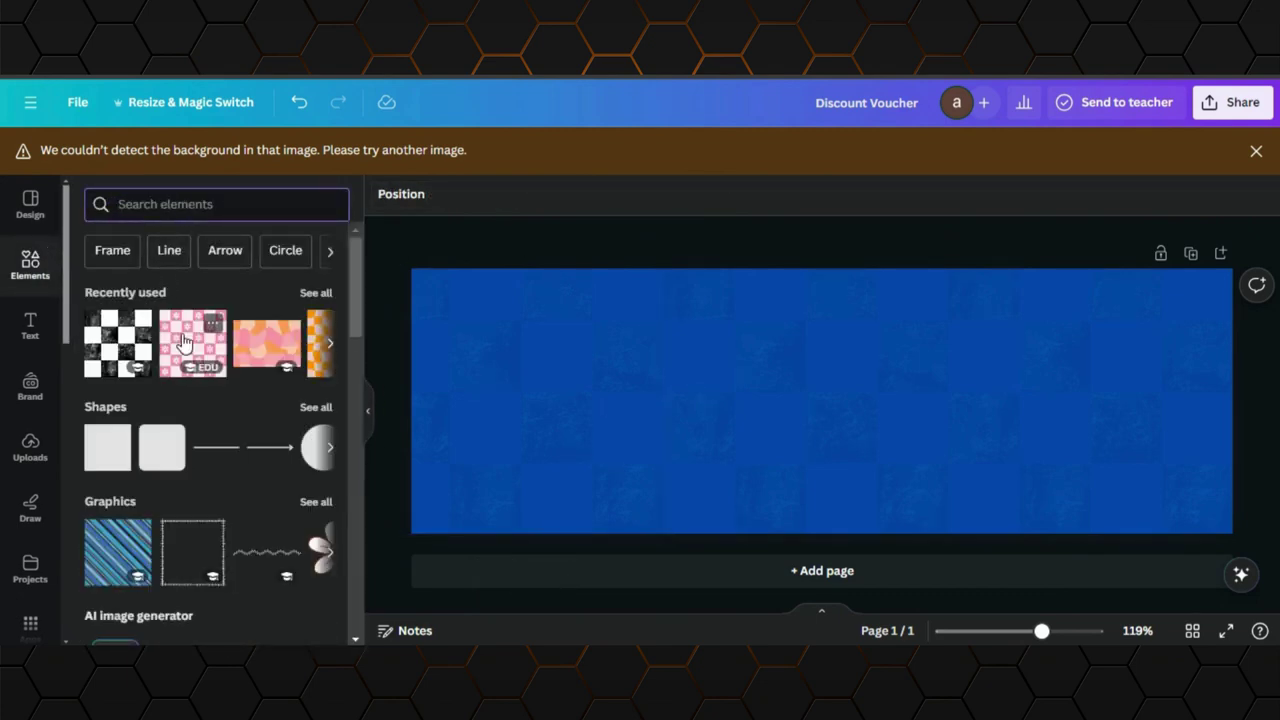
{"action": "left_click", "coordinate": [232, 450]}
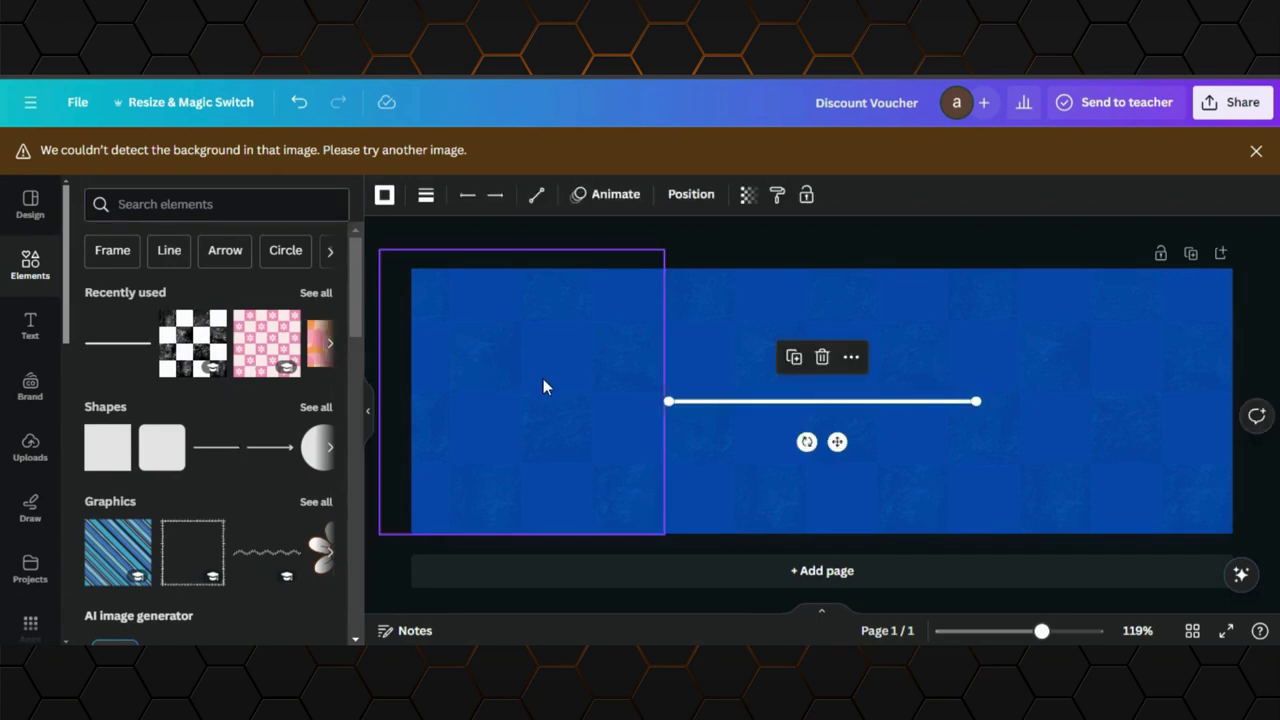
{"action": "left_click_drag", "start_coordinate": [743, 400], "coordinate": [557, 398]}
{"action": "left_click_drag", "start_coordinate": [601, 440], "coordinate": [686, 426]}
{"action": "left_click_drag", "start_coordinate": [611, 389], "coordinate": [620, 398]}
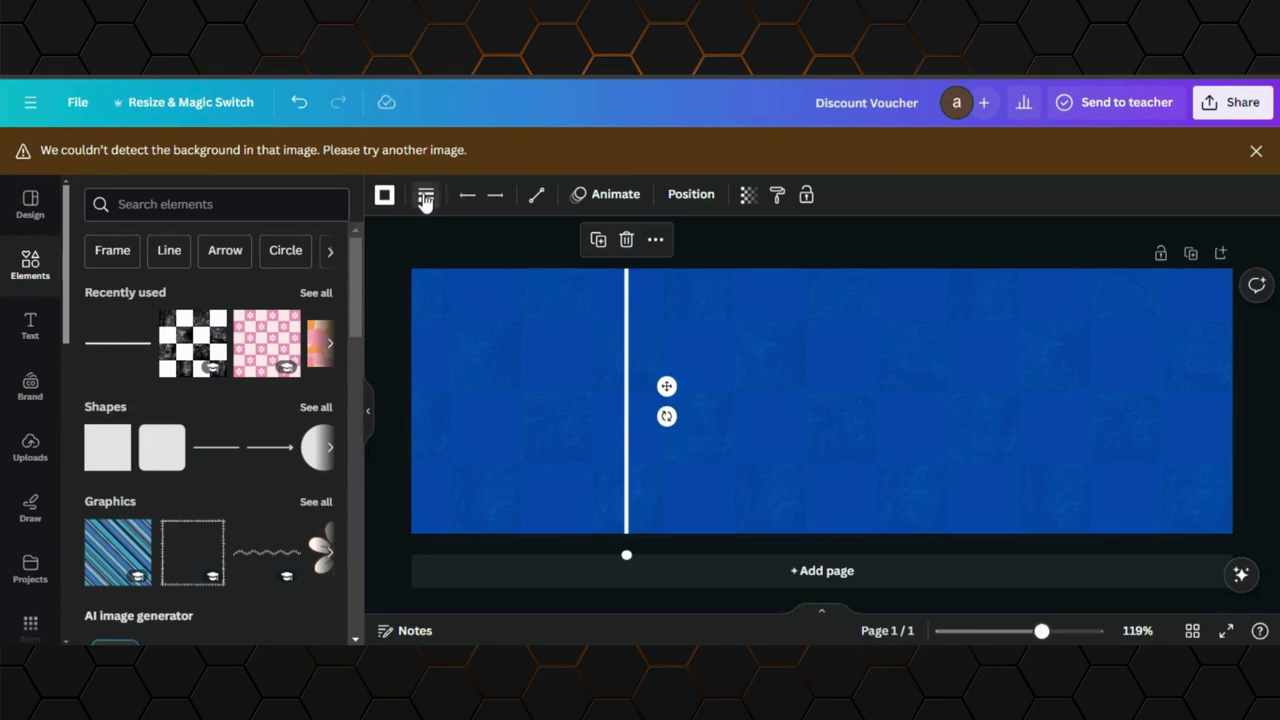
Give the vertical line the short-dash style and shorten both ends to meet the page's upper and lower edges
{"action": "left_click", "coordinate": [425, 197]}
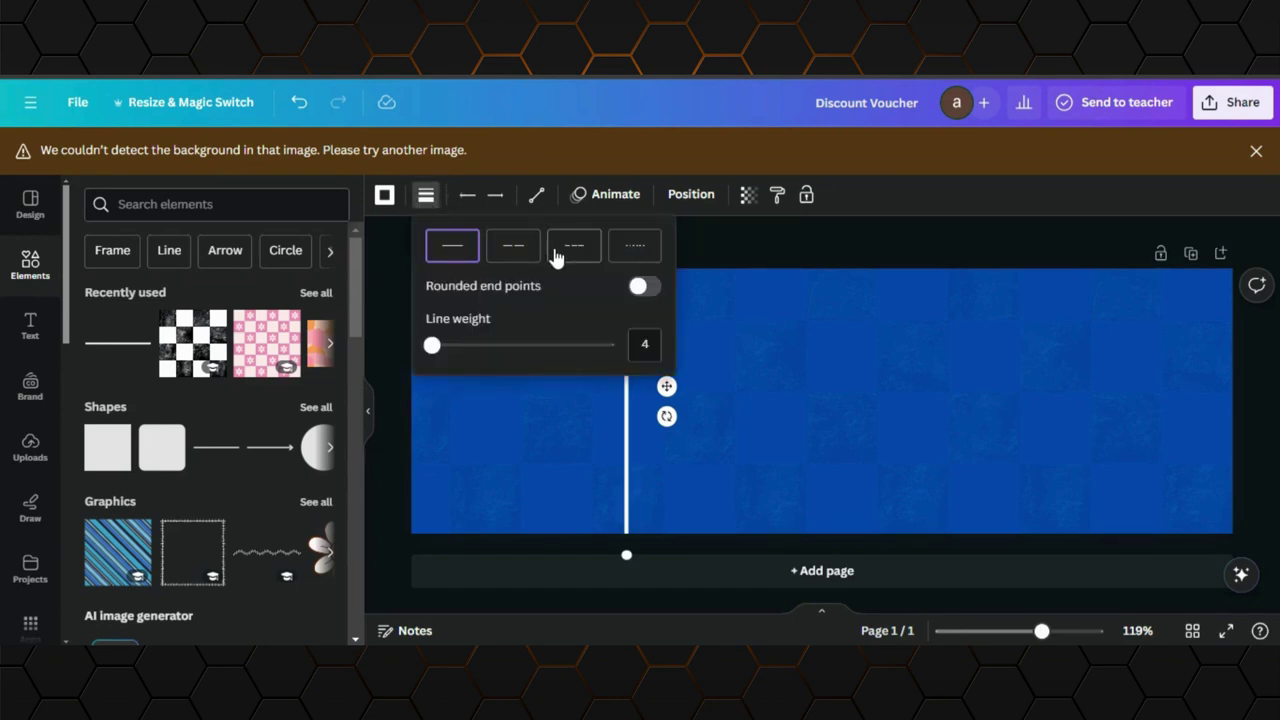
{"action": "left_click", "coordinate": [557, 255]}
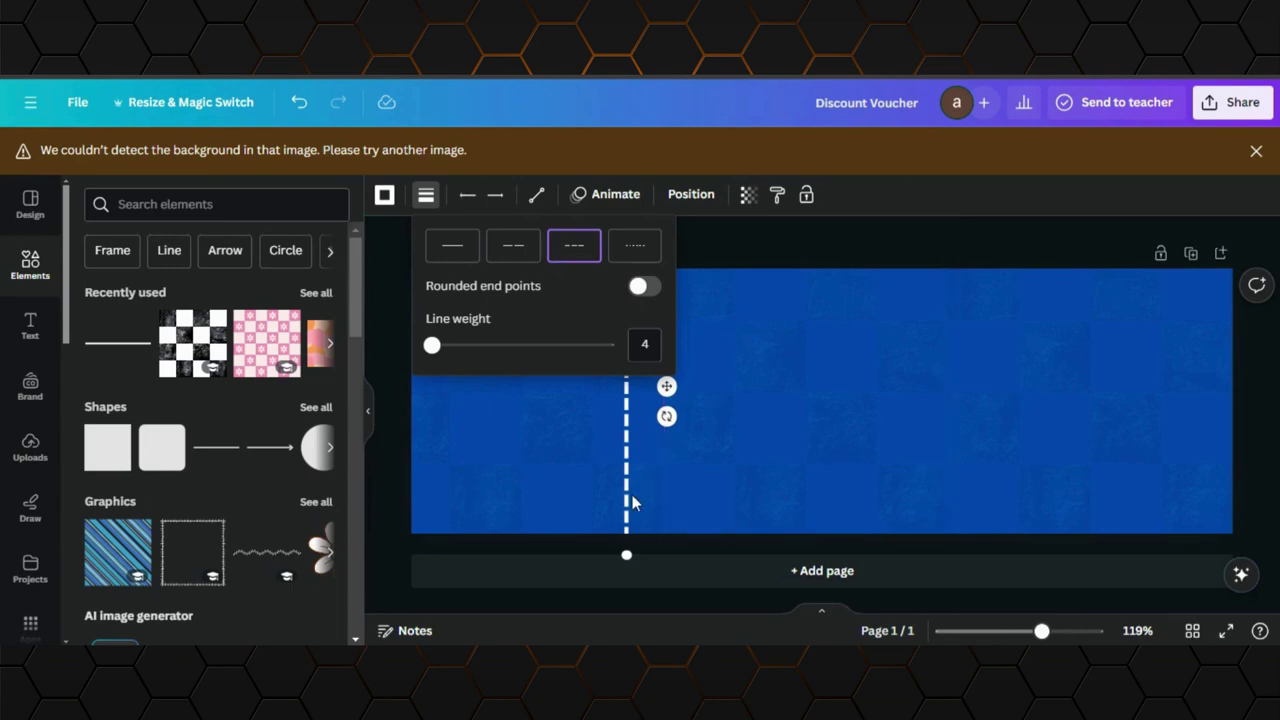
{"action": "left_click", "coordinate": [623, 556]}
{"action": "left_click_drag", "start_coordinate": [626, 546], "coordinate": [624, 534]}
{"action": "left_click_drag", "start_coordinate": [626, 247], "coordinate": [620, 268]}
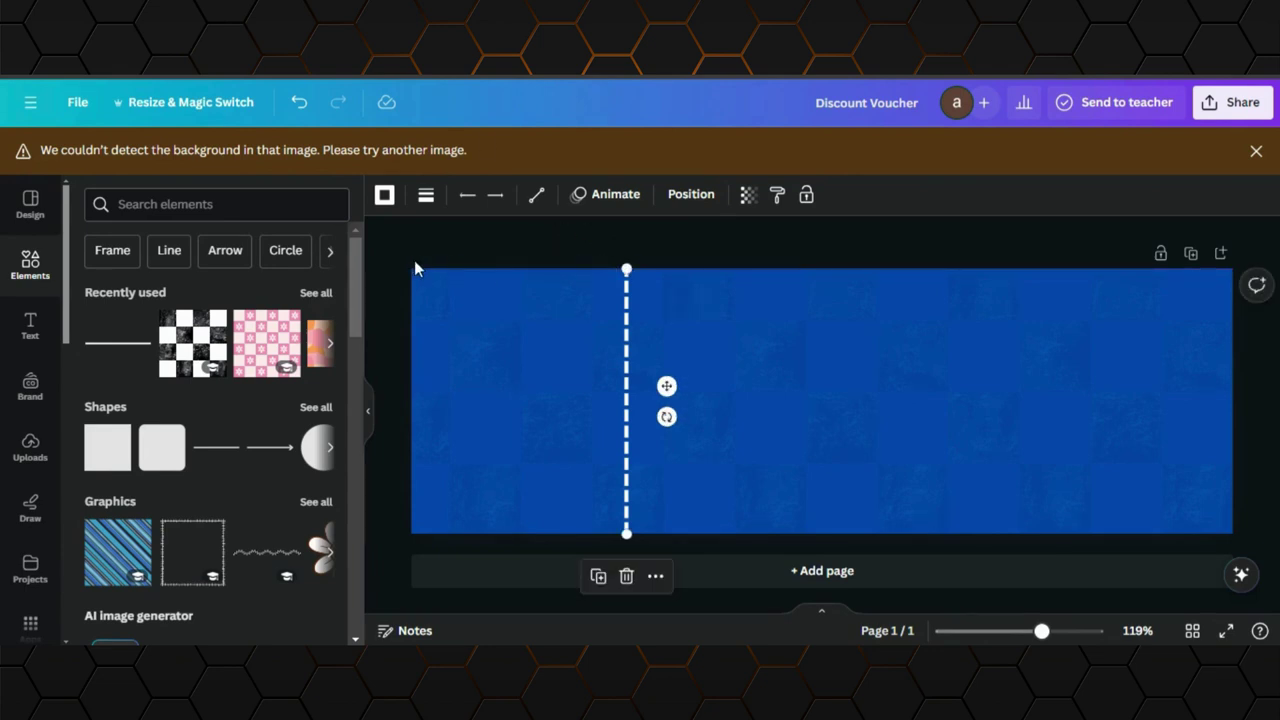
Add a circle shape to the page and fill it white
{"action": "left_click", "coordinate": [307, 455]}
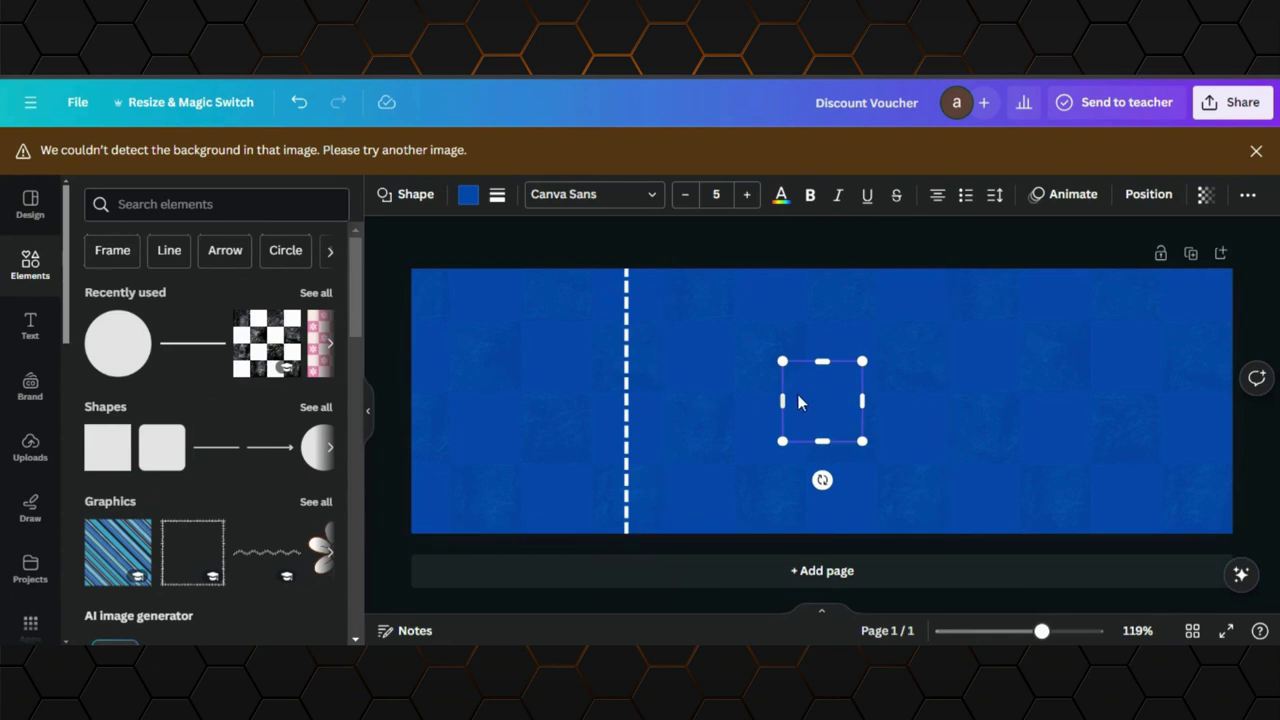
{"action": "left_click", "coordinate": [467, 194]}
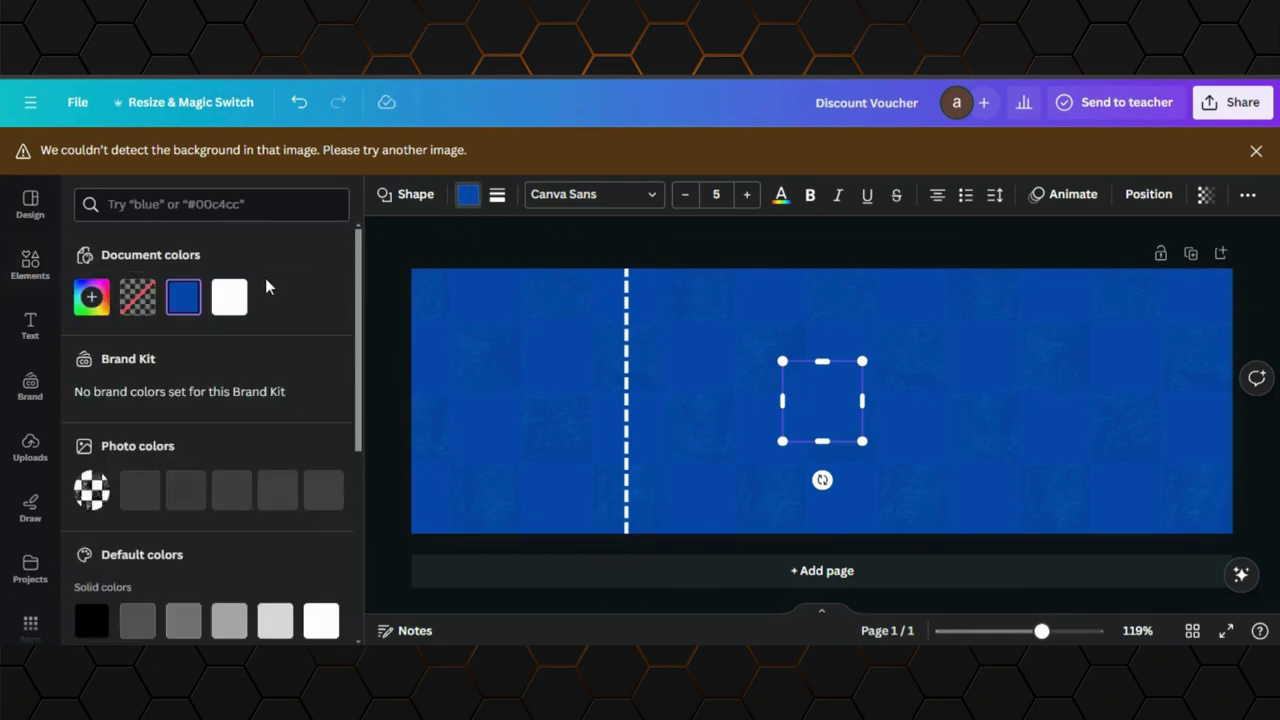
{"action": "left_click", "coordinate": [229, 297]}
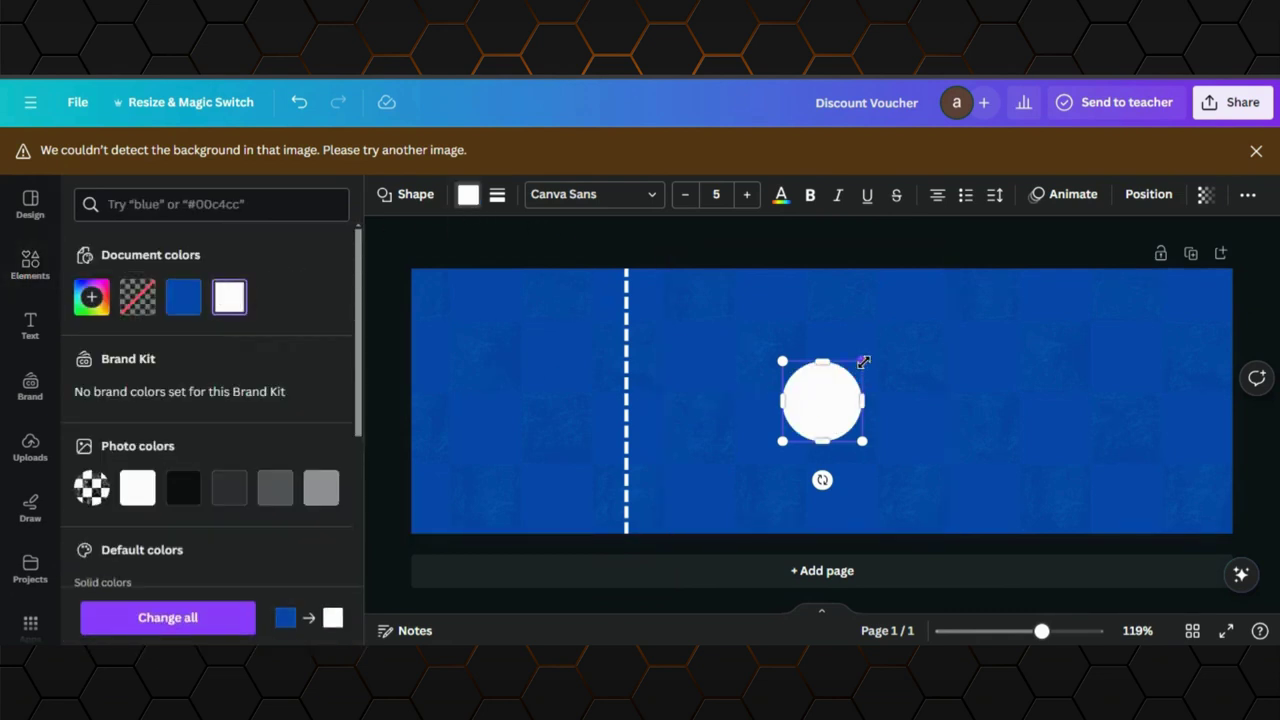
Shrink the white circle onto the upper end of the dashed line and put a duplicate at its lower end
{"action": "left_click_drag", "start_coordinate": [863, 362], "coordinate": [794, 418]}
{"action": "left_click_drag", "start_coordinate": [806, 480], "coordinate": [642, 319]}
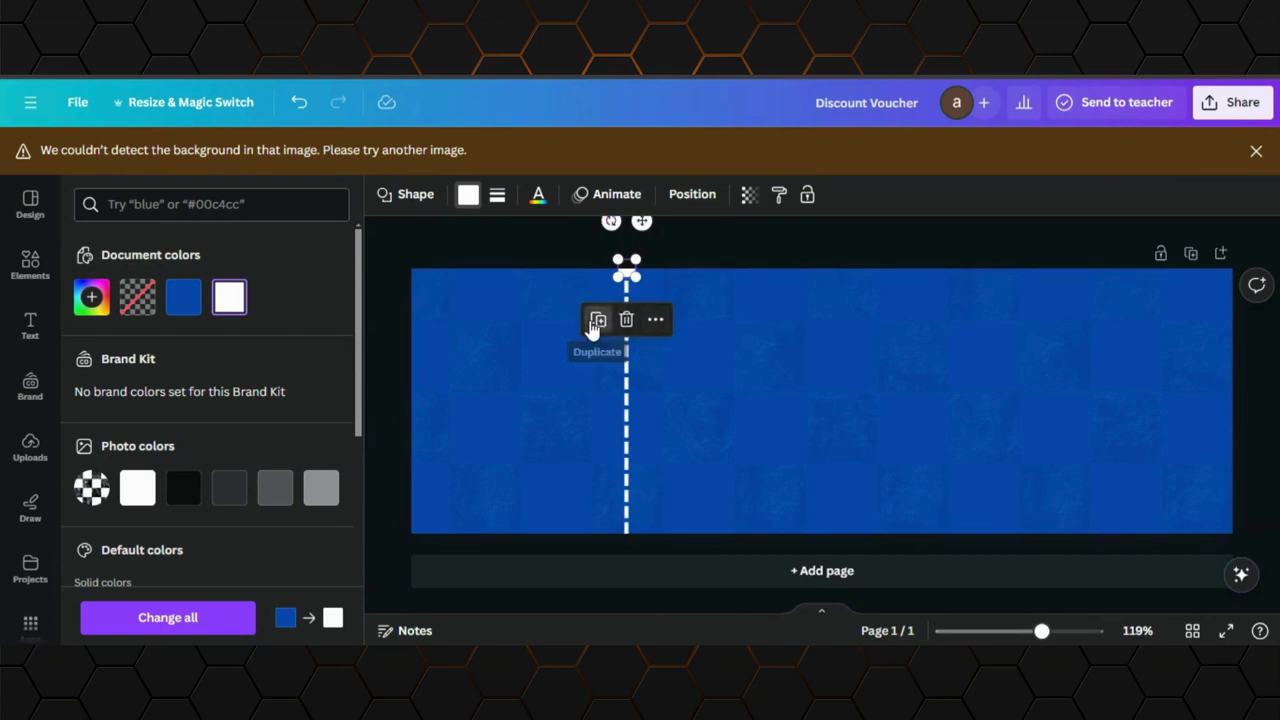
{"action": "left_click", "coordinate": [598, 319]}
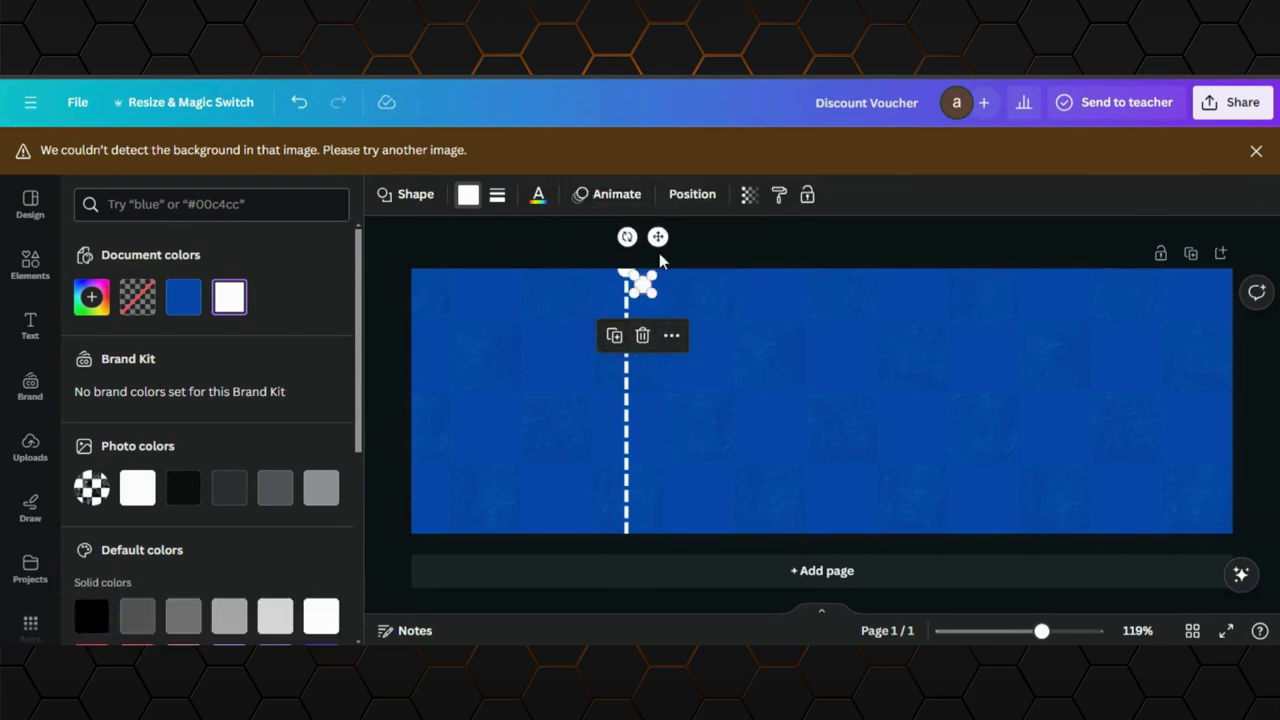
{"action": "left_click_drag", "start_coordinate": [648, 285], "coordinate": [646, 491]}
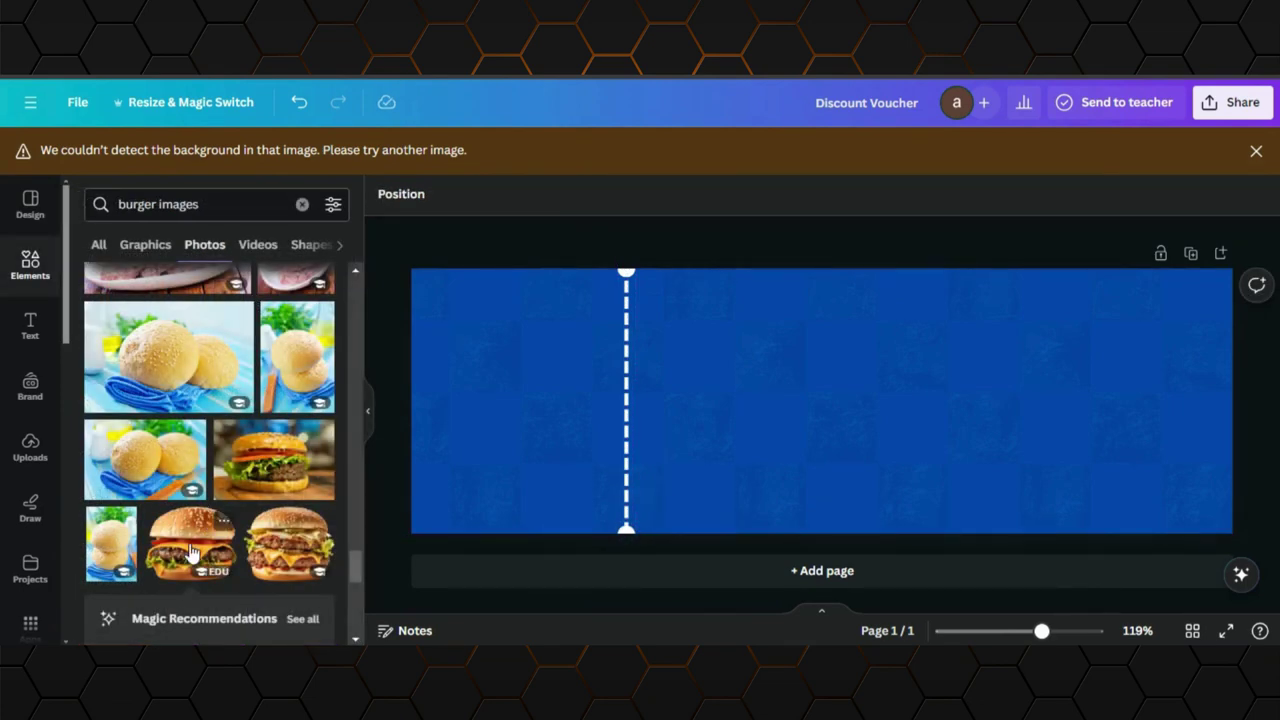
Add the cheeseburger photo from the "burger images" results and place it at the page's right end, slightly past the edge
{"action": "left_click", "coordinate": [191, 553]}
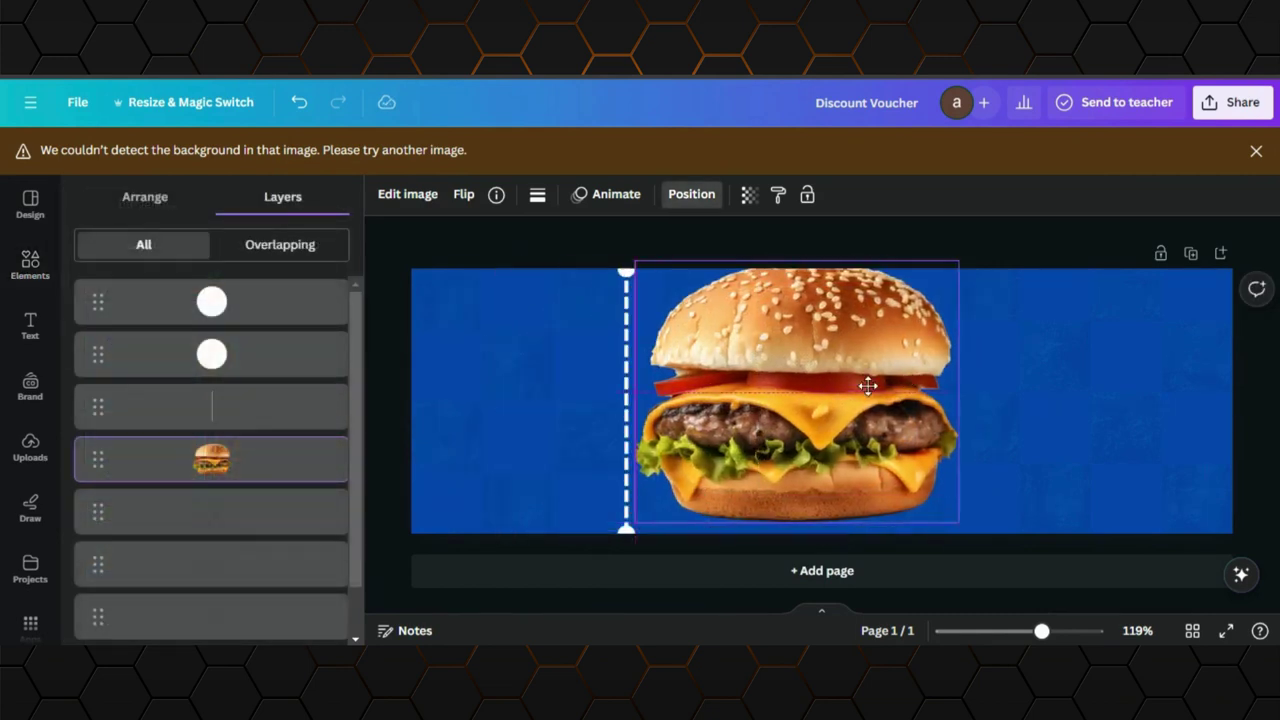
{"action": "left_click_drag", "start_coordinate": [869, 380], "coordinate": [1115, 391]}
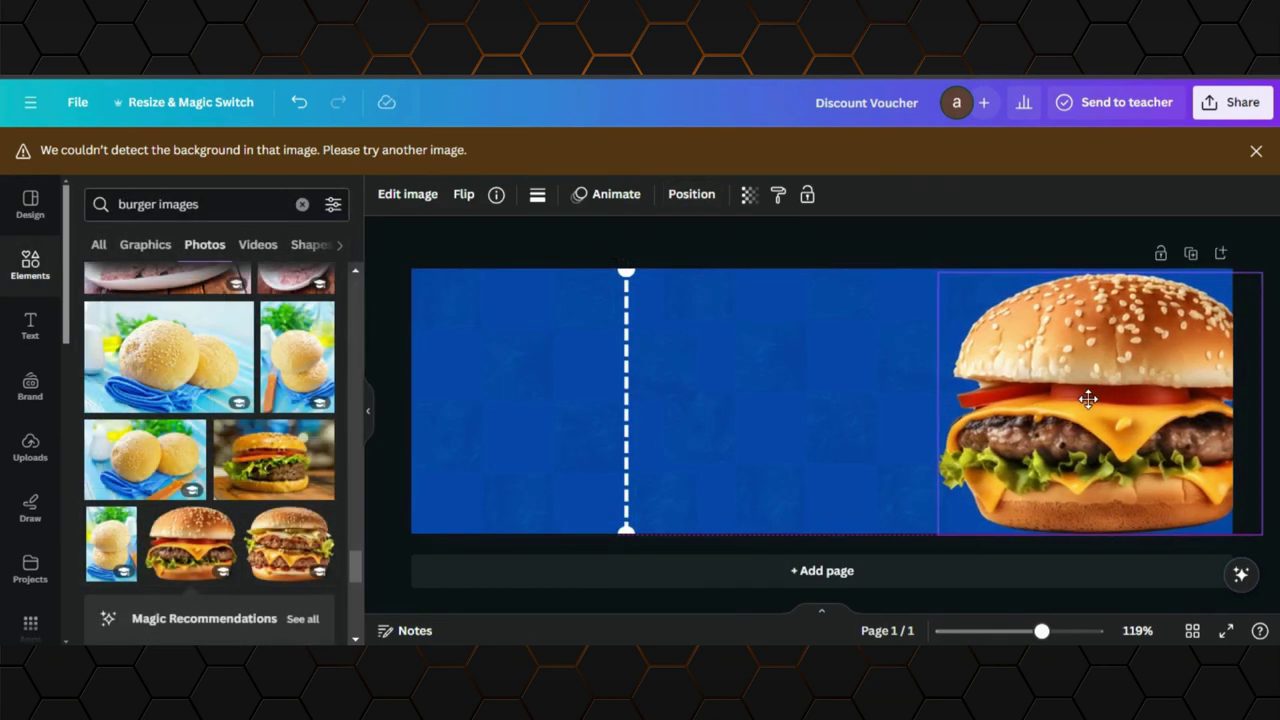
{"action": "left_click", "coordinate": [1090, 399]}
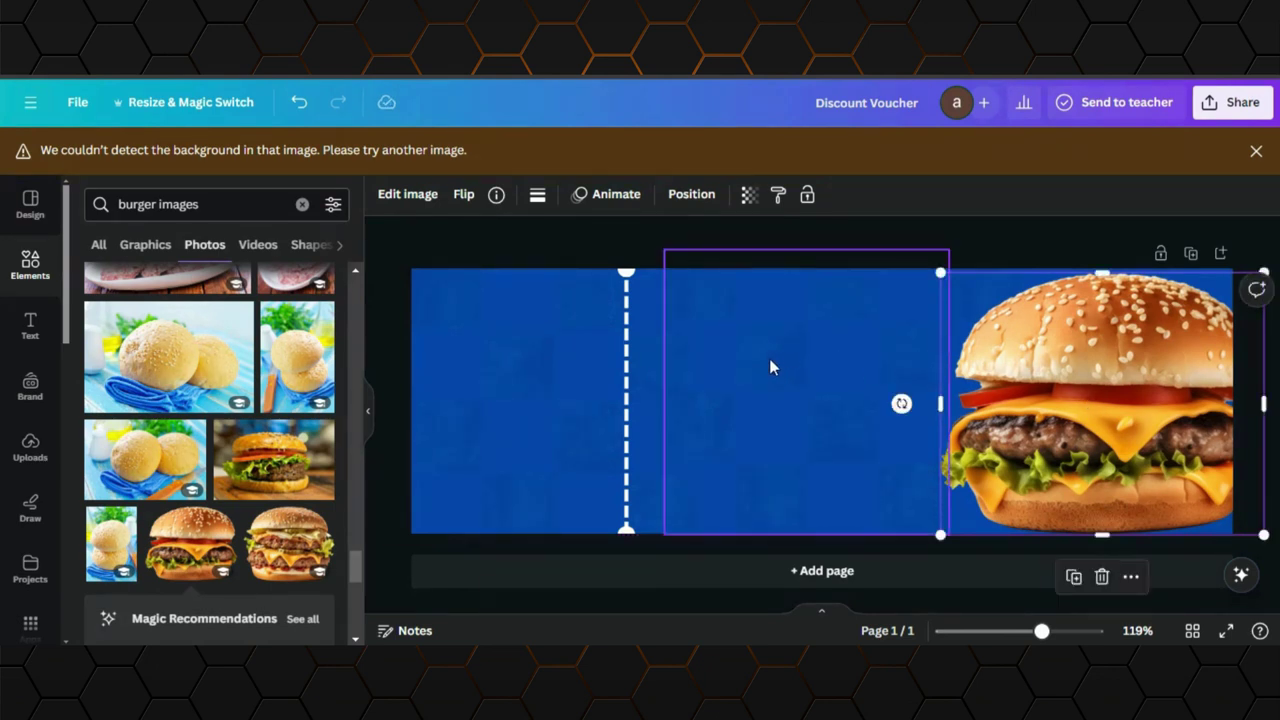
Enlarge the burger photo slightly and add a heading reading "GIFT" beside it
{"action": "left_click_drag", "start_coordinate": [948, 538], "coordinate": [934, 539]}
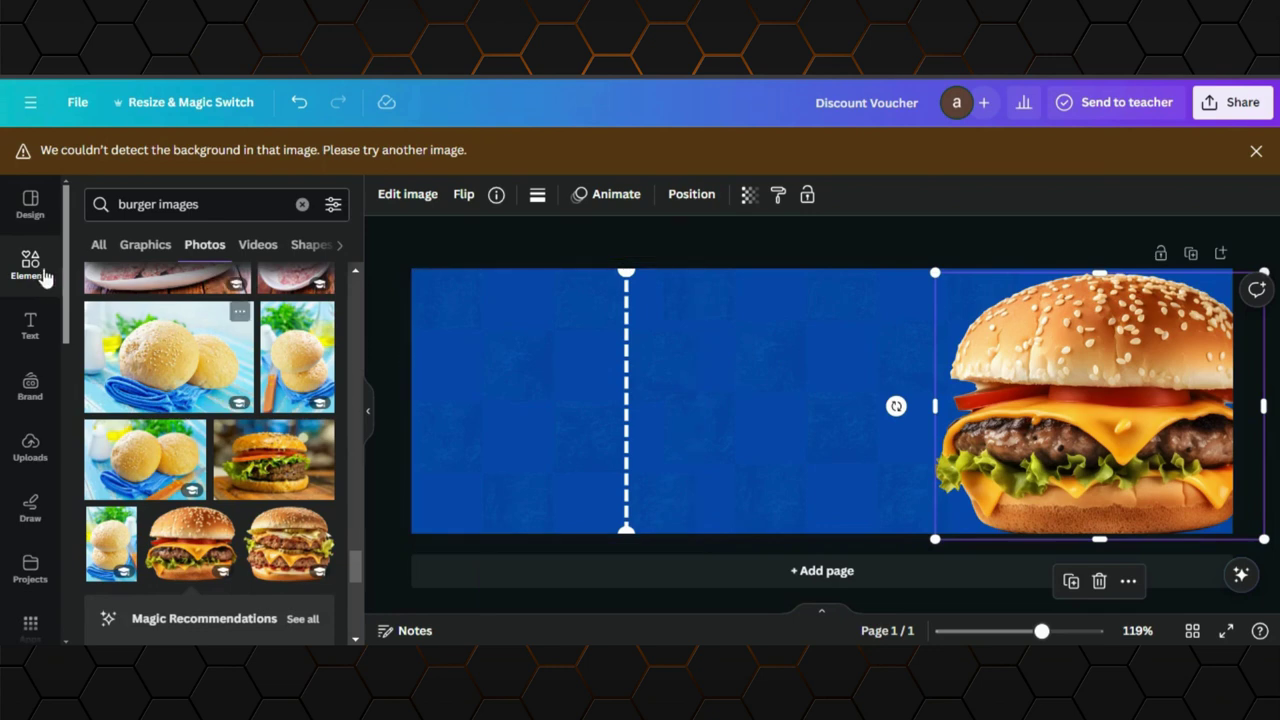
{"action": "left_click", "coordinate": [30, 323]}
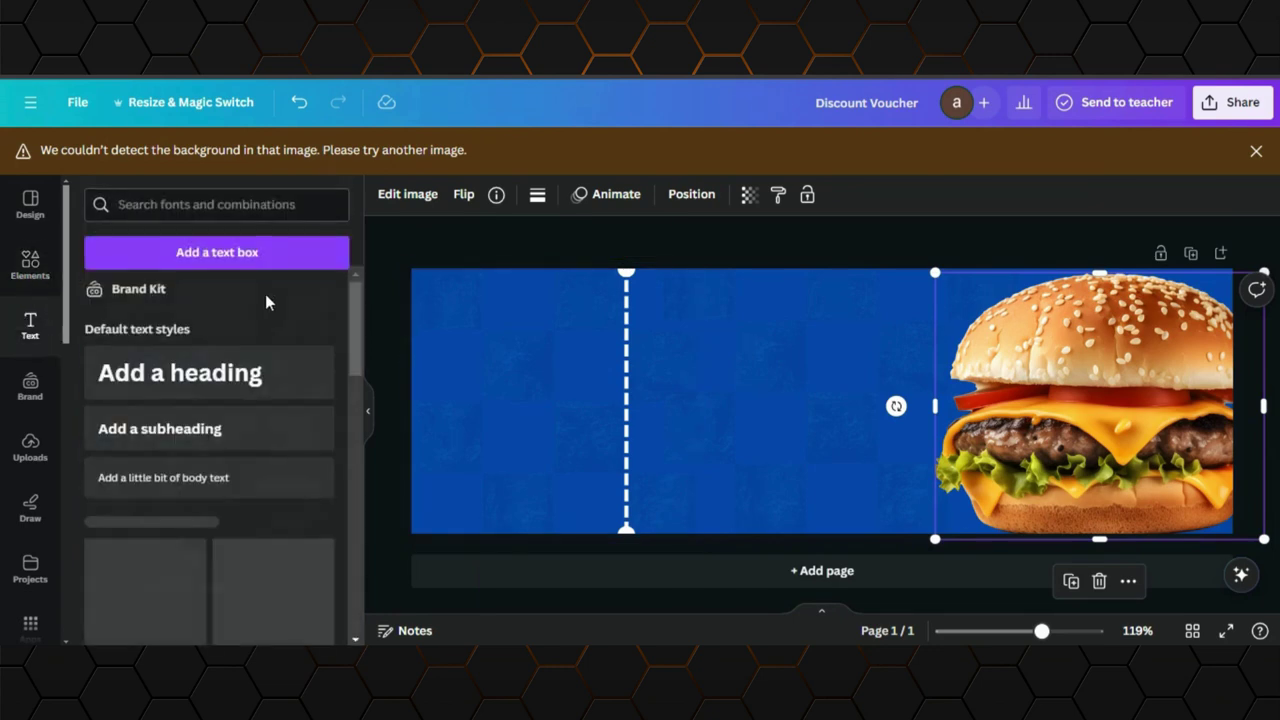
{"action": "left_click", "coordinate": [174, 374]}
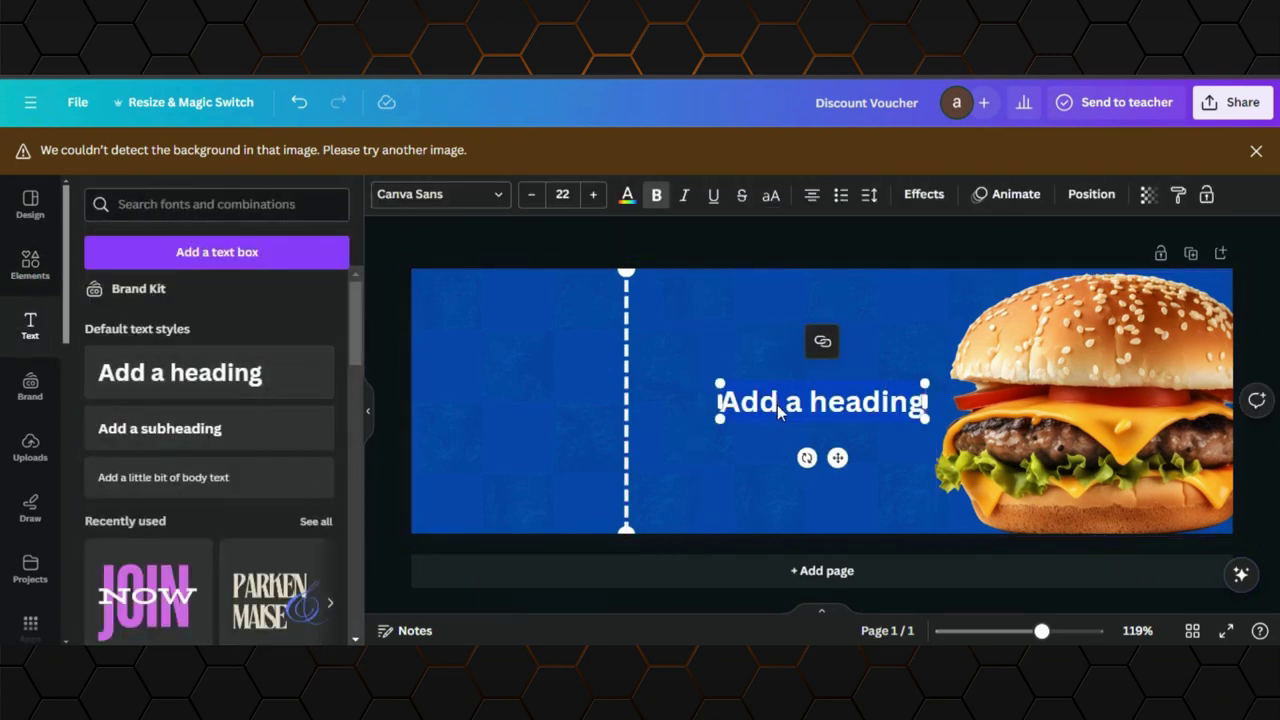
{"action": "type", "text": "GIFT"}
Set the "GIFT" heading in the Luckiest Guy font and enlarge it to about size 74.7
{"action": "left_click_drag", "start_coordinate": [789, 384], "coordinate": [696, 334]}
{"action": "left_click", "coordinate": [504, 199]}
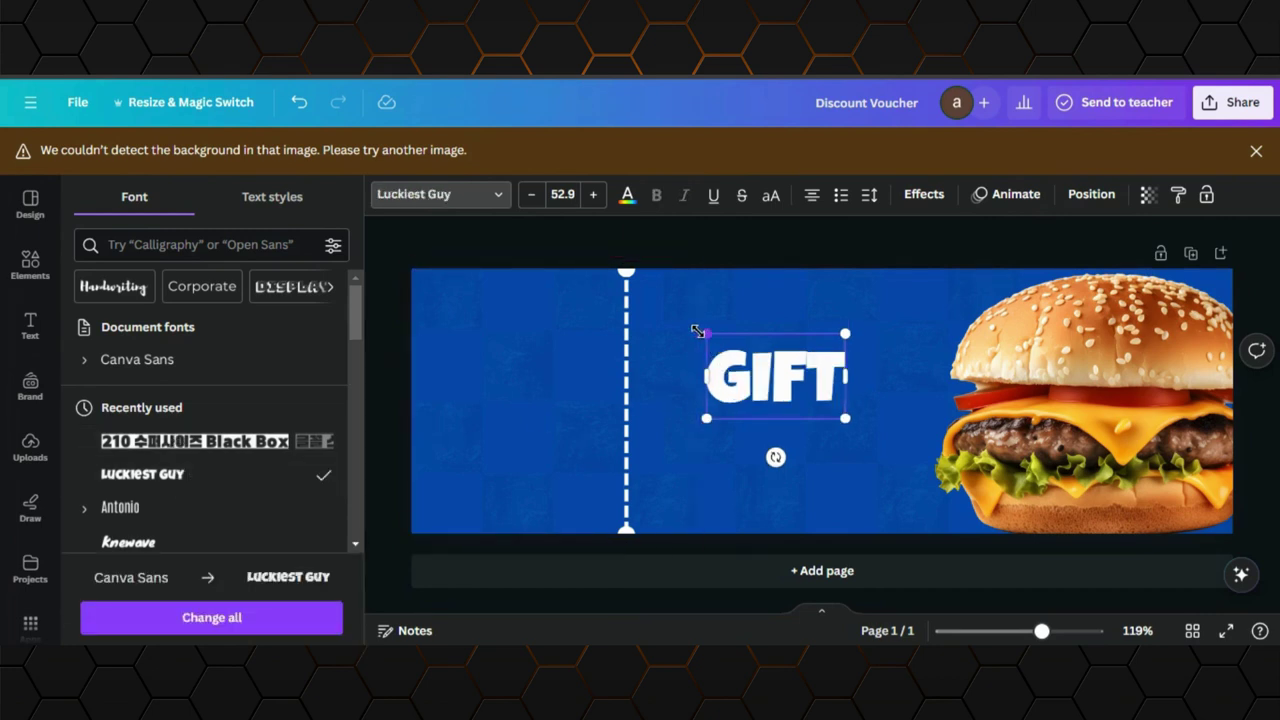
{"action": "left_click_drag", "start_coordinate": [704, 333], "coordinate": [650, 299]}
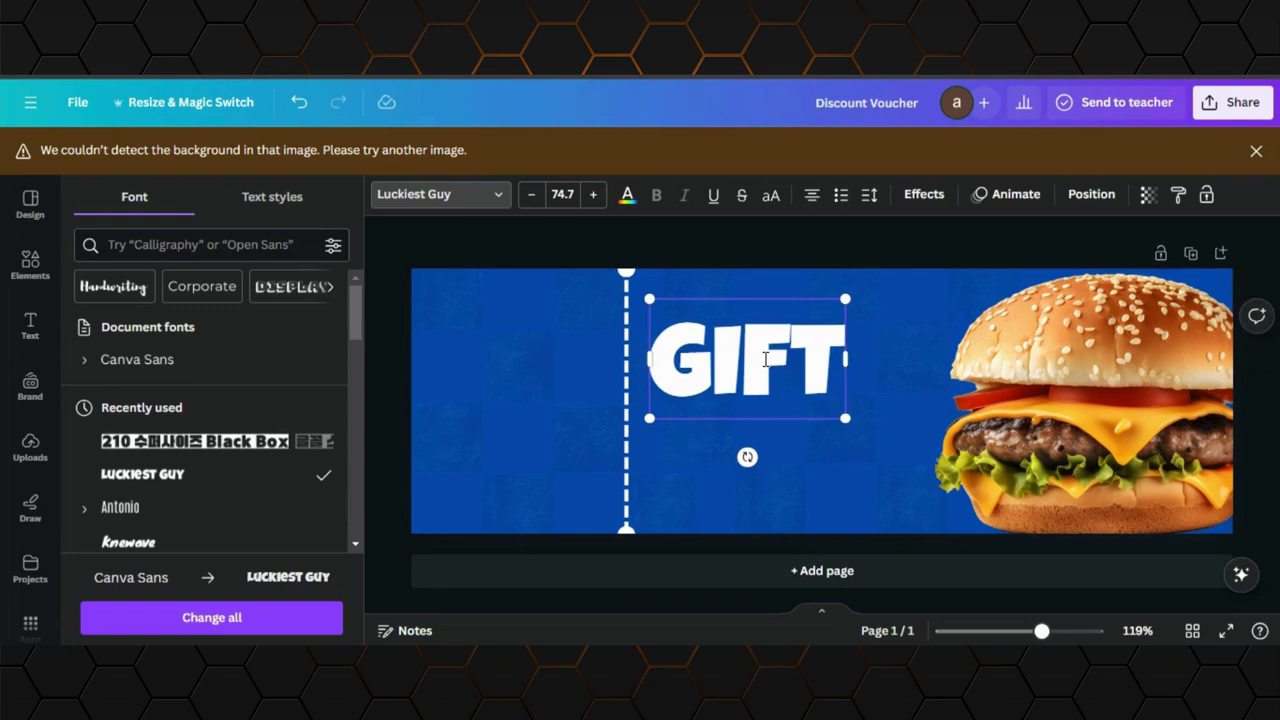
{"action": "left_click", "coordinate": [818, 466]}
Duplicate the "GIFT" heading, place the copy directly below it and change its text to "Voucher"
{"action": "left_click", "coordinate": [803, 383]}
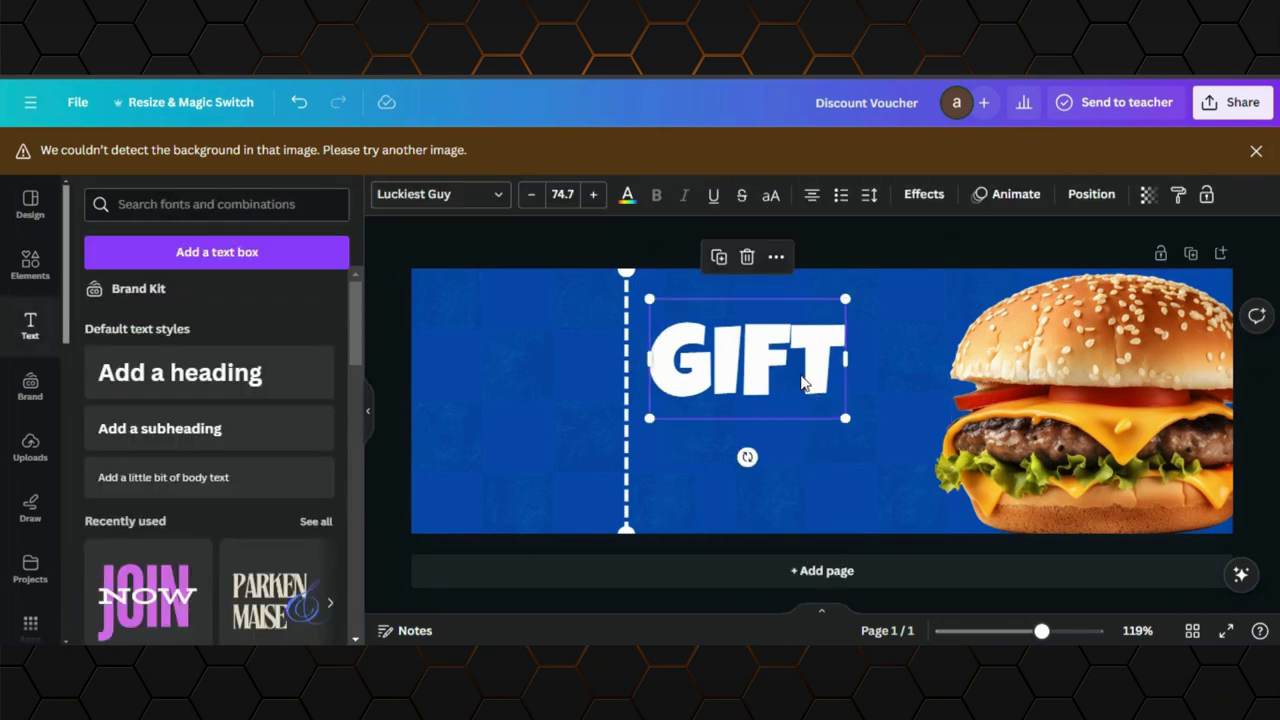
{"action": "left_click", "coordinate": [718, 257]}
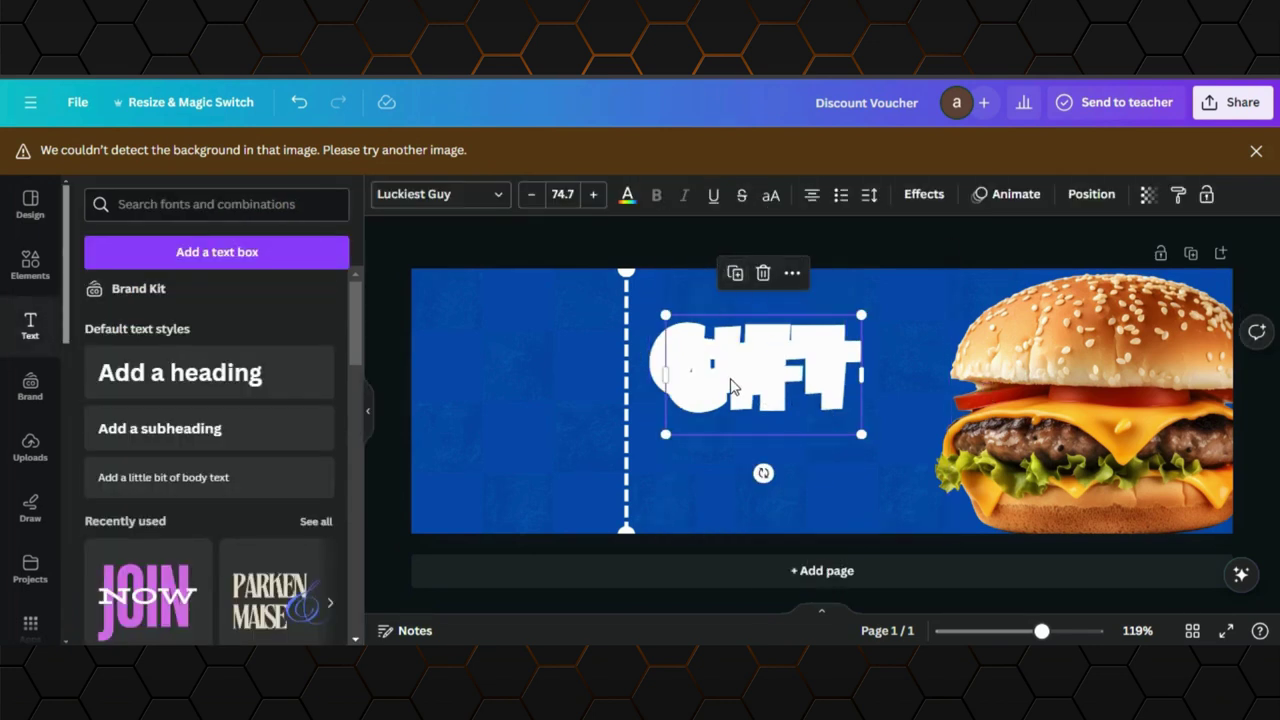
{"action": "left_click_drag", "start_coordinate": [733, 385], "coordinate": [723, 440]}
{"action": "double_click", "coordinate": [723, 440]}
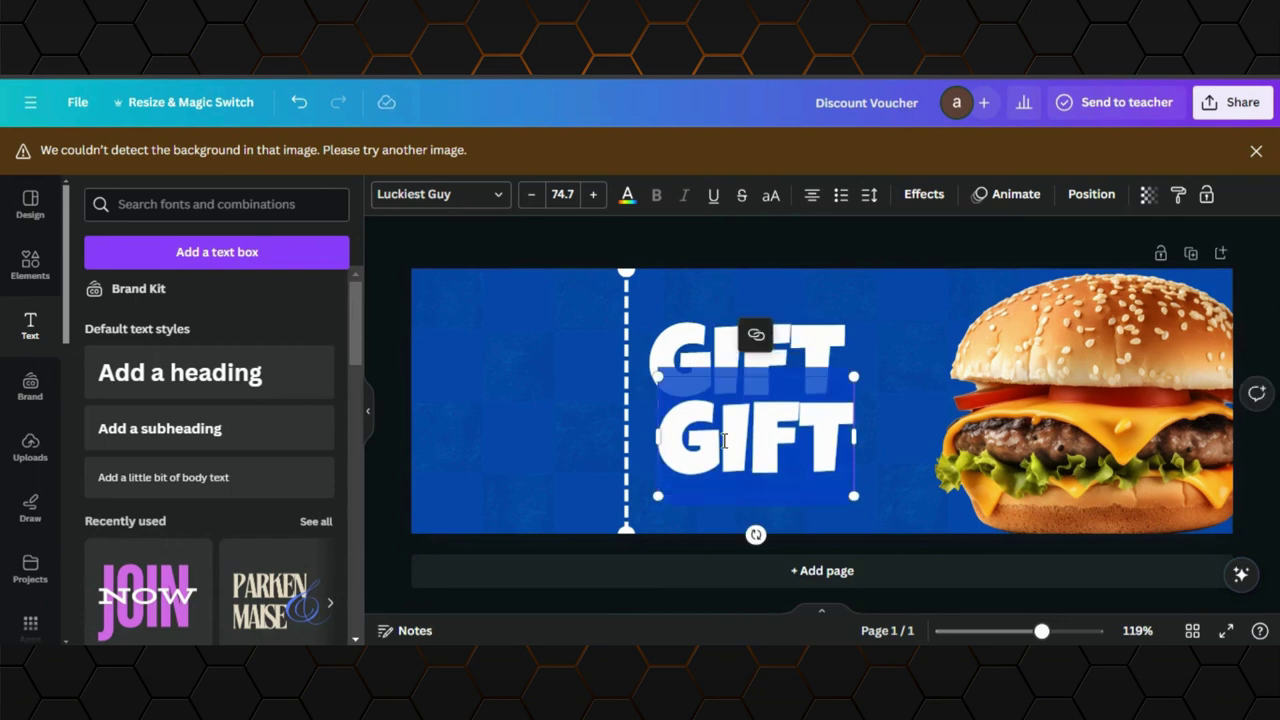
{"action": "type", "text": "Voucher"}
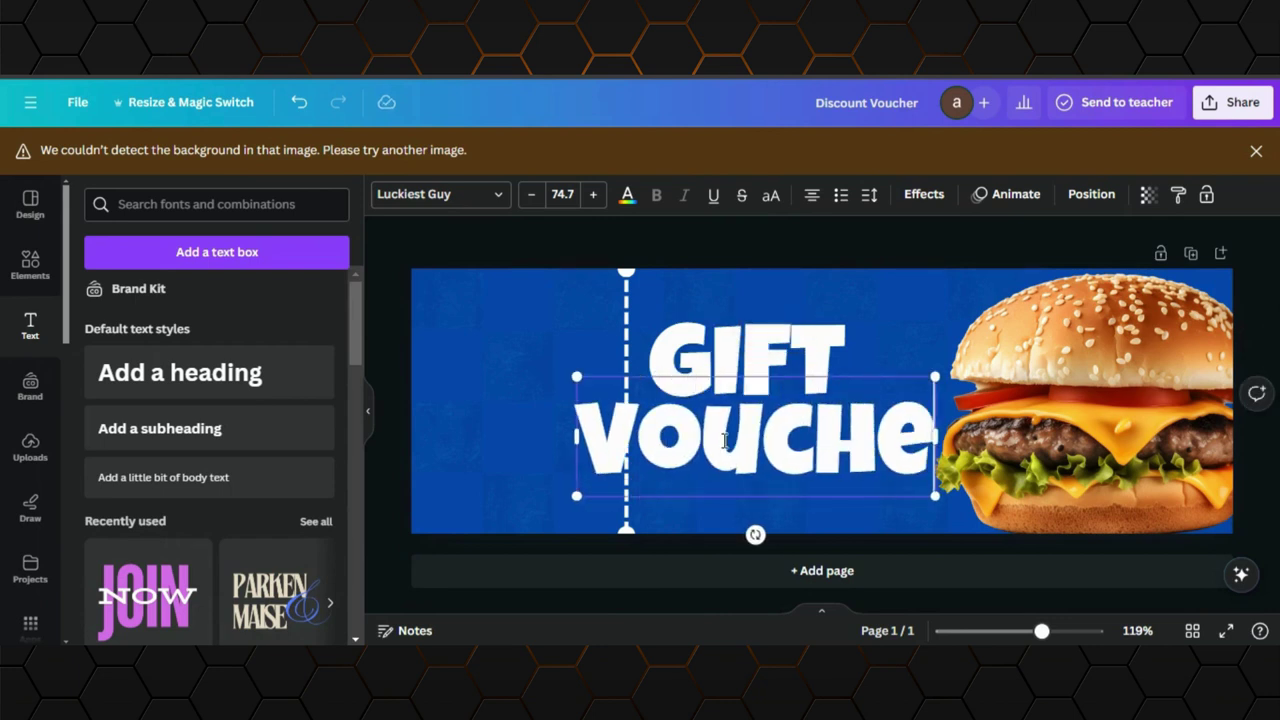
Set the "Voucher" text in the Poppins font and shrink it to about size 47, clear of the dashed line and burger
{"action": "left_click", "coordinate": [496, 194]}
{"action": "left_click", "coordinate": [216, 245]}
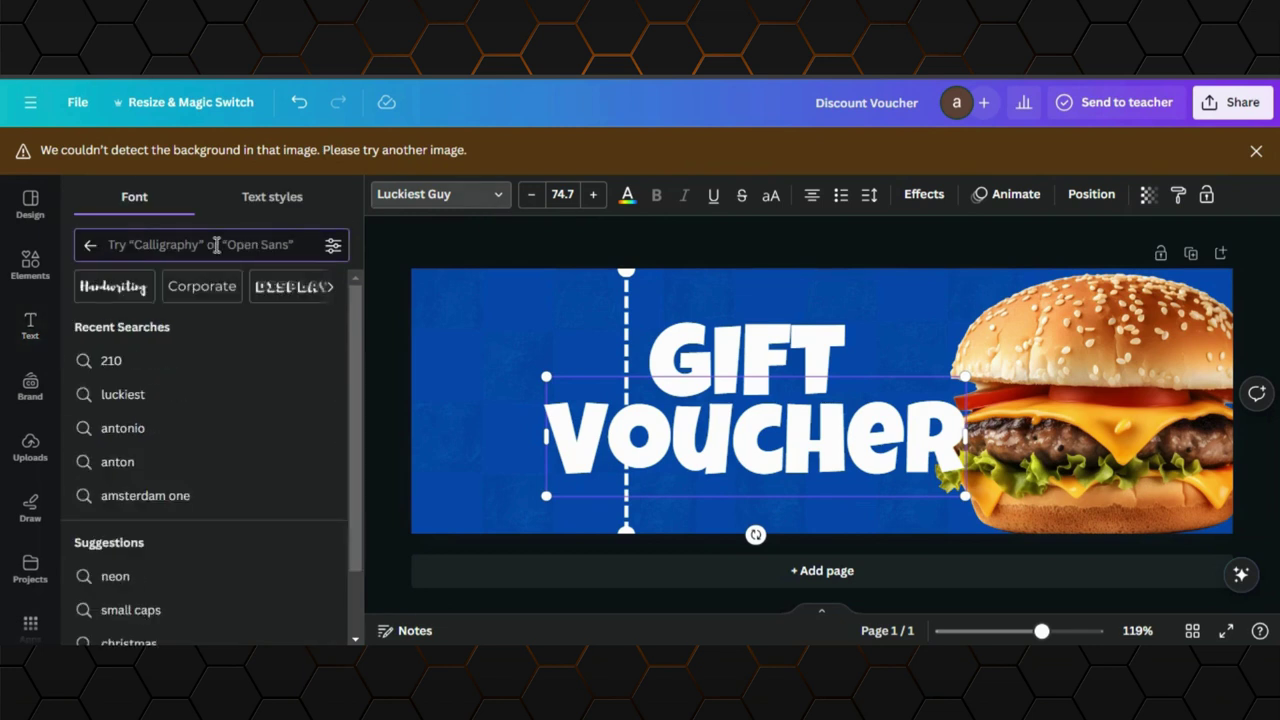
{"action": "type", "text": "Poppi"}
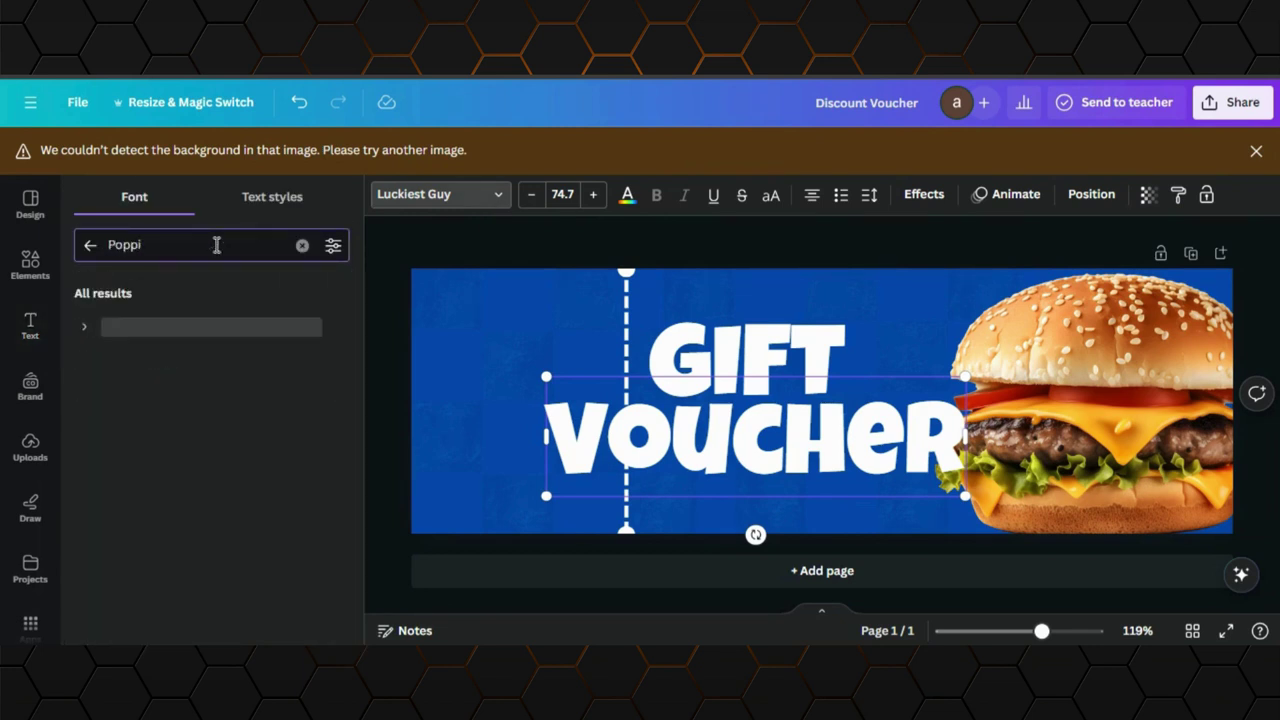
{"action": "left_click", "coordinate": [148, 326]}
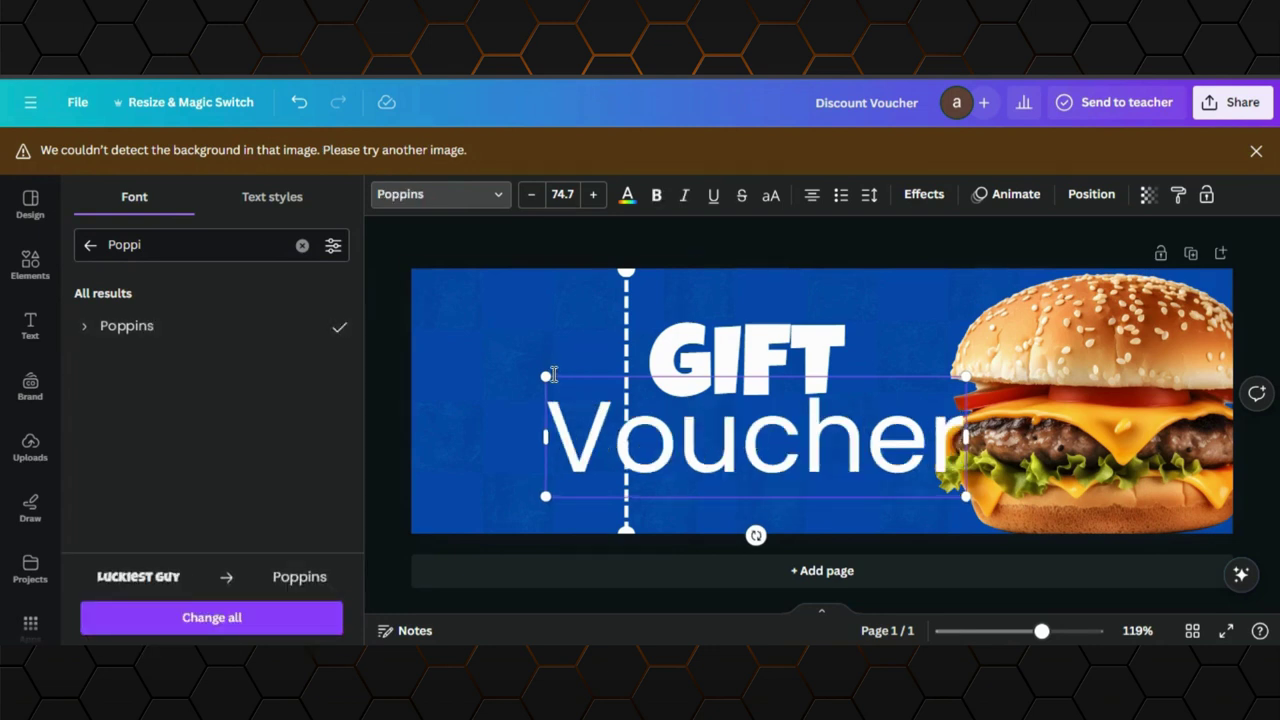
{"action": "left_click_drag", "start_coordinate": [546, 376], "coordinate": [663, 410]}
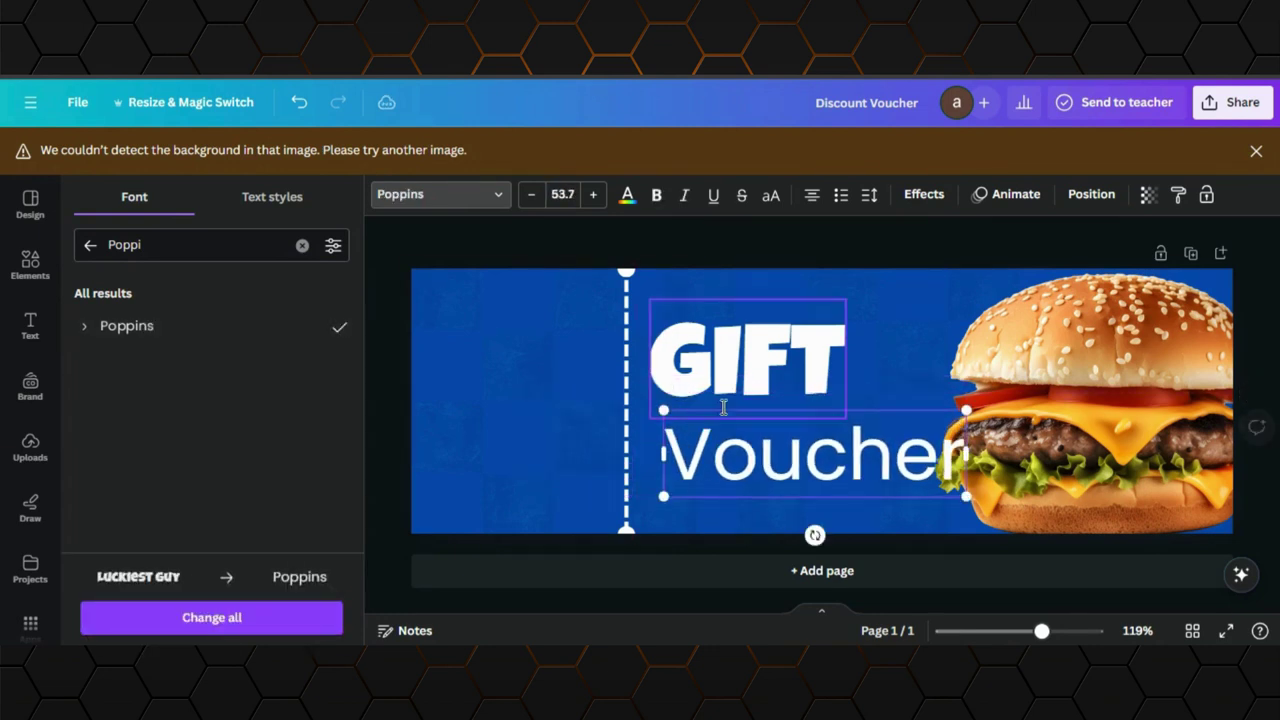
{"action": "left_click_drag", "start_coordinate": [966, 410], "coordinate": [928, 421]}
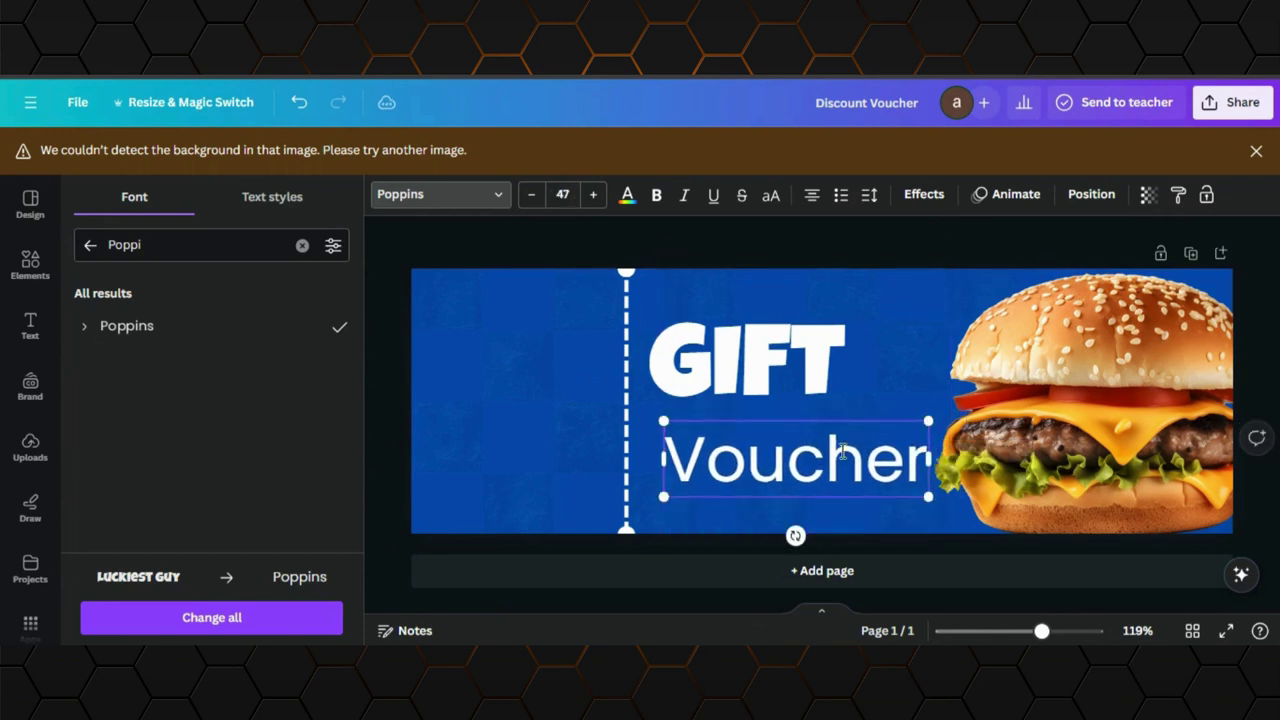
Move "Voucher" up close beneath "GIFT" and enlarge "GIFT" to about size 78.4
{"action": "left_click", "coordinate": [825, 511]}
{"action": "left_click", "coordinate": [825, 485]}
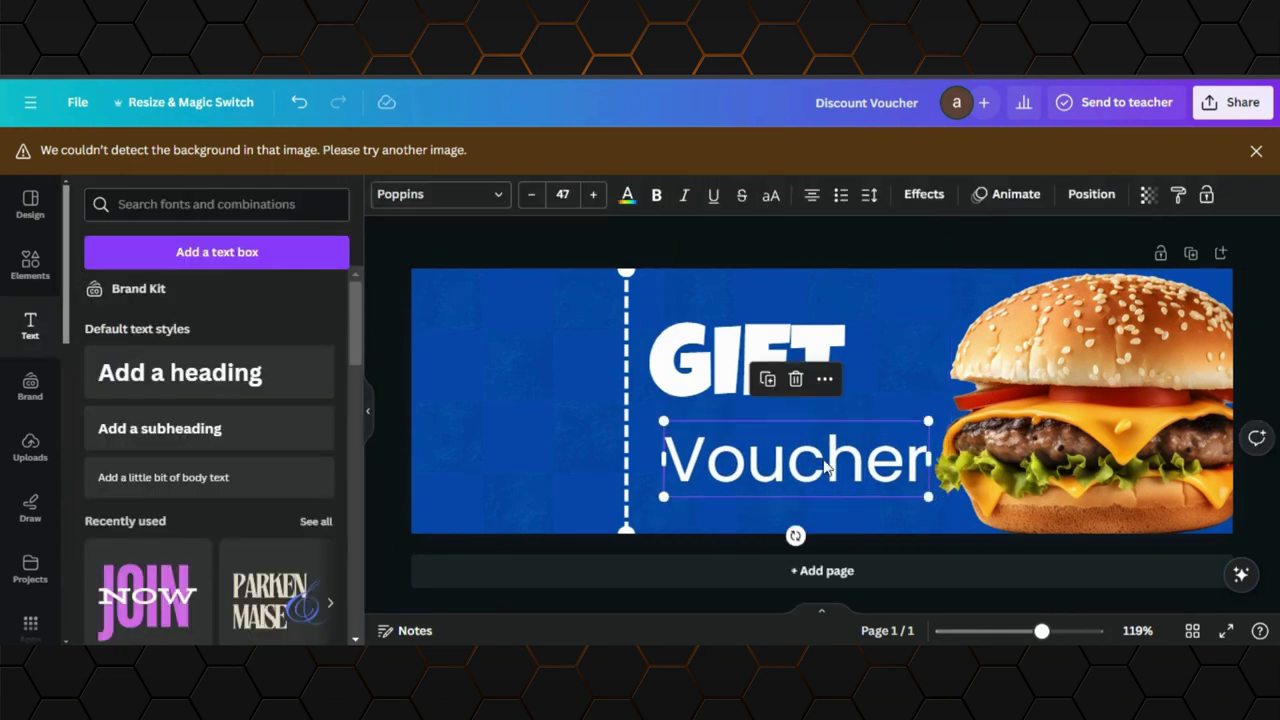
{"action": "left_click_drag", "start_coordinate": [825, 465], "coordinate": [825, 437]}
{"action": "left_click", "coordinate": [775, 335]}
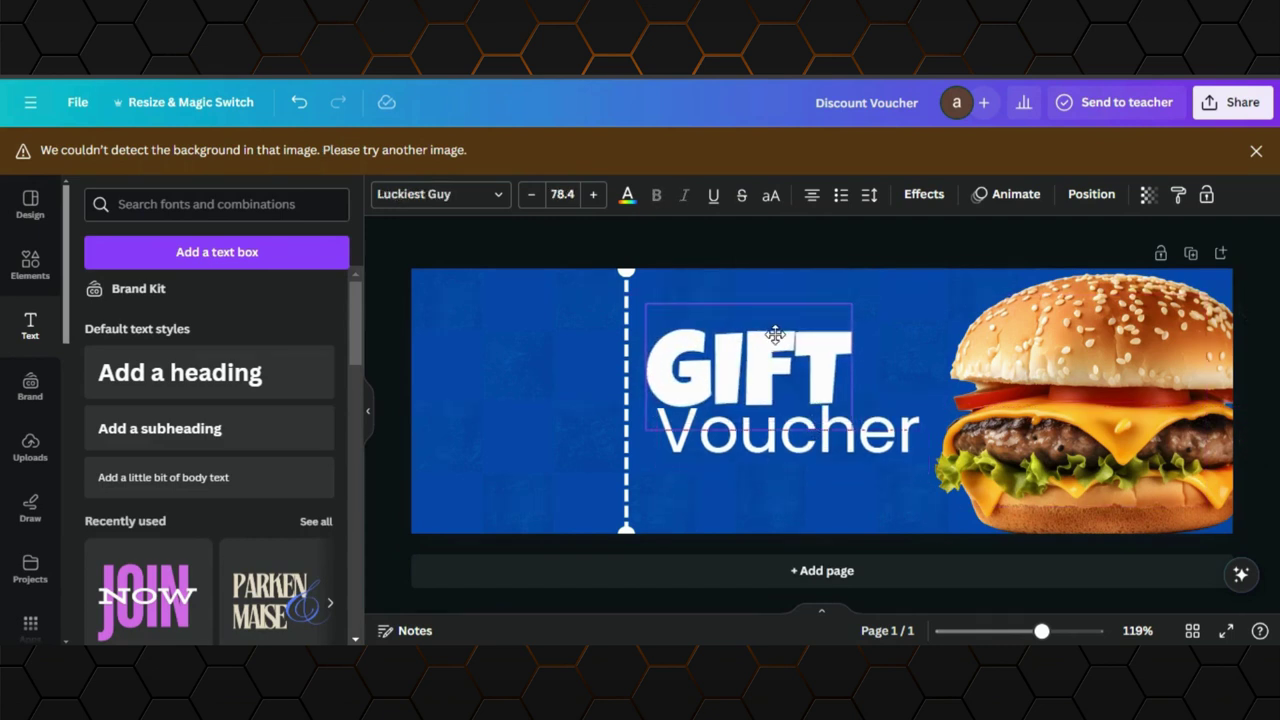
Duplicate the "Voucher" text, move the copy onto the tear-off stub and change it to "Discount"
{"action": "left_click", "coordinate": [749, 466]}
{"action": "left_click_drag", "start_coordinate": [750, 450], "coordinate": [477, 392]}
{"action": "double_click", "coordinate": [477, 390]}
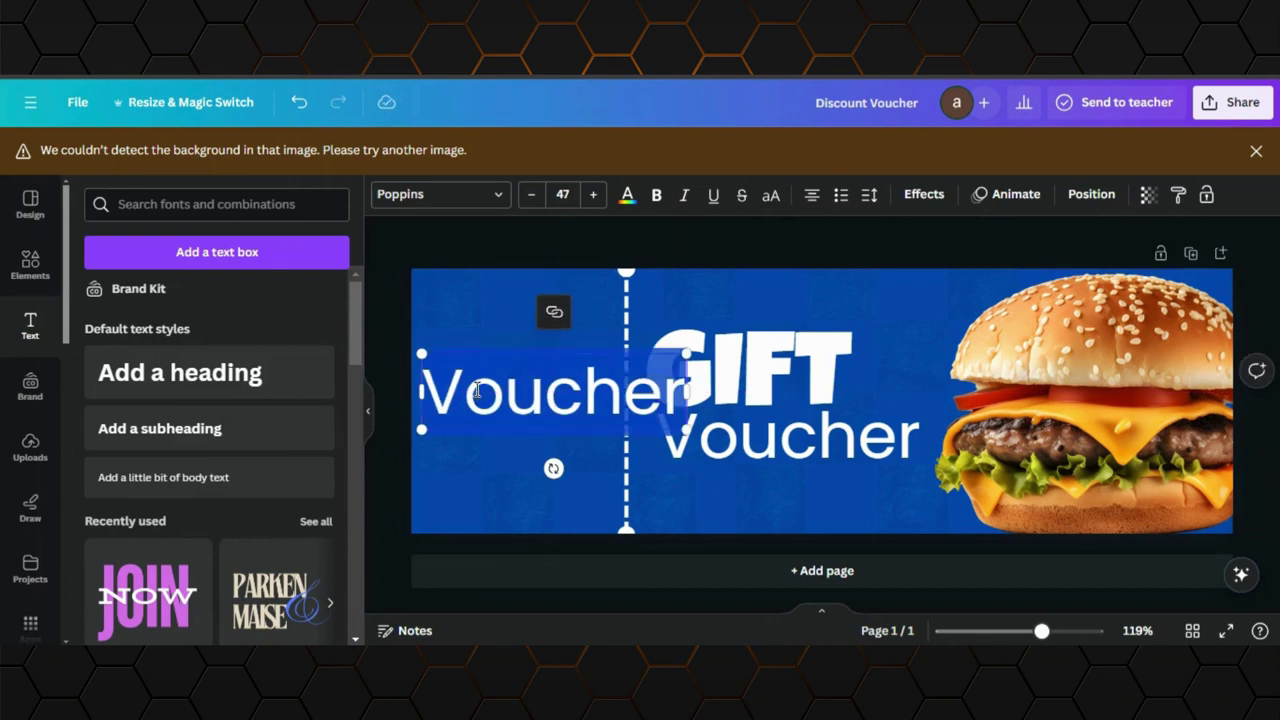
{"action": "type", "text": "Di"}
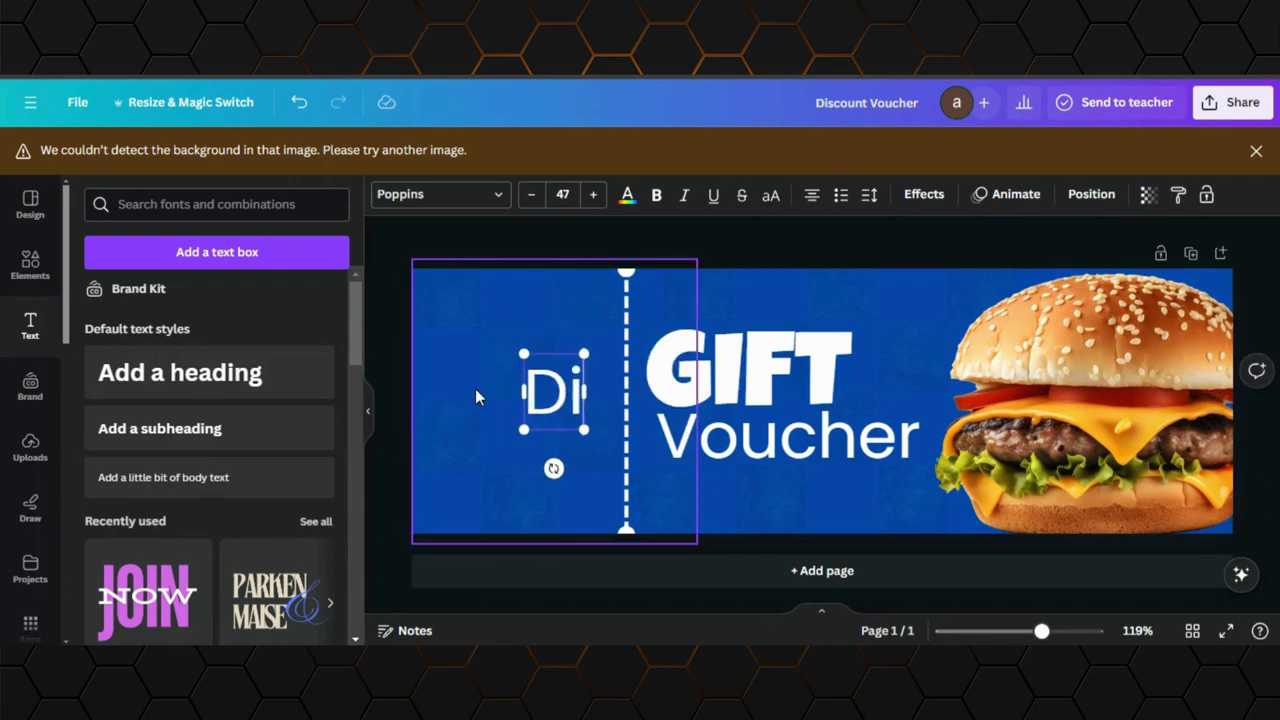
{"action": "type", "text": "scount"}
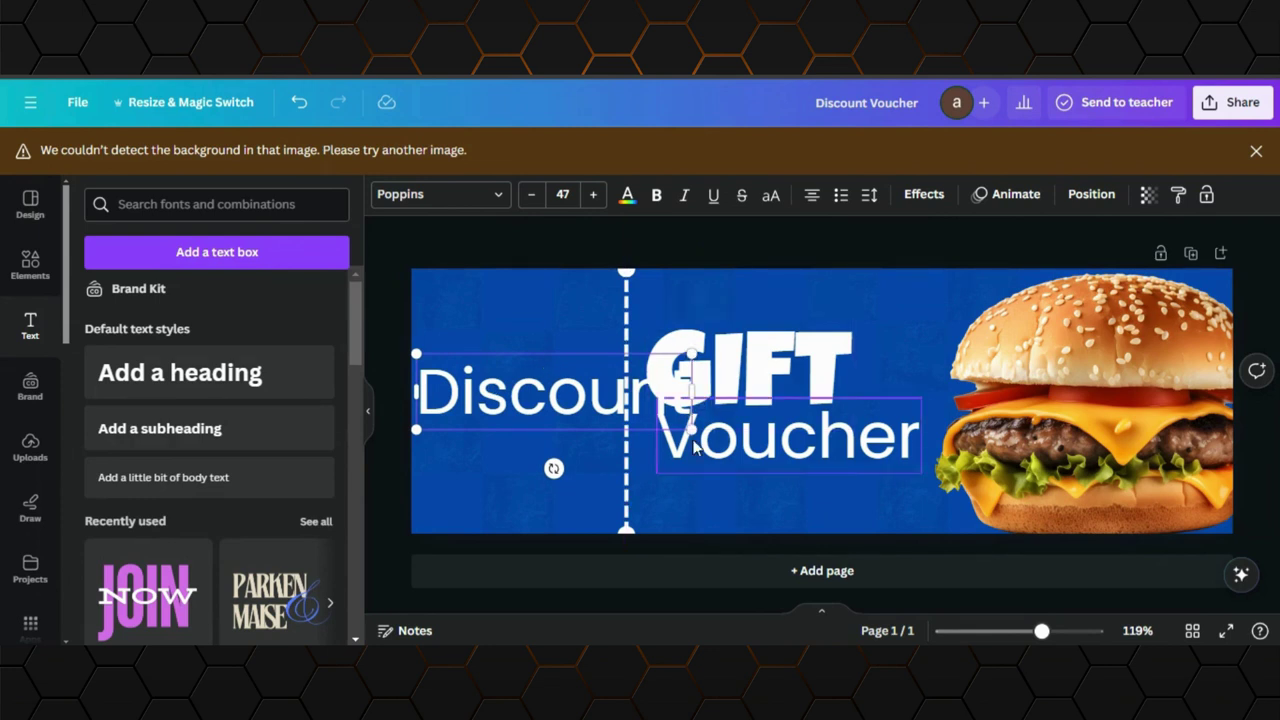
Shrink the "Discount" text to about size 29.4 and rotate it to read upward along the stub's outer edge
{"action": "left_click_drag", "start_coordinate": [692, 429], "coordinate": [590, 403]}
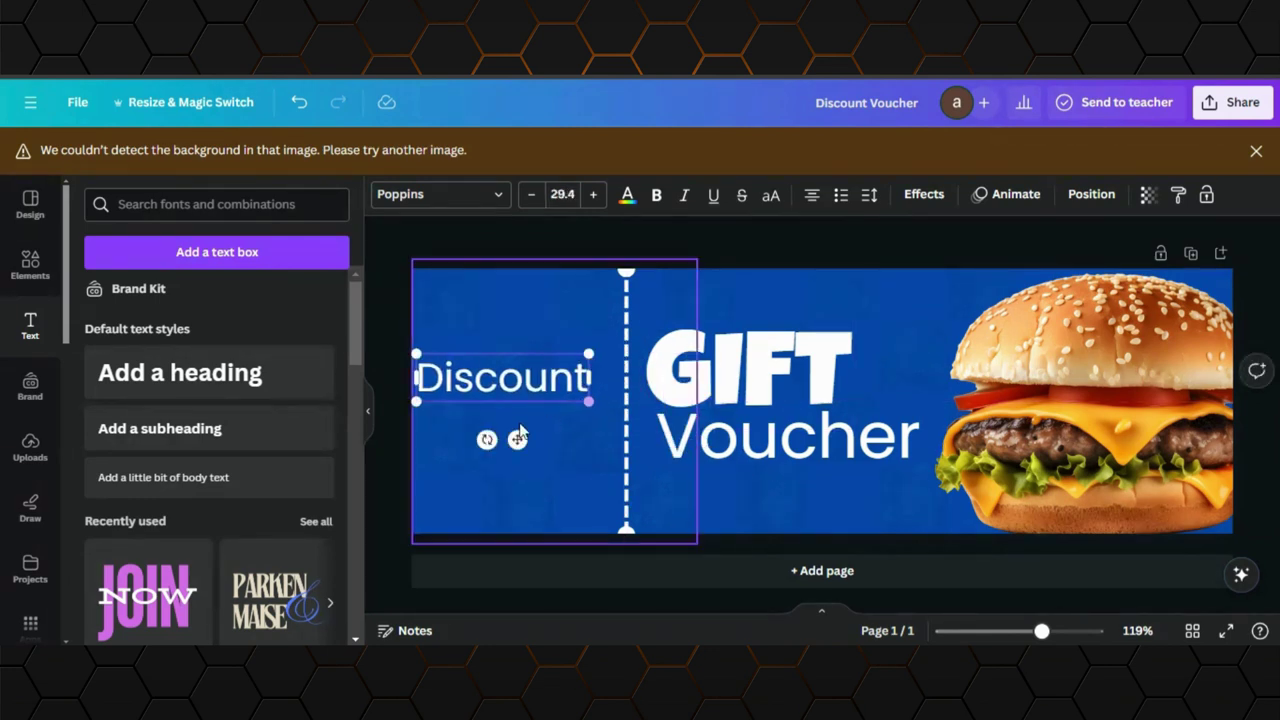
{"action": "left_click_drag", "start_coordinate": [487, 438], "coordinate": [496, 368]}
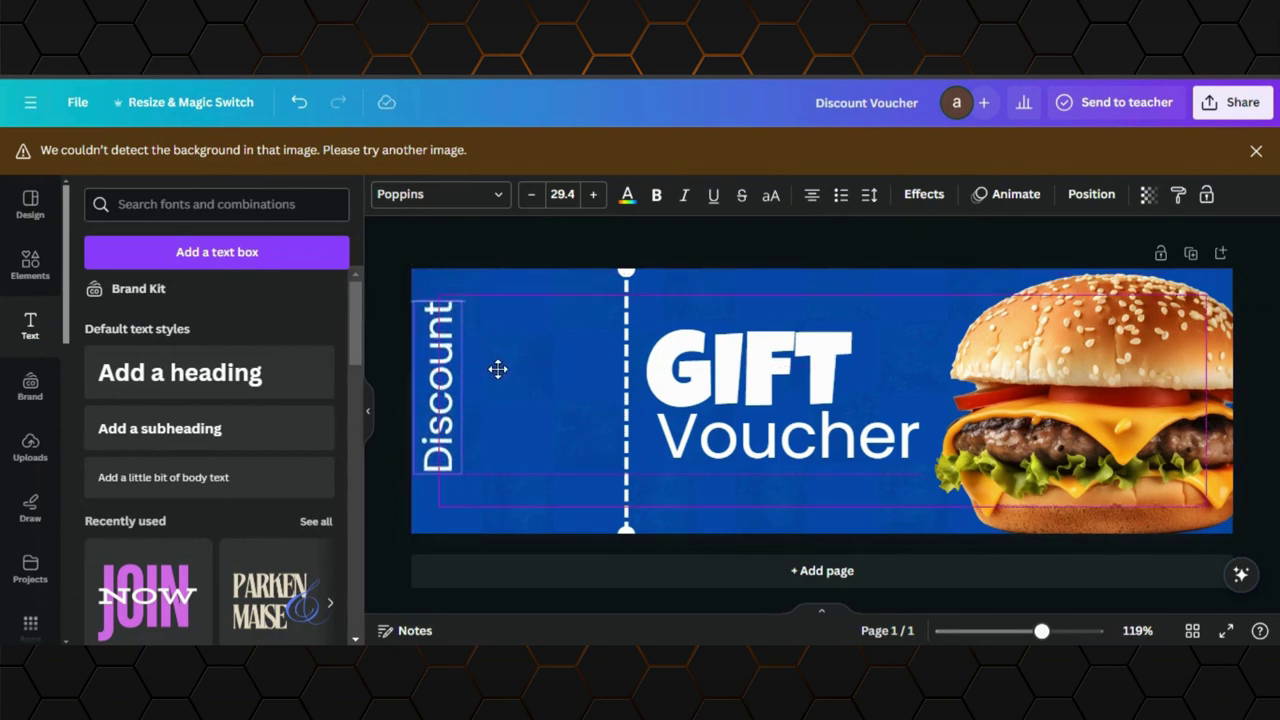
{"action": "left_click", "coordinate": [474, 449]}
Duplicate the vertical "Discount" text, place the copy beside it and change it to "50% OFF"
{"action": "left_click", "coordinate": [453, 437]}
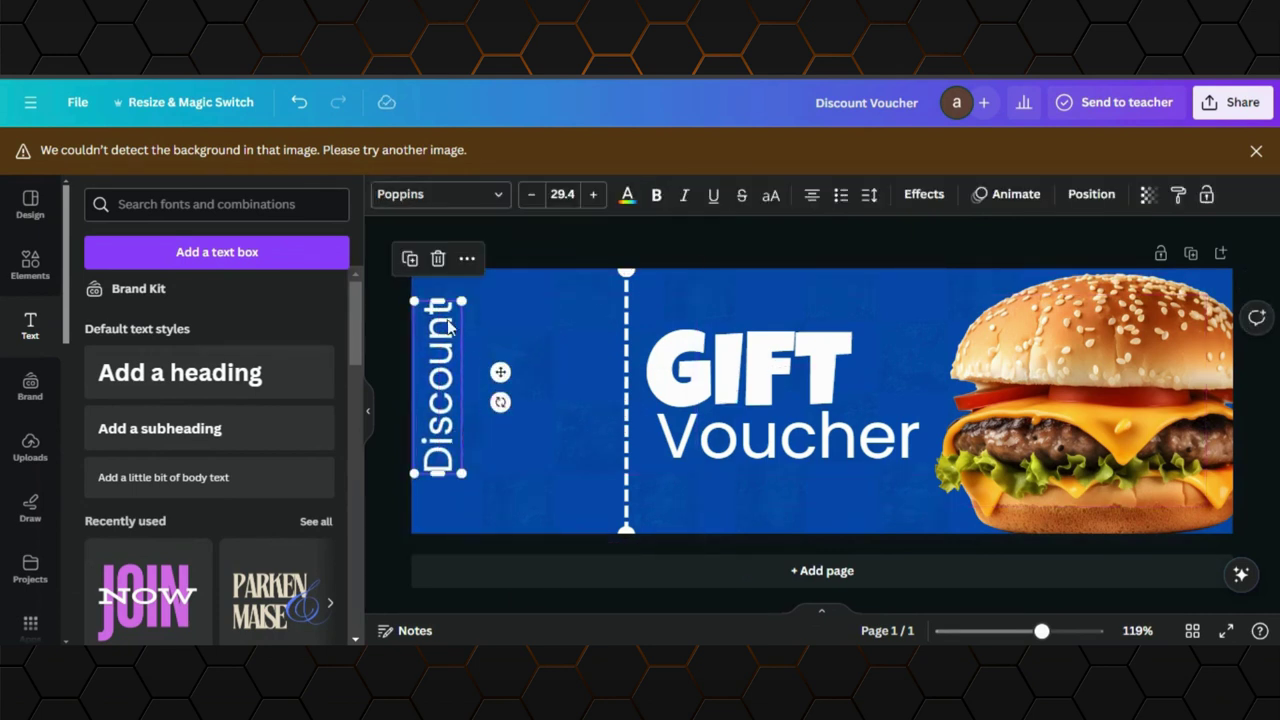
{"action": "left_click", "coordinate": [410, 259]}
{"action": "left_click_drag", "start_coordinate": [460, 370], "coordinate": [492, 376]}
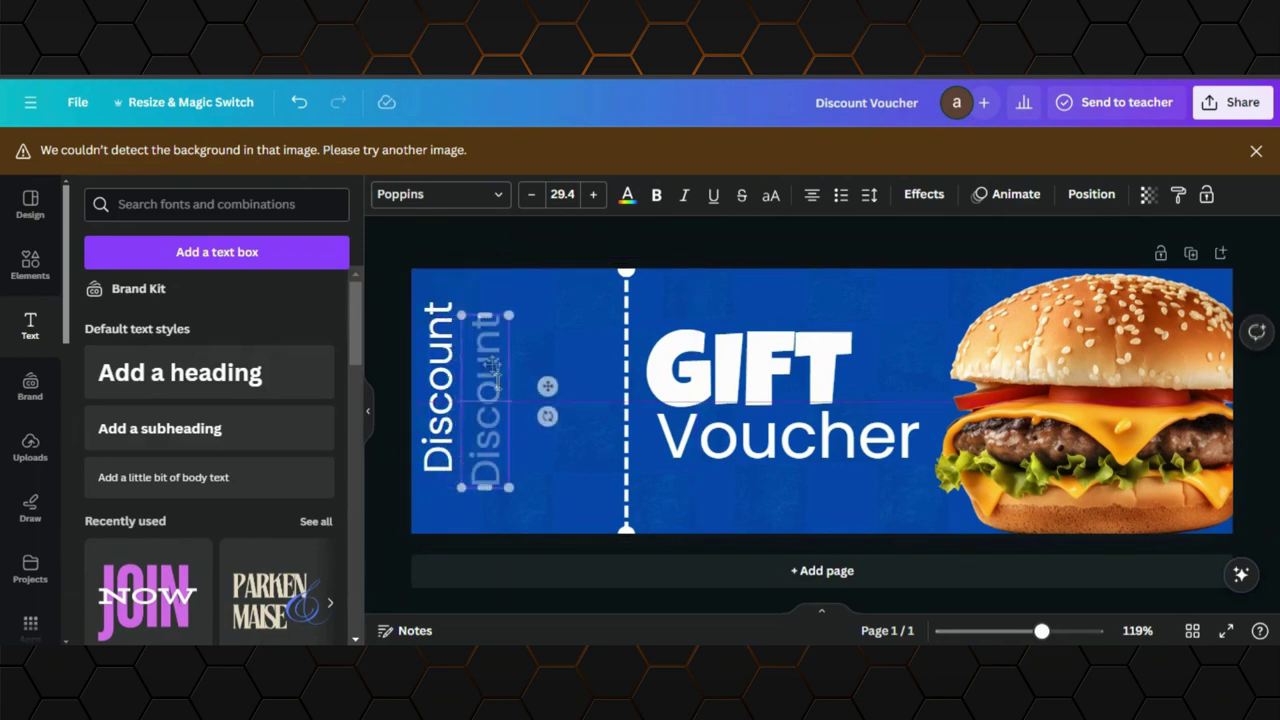
{"action": "double_click", "coordinate": [492, 378]}
{"action": "type", "text": "50"}
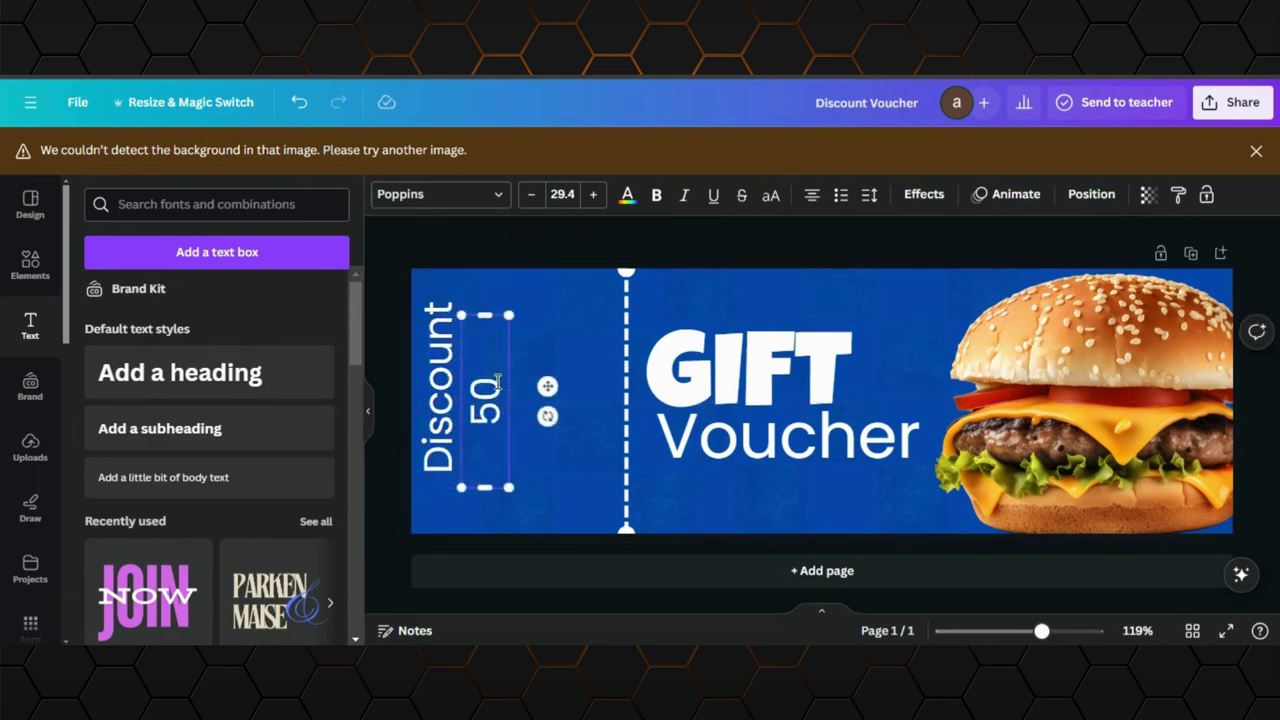
{"action": "type", "text": "%"}
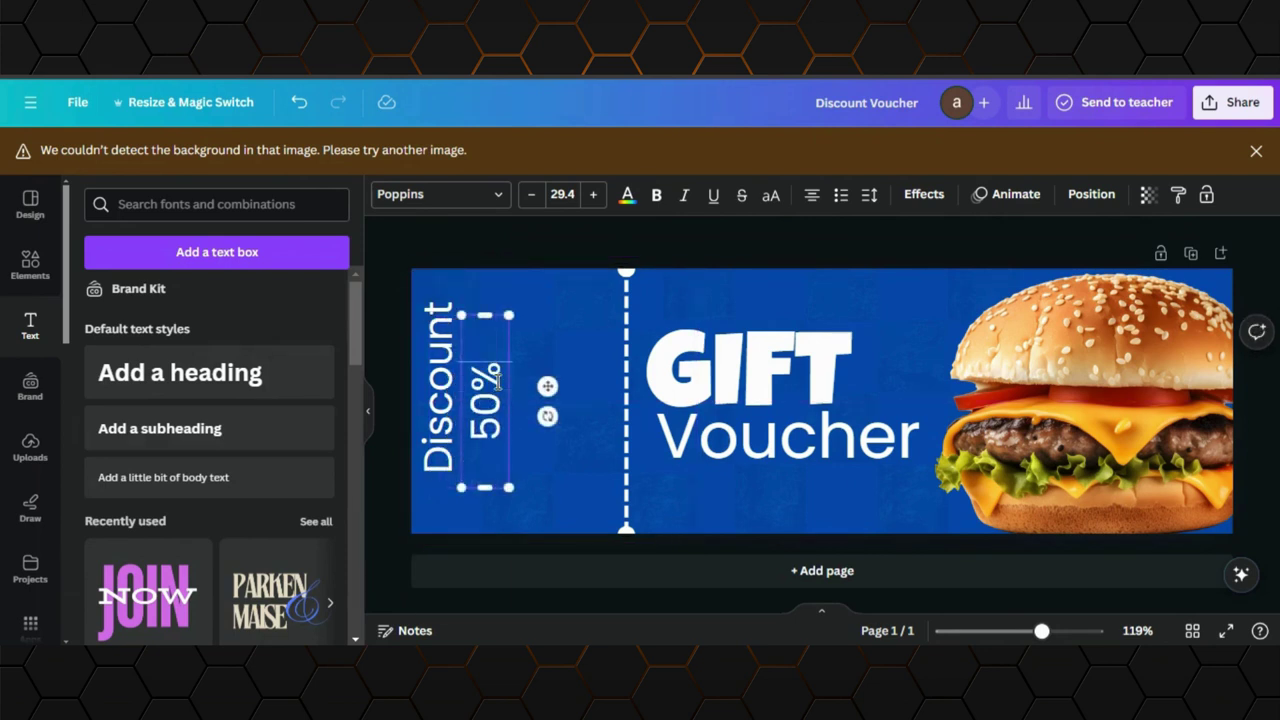
{"action": "type", "text": " Off"}
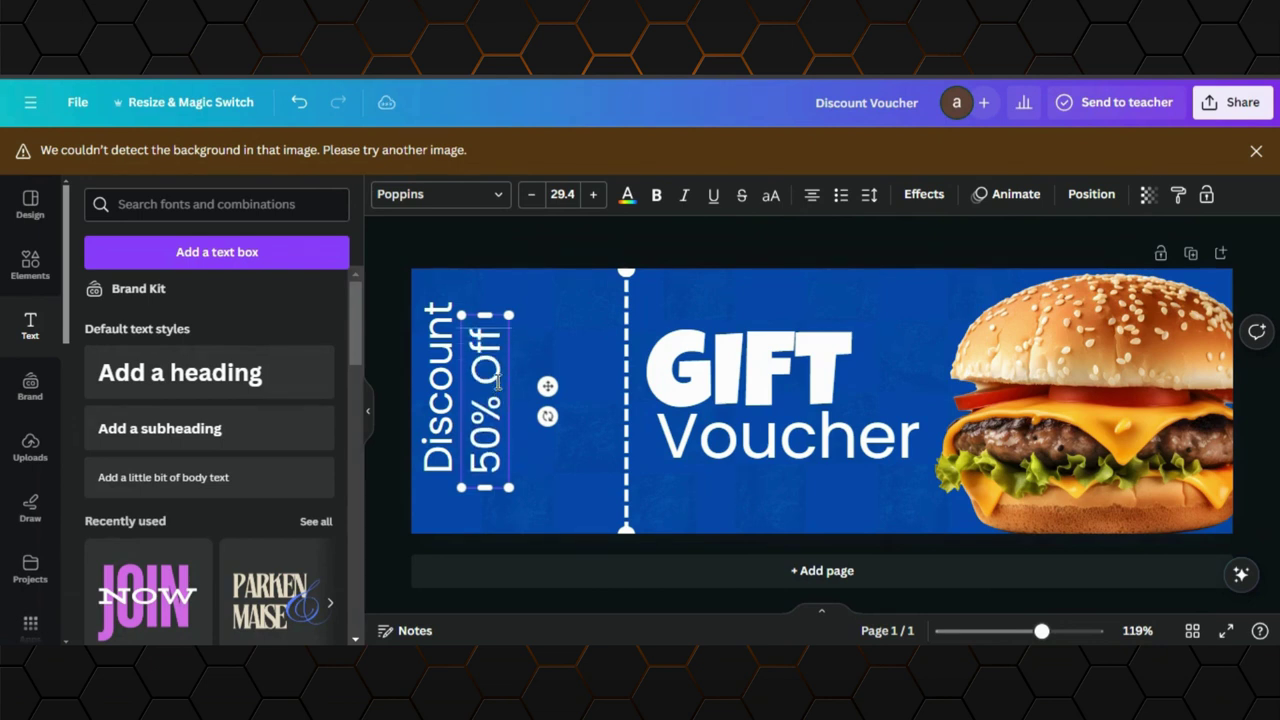
{"action": "key", "text": "BackSpace"}
{"action": "key", "text": "BackSpace"}
{"action": "type", "text": "FF"}
Make the "50% OFF" text bold and enlarge it to about size 36.8, positioned next to "Discount" within the stub
{"action": "left_click_drag", "start_coordinate": [547, 386], "coordinate": [560, 376]}
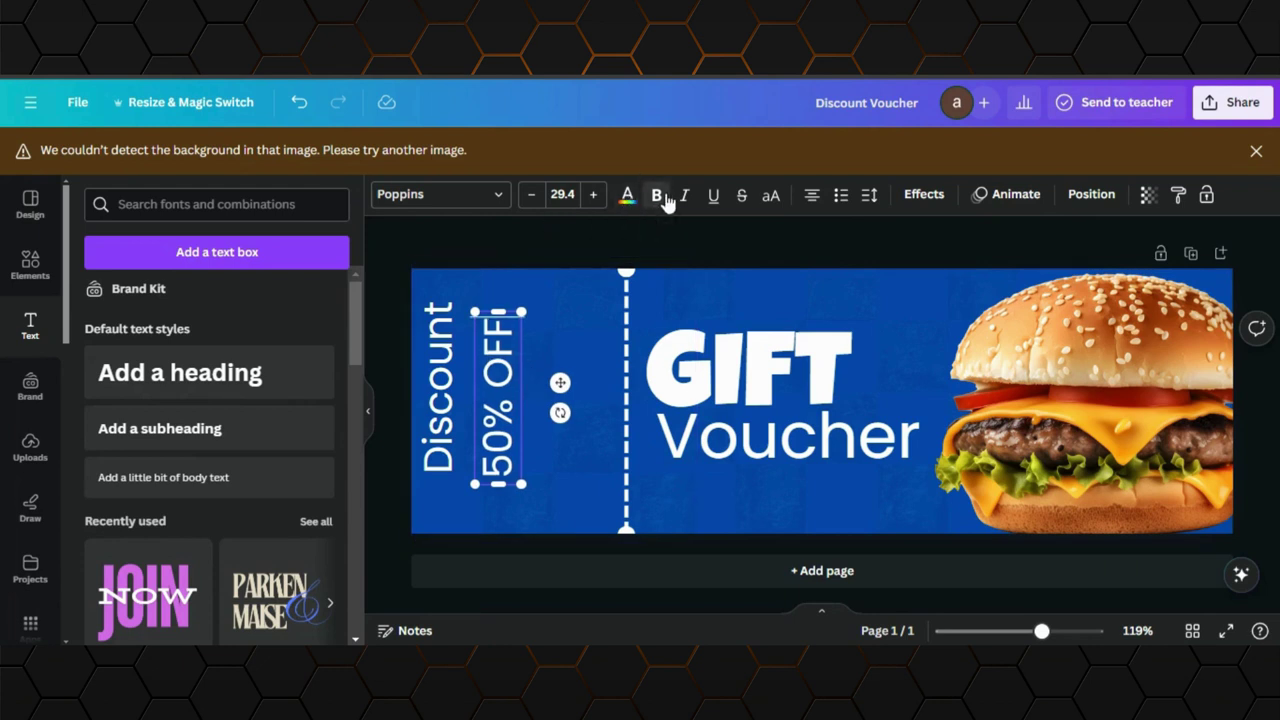
{"action": "left_click", "coordinate": [611, 298]}
{"action": "left_click", "coordinate": [497, 400]}
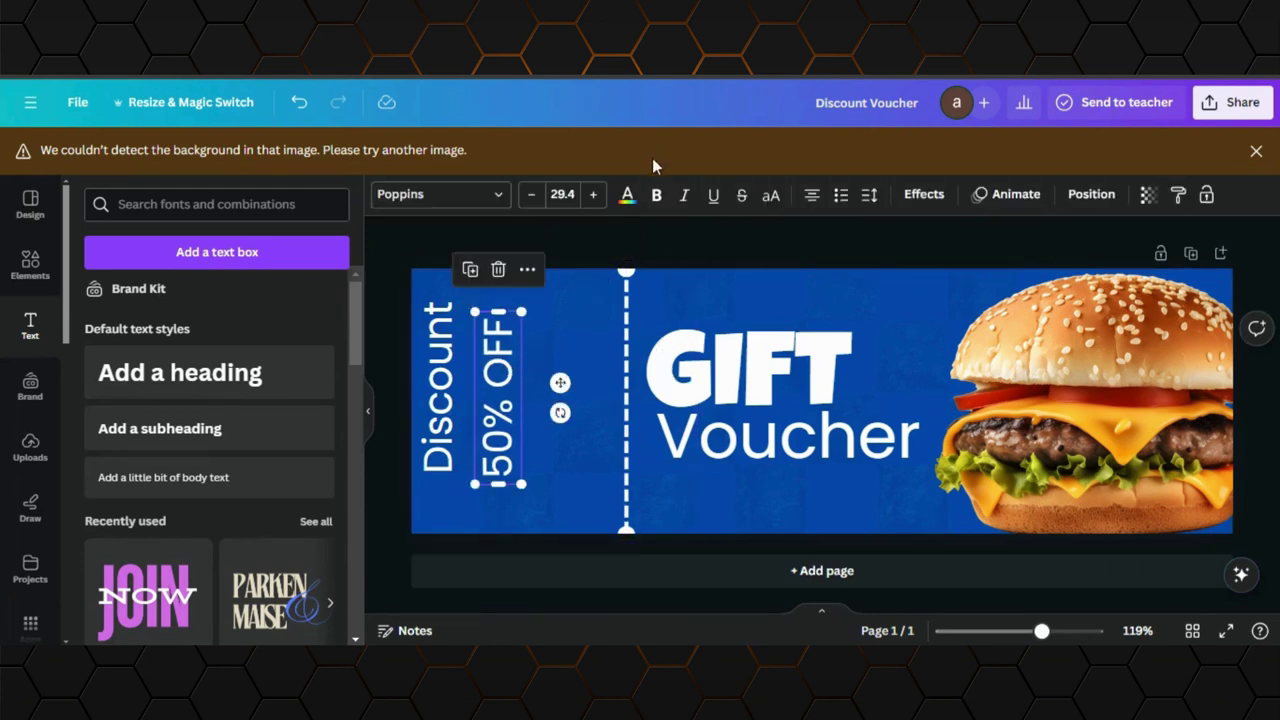
{"action": "left_click", "coordinate": [657, 196]}
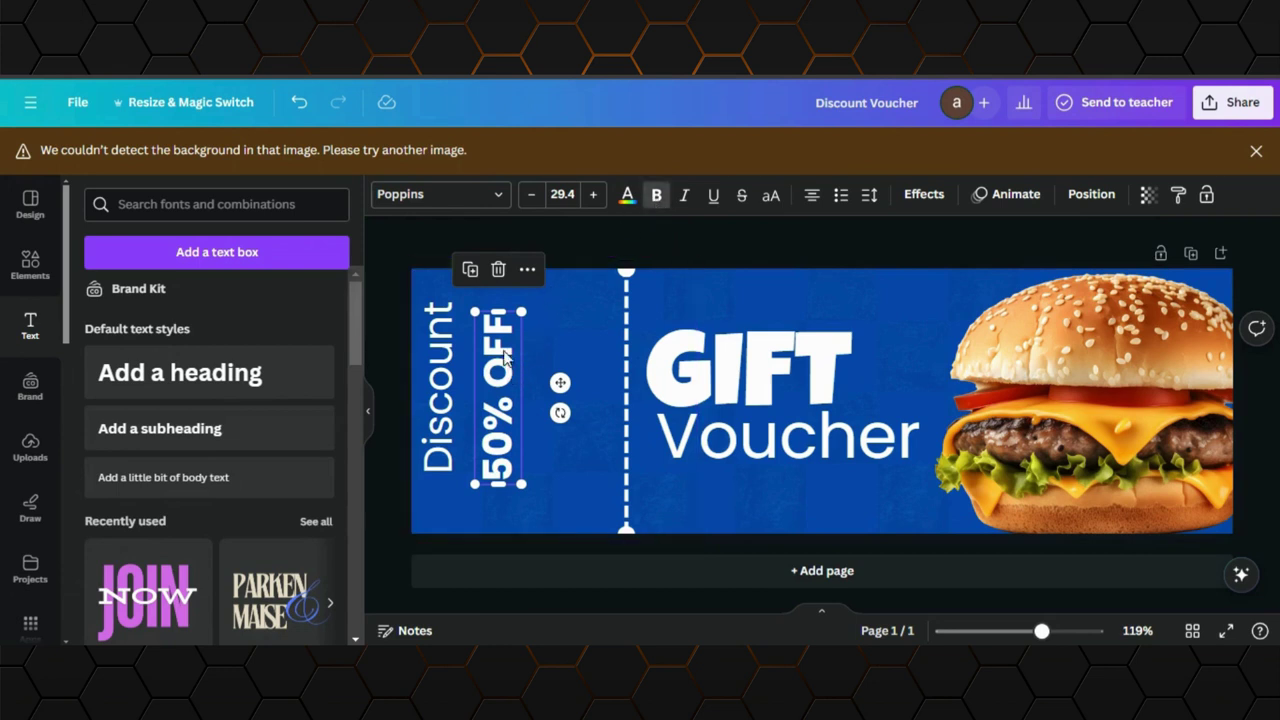
{"action": "left_click_drag", "start_coordinate": [522, 312], "coordinate": [535, 268]}
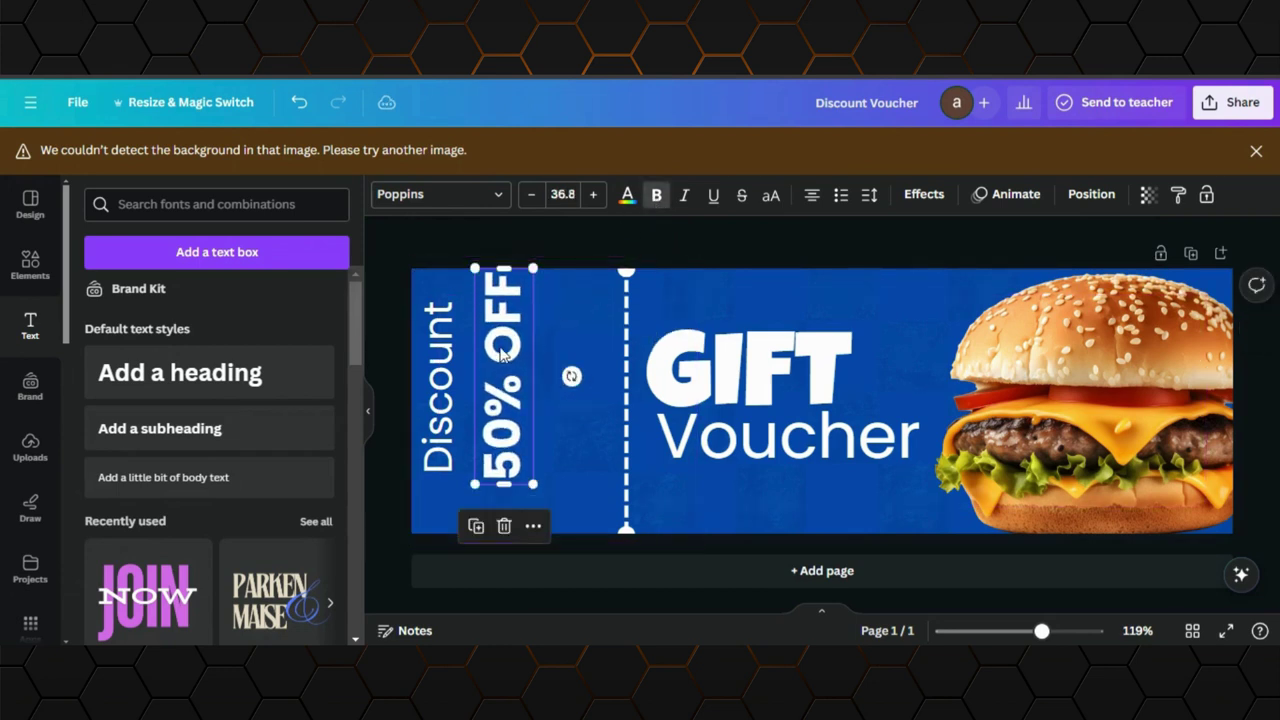
{"action": "left_click_drag", "start_coordinate": [506, 355], "coordinate": [555, 375]}
Duplicate the "Discount" text, place the copy between "50% OFF" and the dashed line, and change it to "Valid For Deal 1"
{"action": "left_click", "coordinate": [438, 385]}
{"action": "left_click", "coordinate": [425, 274]}
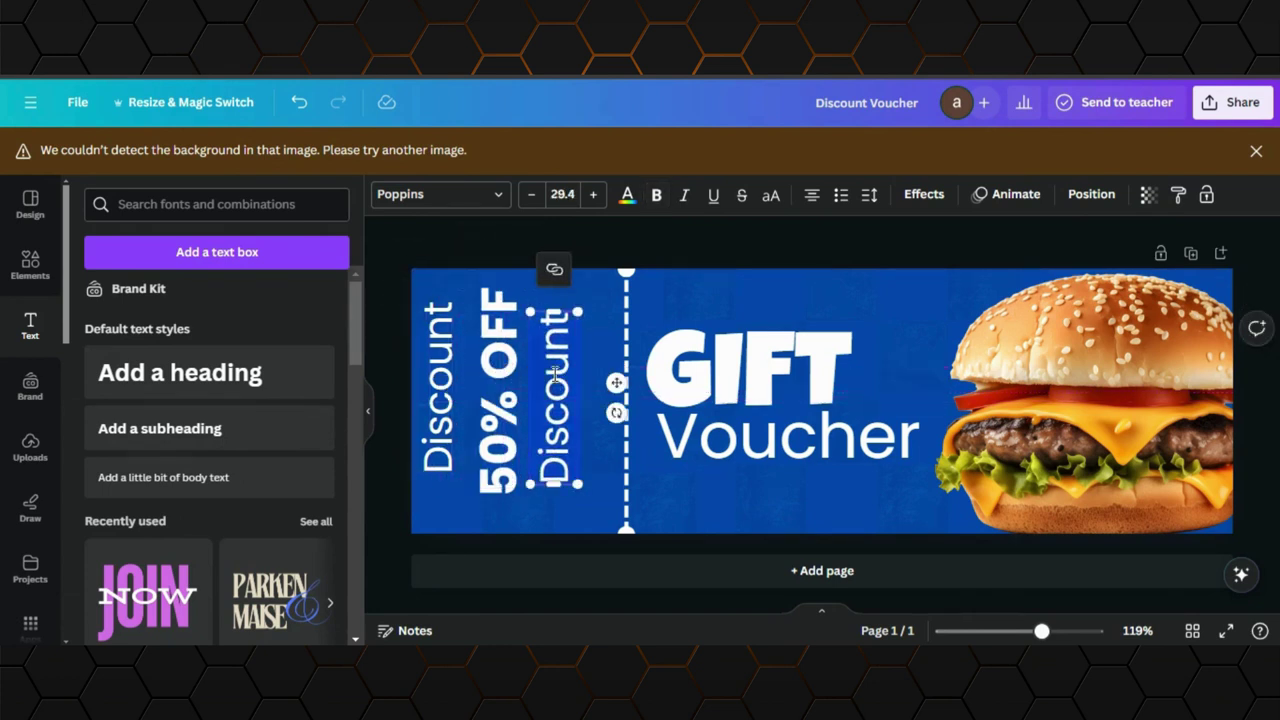
{"action": "type", "text": "Valid"}
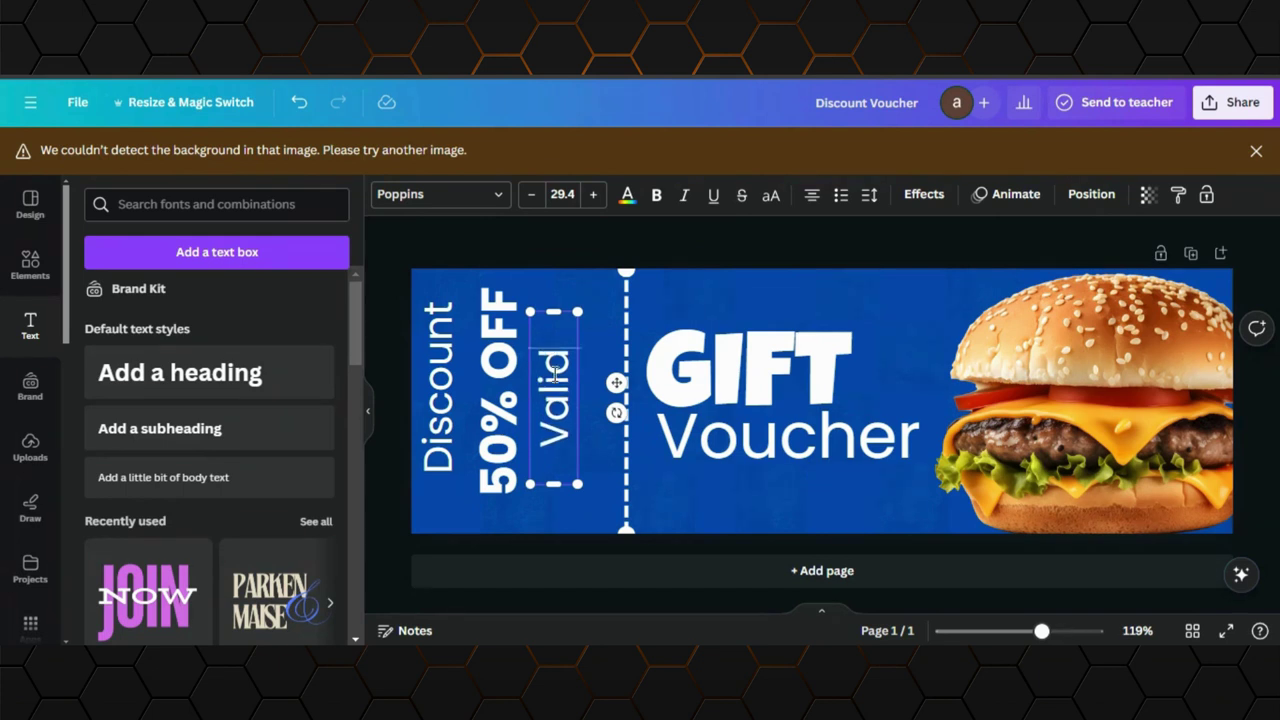
{"action": "type", "text": " For Deal"}
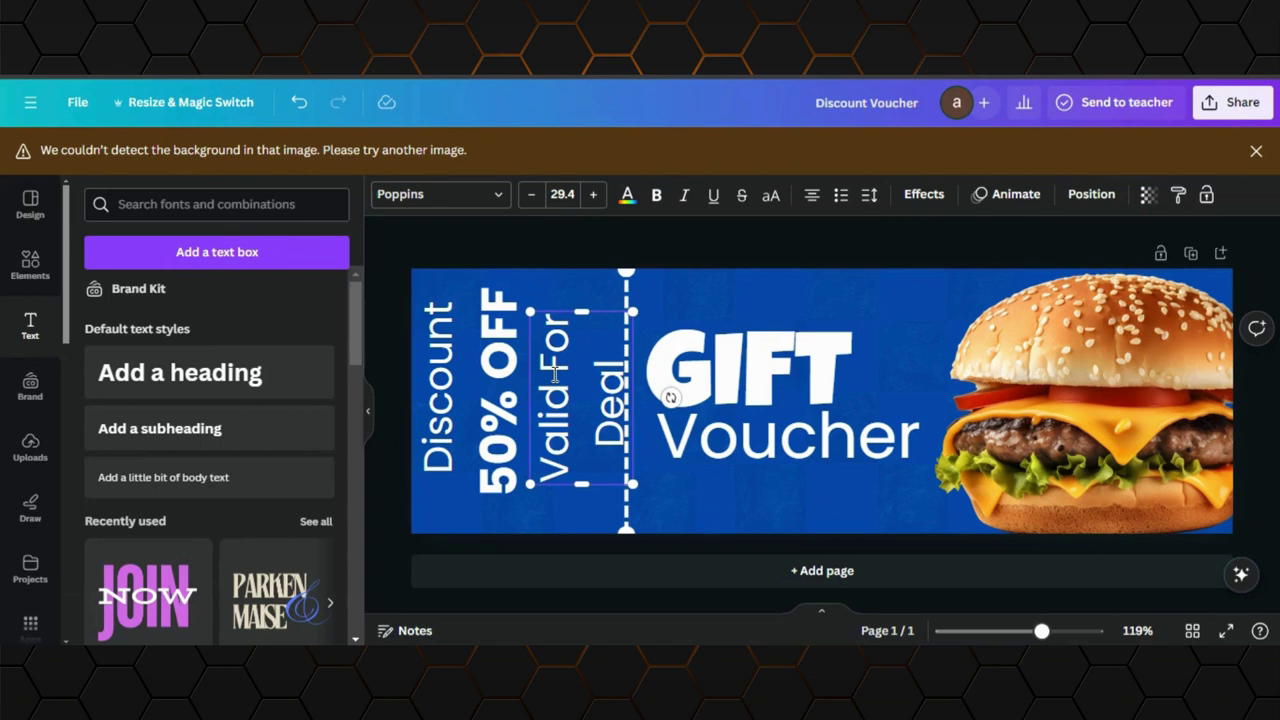
{"action": "type", "text": " 1"}
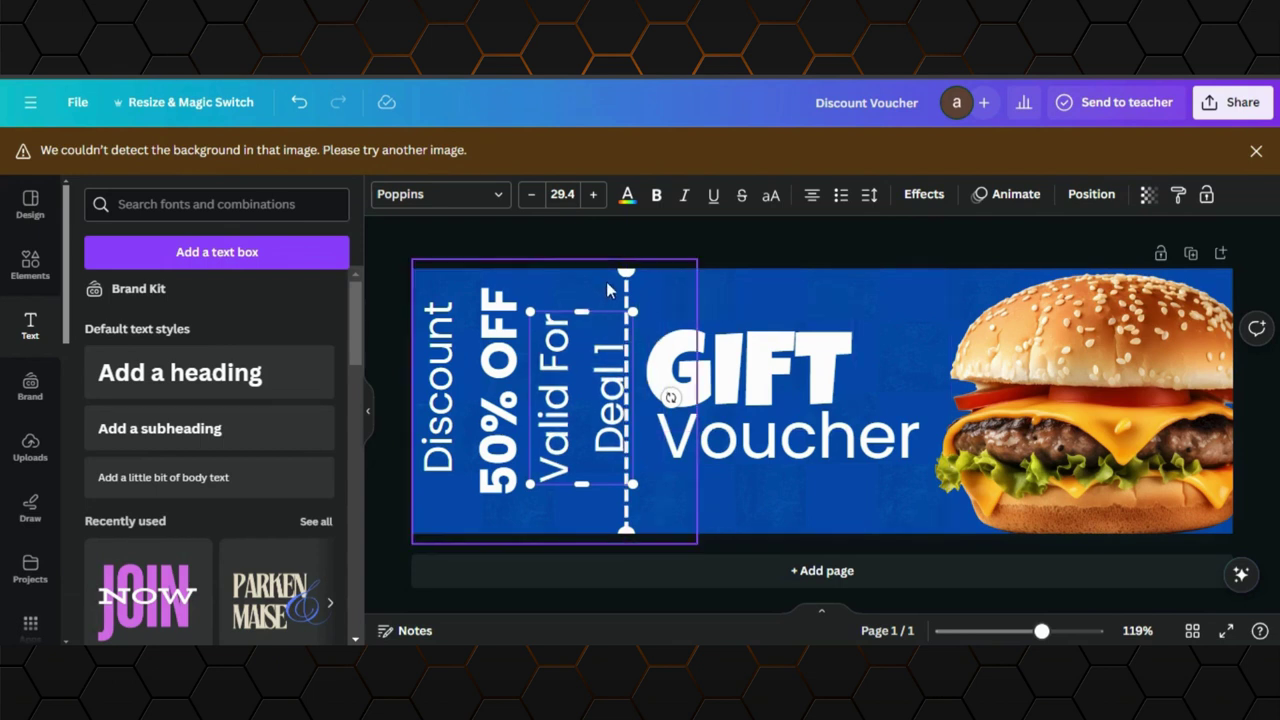
{"action": "left_click", "coordinate": [608, 276]}
{"action": "left_click", "coordinate": [562, 390]}
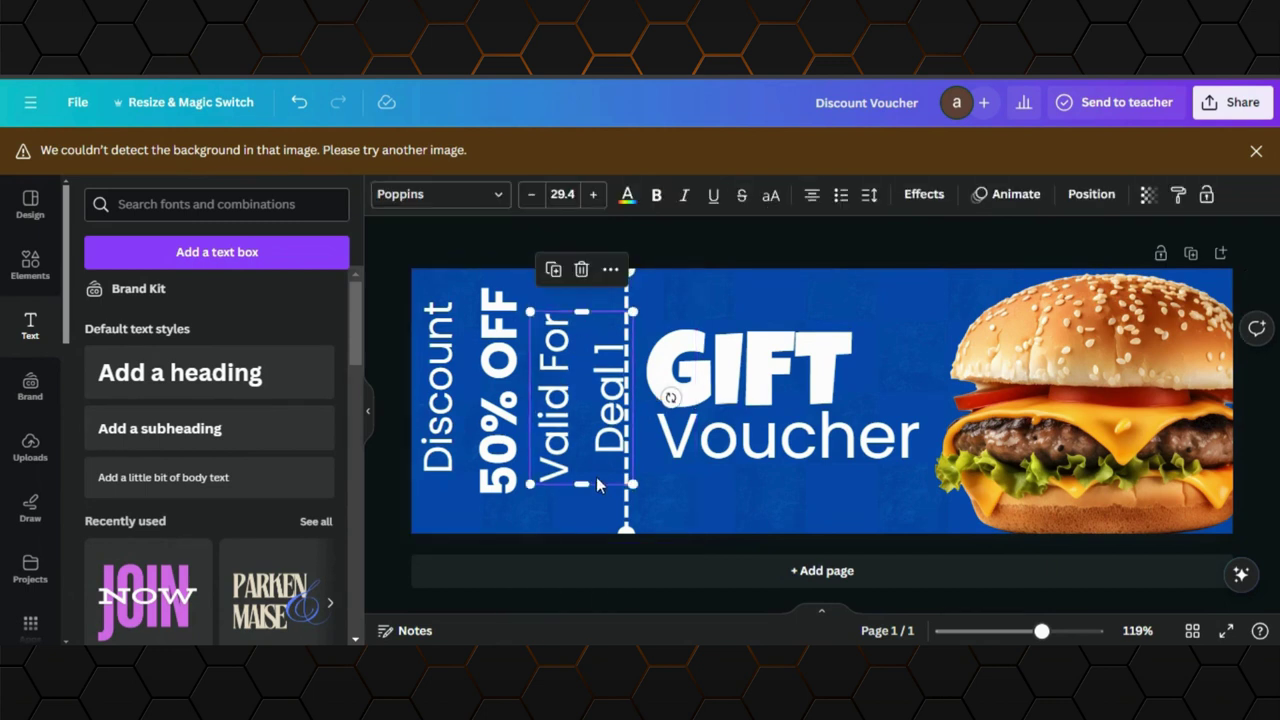
Shrink the "Valid For Deal 1" text to about size 19.2 on a single line beside "50% OFF"
{"action": "left_click_drag", "start_coordinate": [582, 484], "coordinate": [566, 522]}
{"action": "left_click_drag", "start_coordinate": [541, 440], "coordinate": [548, 410]}
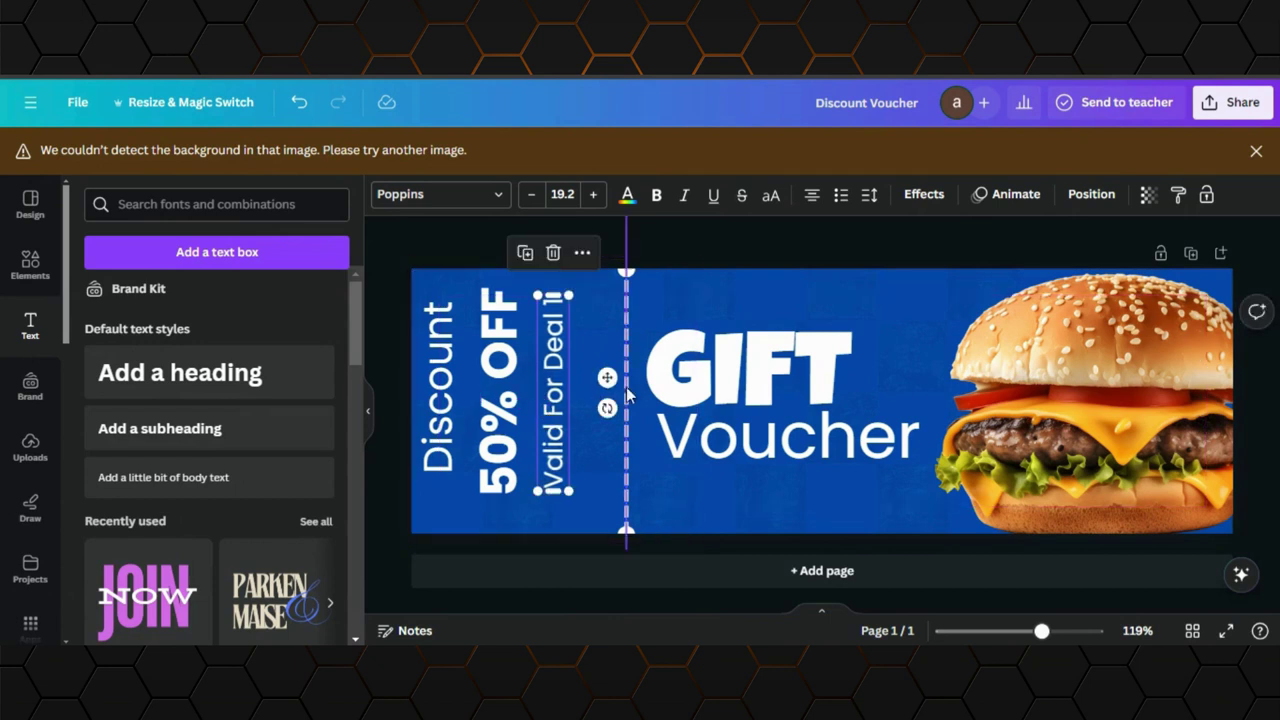
Move the dashed tear-off line closer to "Valid For Deal 1" and realign both white notches with its ends
{"action": "left_click_drag", "start_coordinate": [625, 400], "coordinate": [598, 390]}
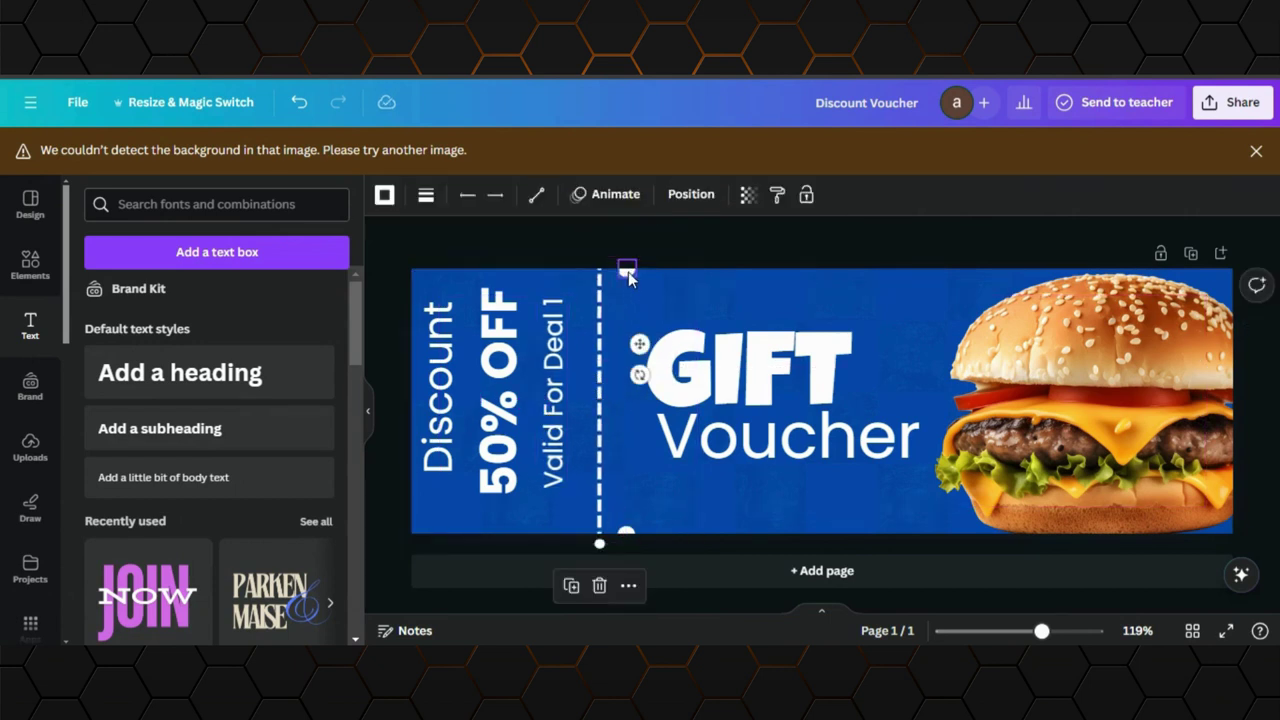
{"action": "left_click", "coordinate": [628, 271]}
{"action": "left_click_drag", "start_coordinate": [628, 271], "coordinate": [600, 270]}
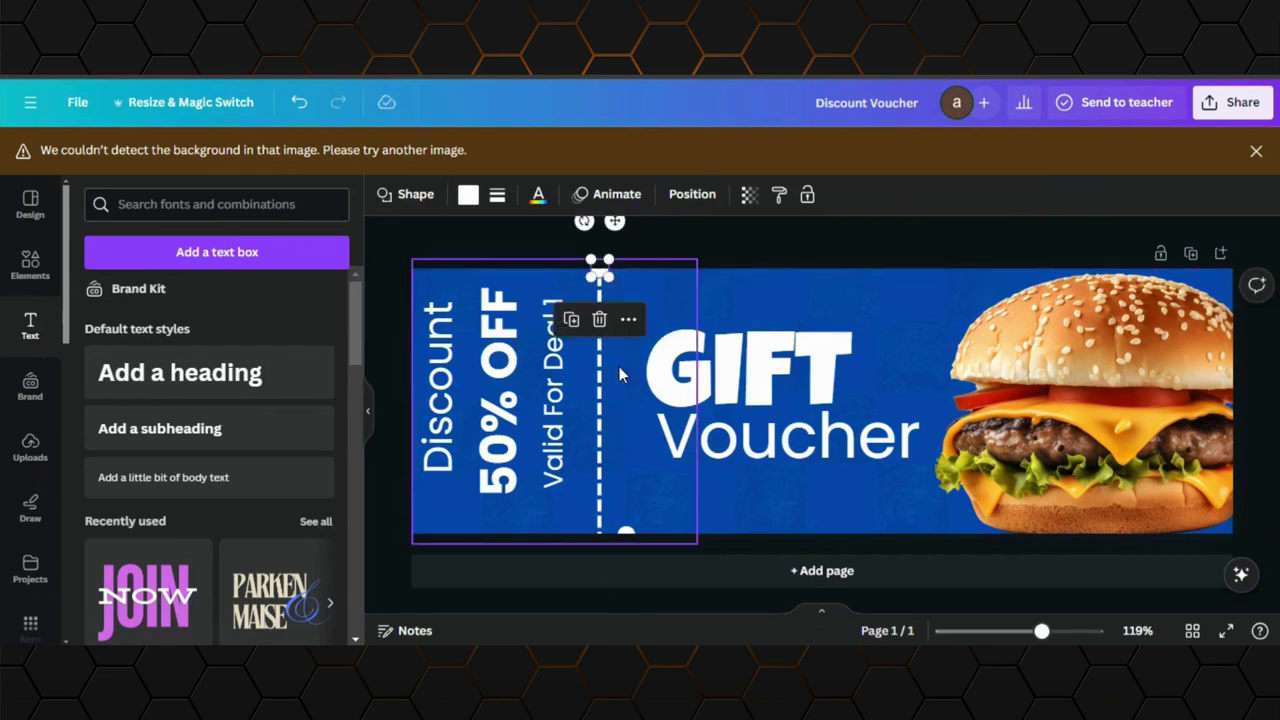
{"action": "left_click_drag", "start_coordinate": [626, 537], "coordinate": [603, 529]}
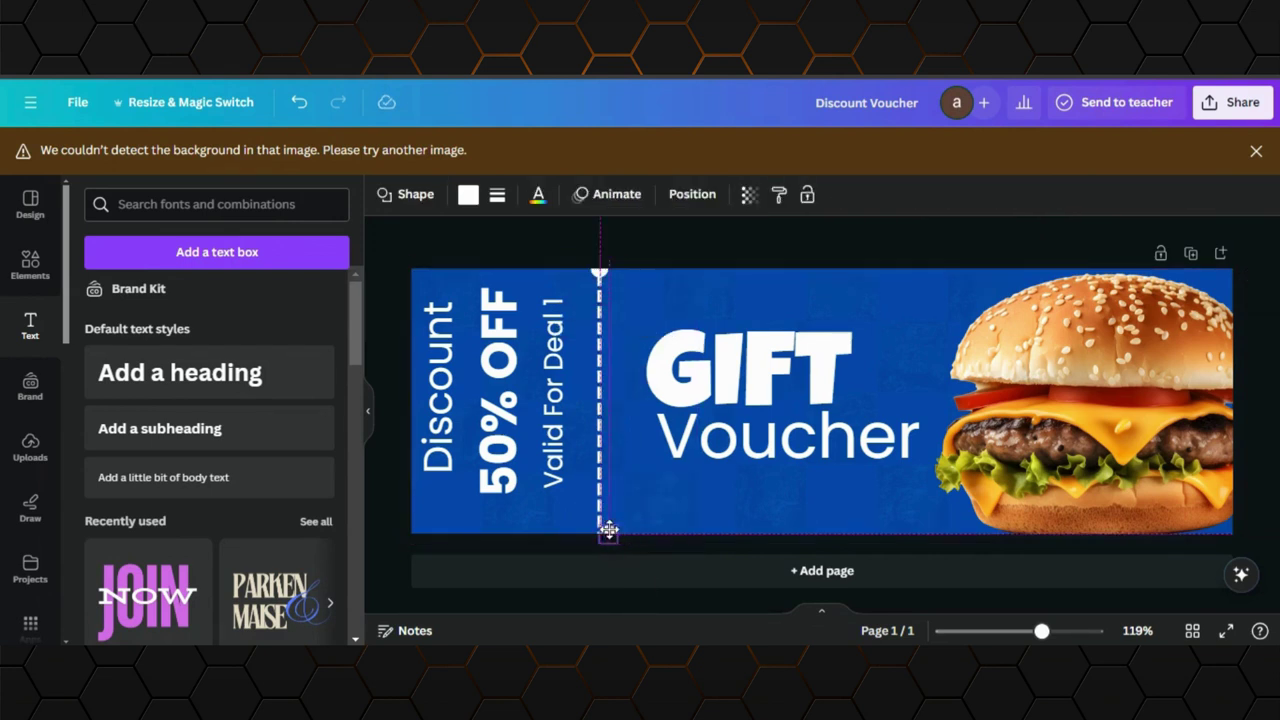
Change the font of the "GIFT" title to Anton and shift it to line up with the start of "Voucher"
{"action": "left_click", "coordinate": [755, 370]}
{"action": "left_click", "coordinate": [505, 203]}
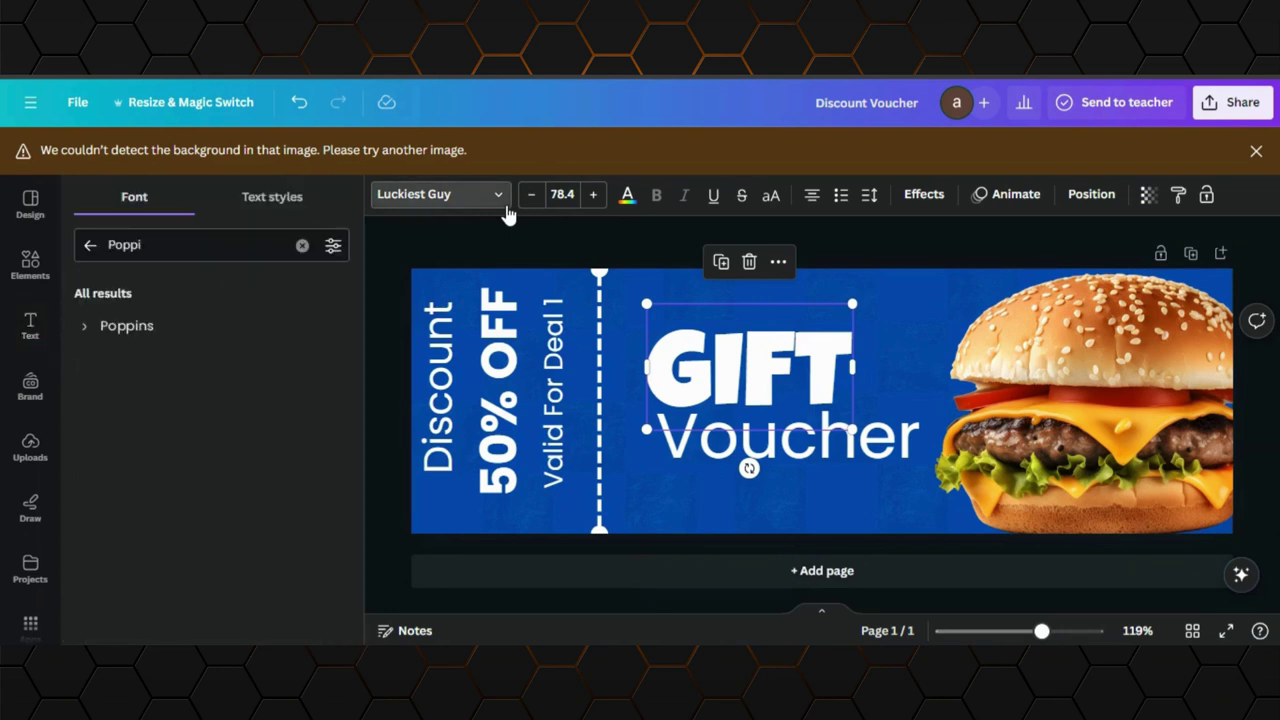
{"action": "left_click", "coordinate": [302, 245]}
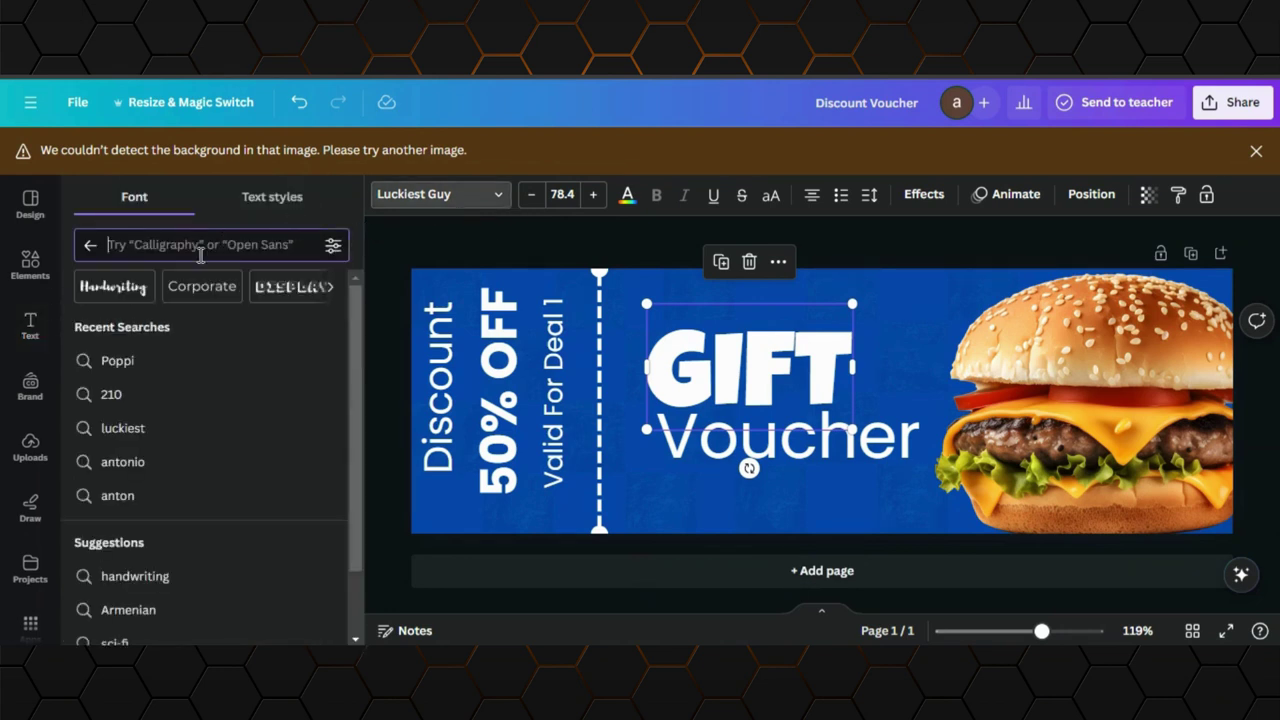
{"action": "left_click", "coordinate": [135, 495]}
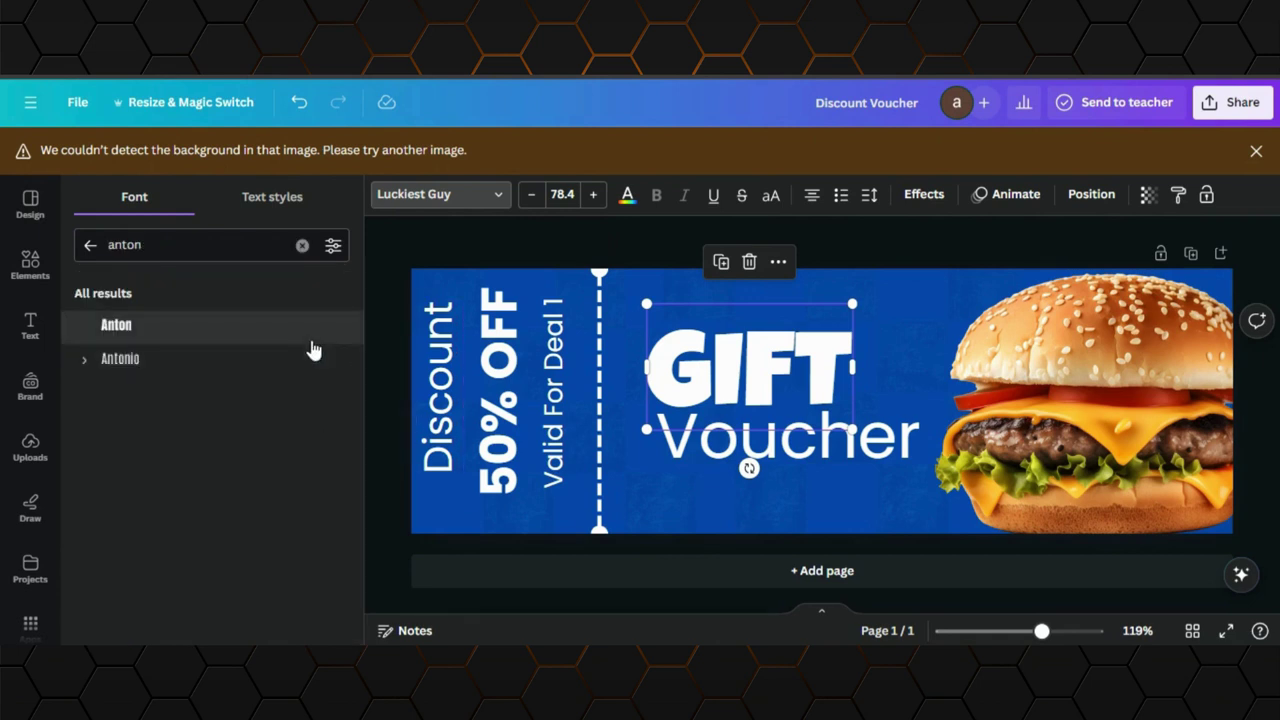
{"action": "left_click", "coordinate": [172, 343]}
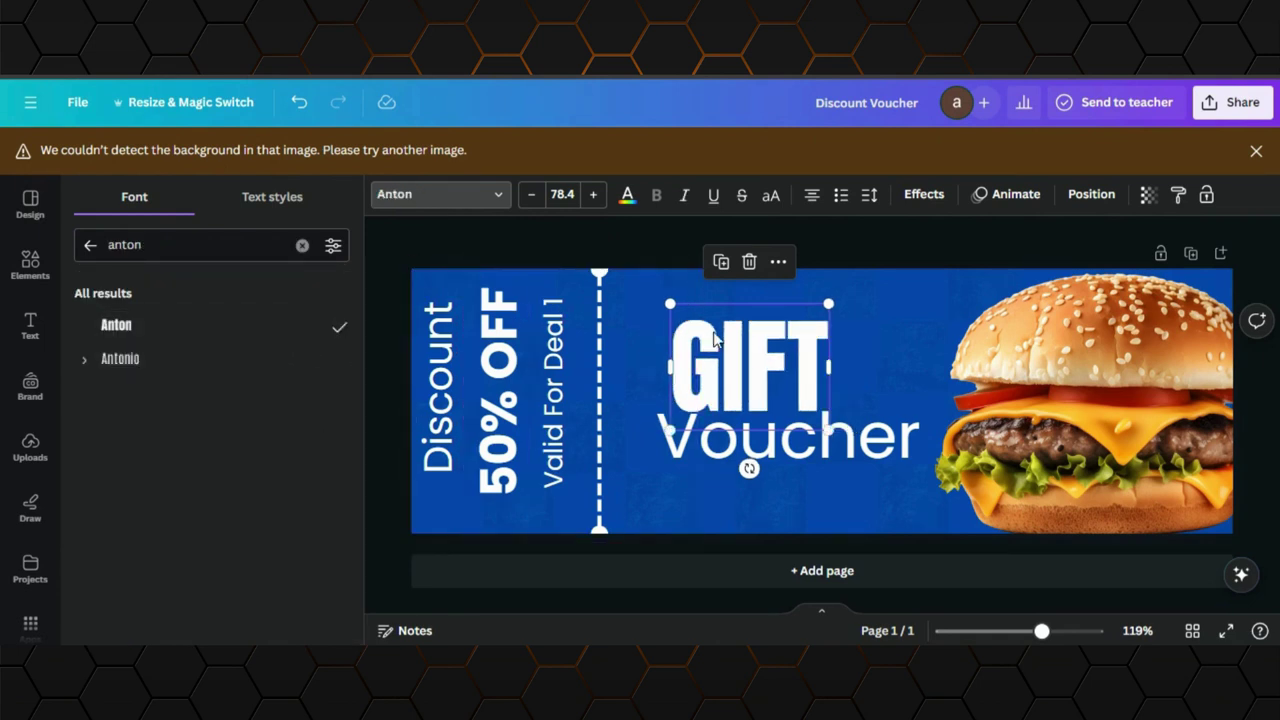
Duplicate the "Voucher" text, place the copy above "GIFT" and change it to "Happy Deals"
{"action": "left_click", "coordinate": [720, 440]}
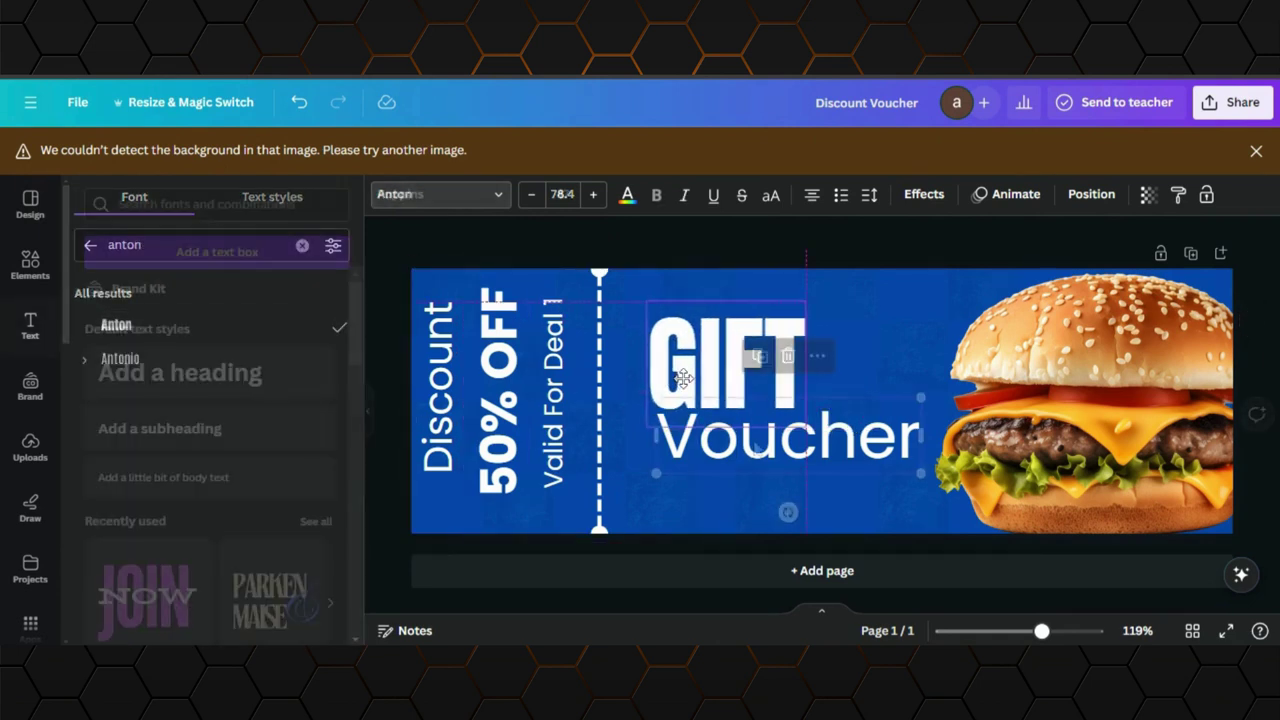
{"action": "left_click", "coordinate": [766, 356]}
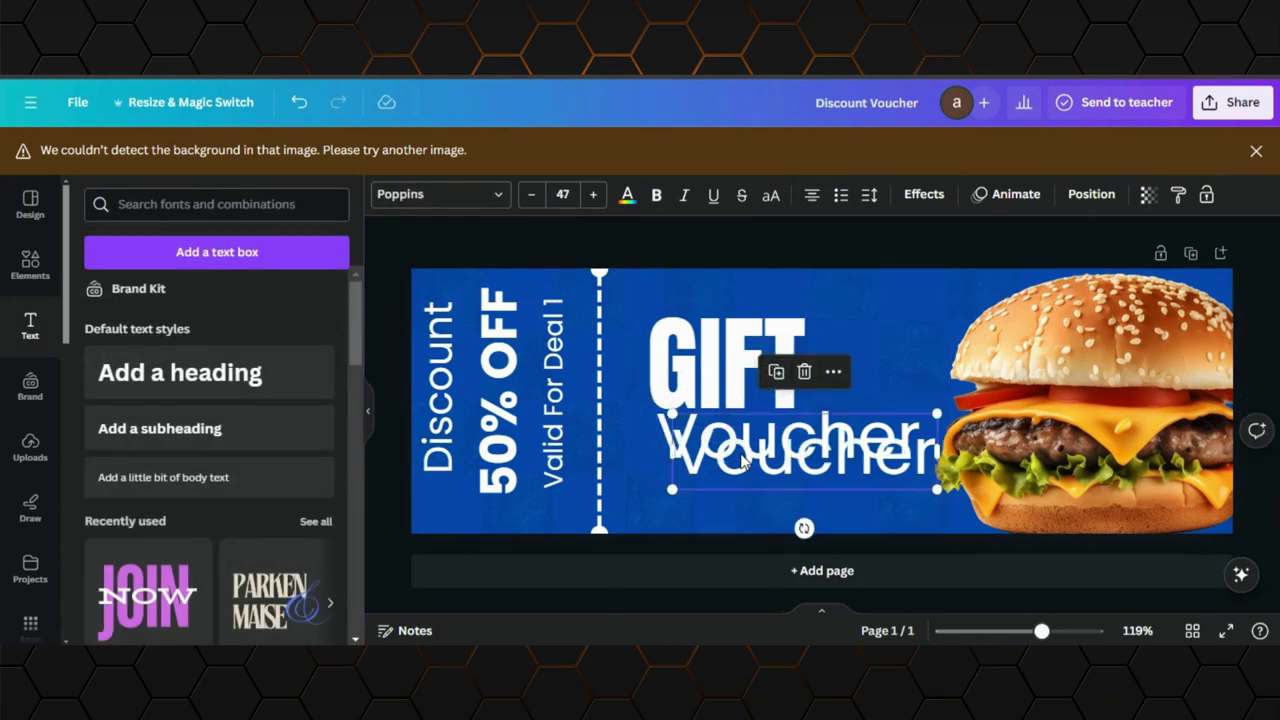
{"action": "left_click_drag", "start_coordinate": [741, 462], "coordinate": [705, 312]}
{"action": "double_click", "coordinate": [705, 310]}
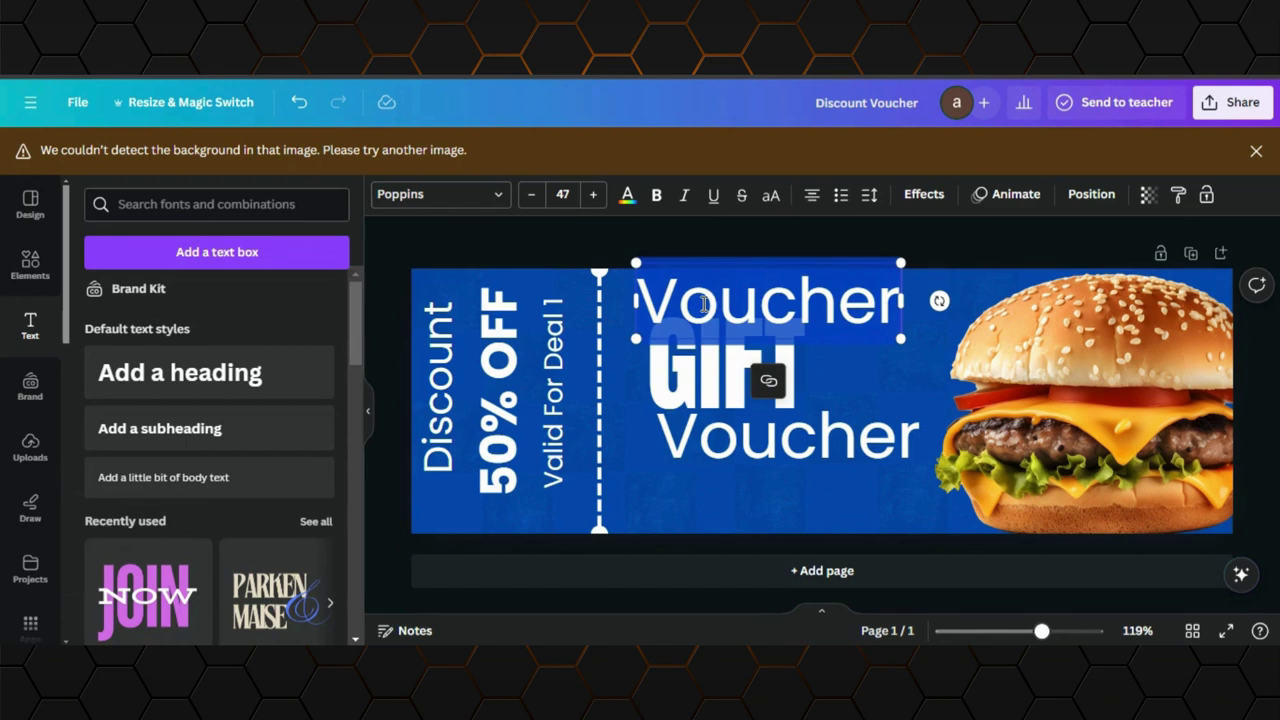
{"action": "type", "text": "Happy"}
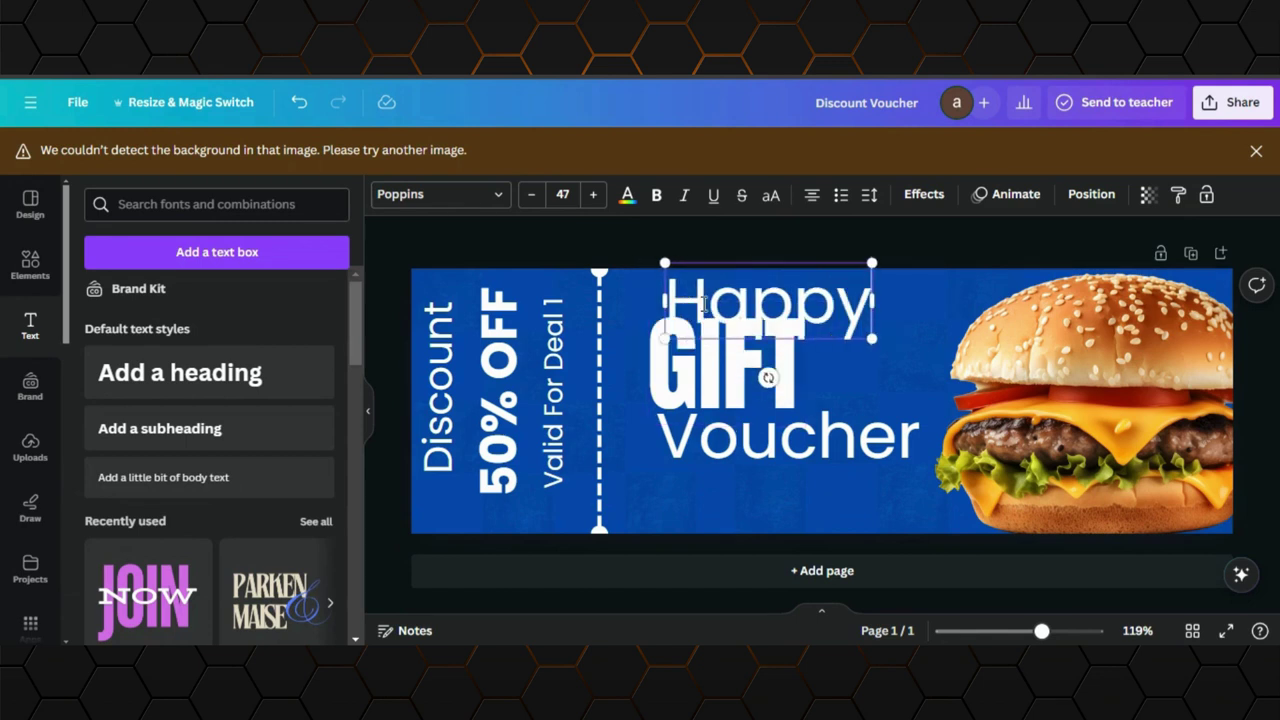
{"action": "type", "text": " Dea"}
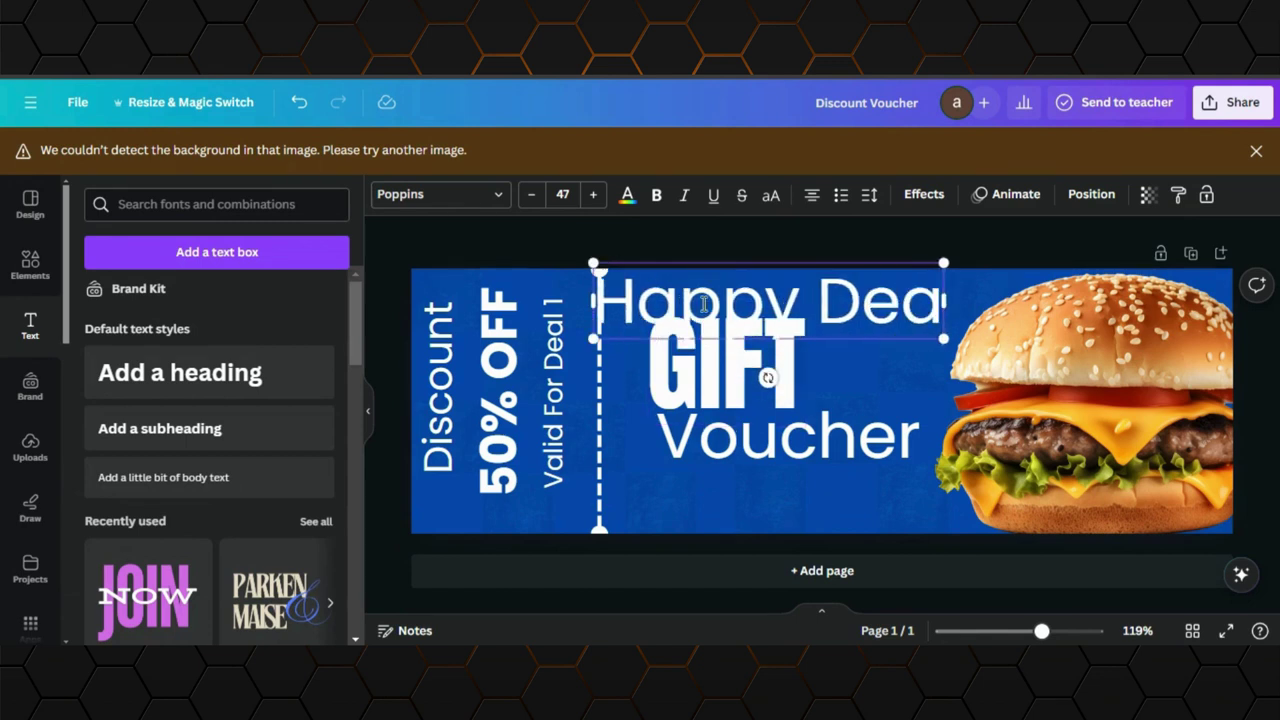
{"action": "type", "text": "ls"}
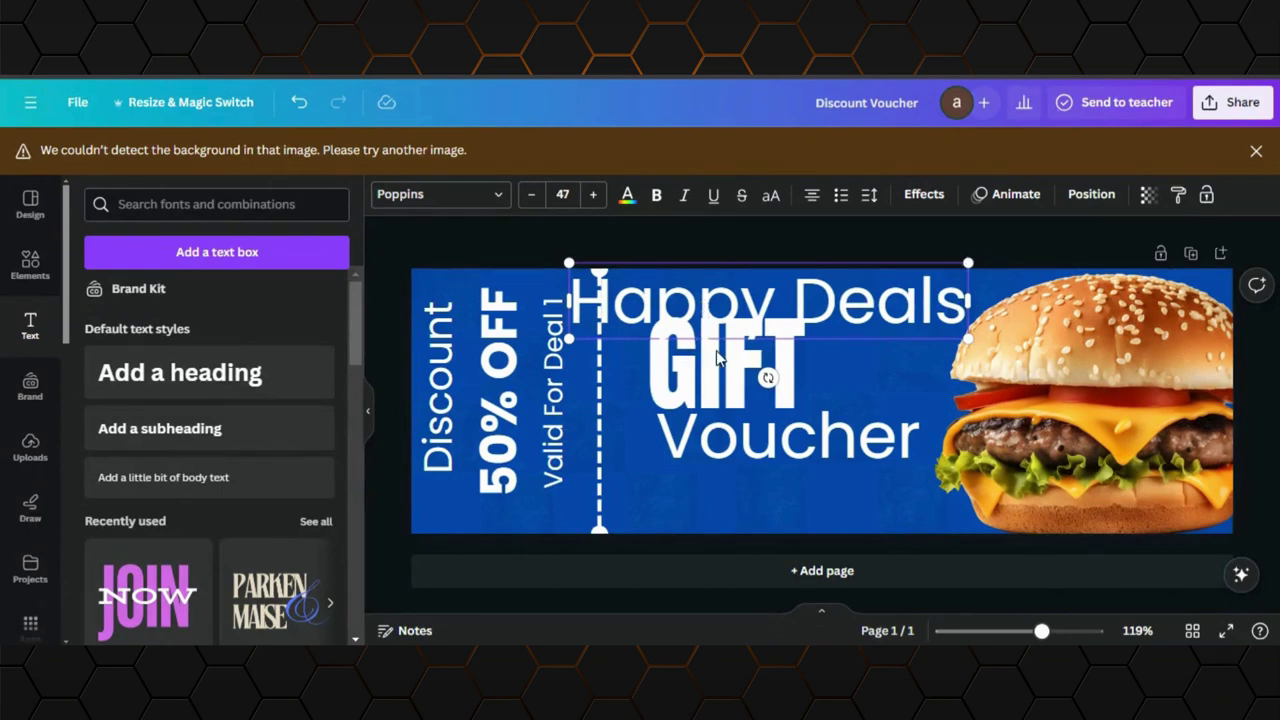
Set "Happy Deals" in Frankfurter Medium at about size 28.1, positioned directly above "GIFT"
{"action": "left_click_drag", "start_coordinate": [967, 337], "coordinate": [775, 305]}
{"action": "left_click_drag", "start_coordinate": [624, 284], "coordinate": [705, 292]}
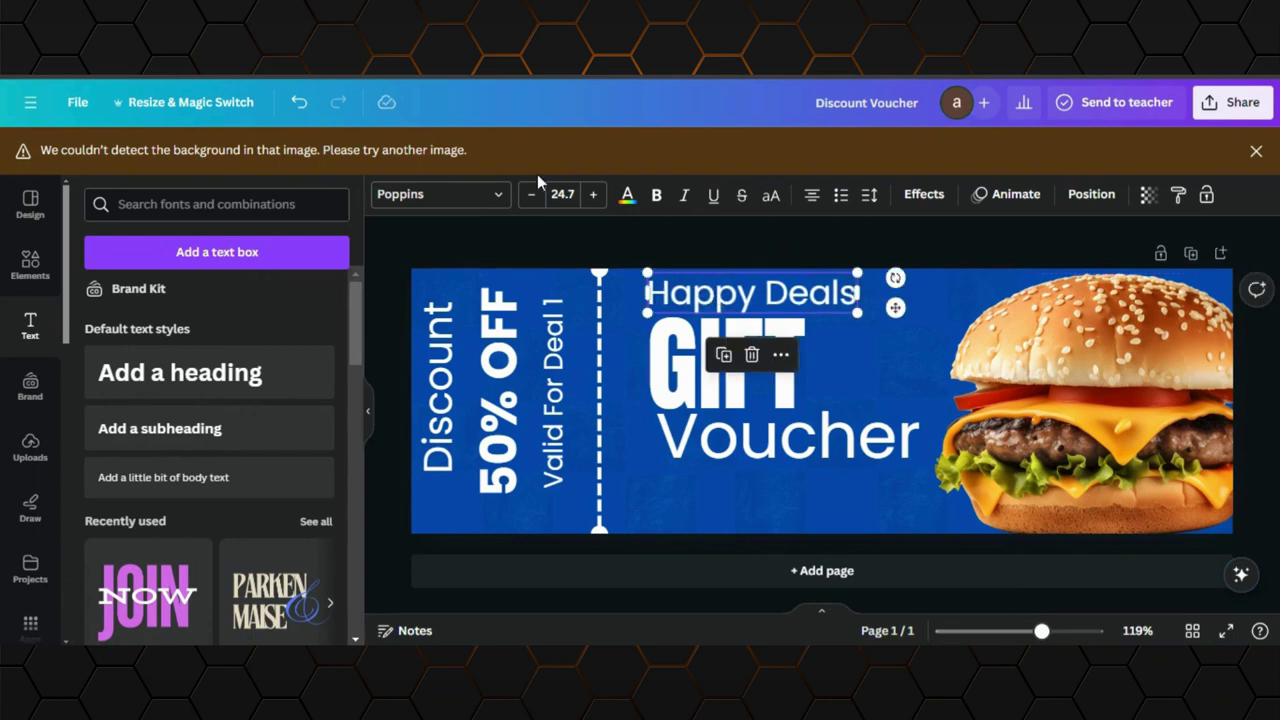
{"action": "left_click", "coordinate": [498, 194]}
{"action": "type", "text": "anton"}
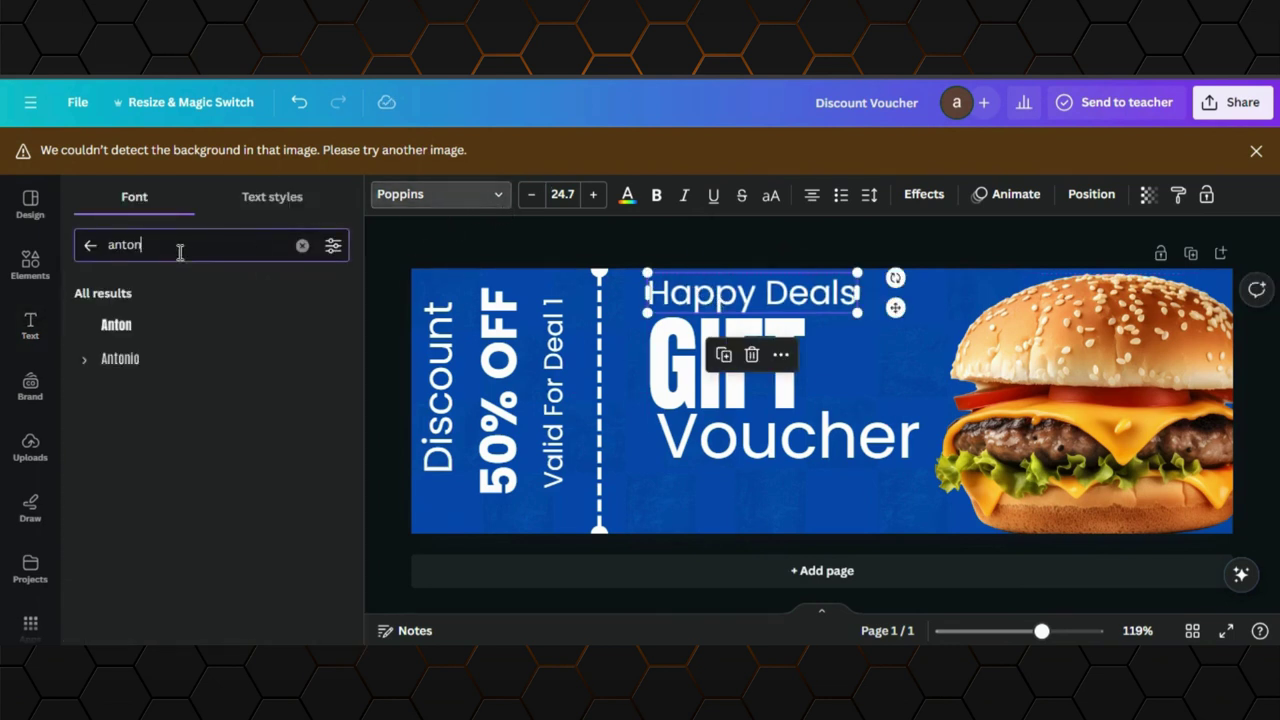
{"action": "left_click_drag", "start_coordinate": [180, 252], "coordinate": [80, 251]}
{"action": "type", "text": "medium"}
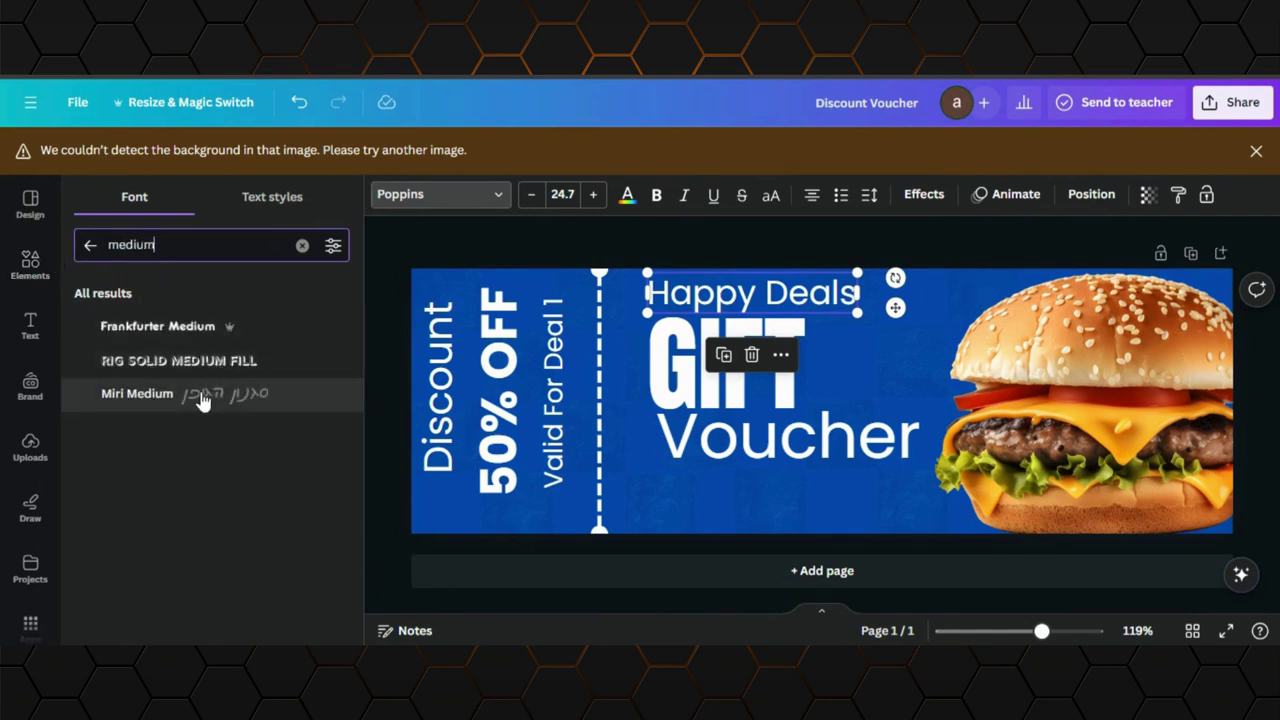
{"action": "left_click", "coordinate": [180, 335]}
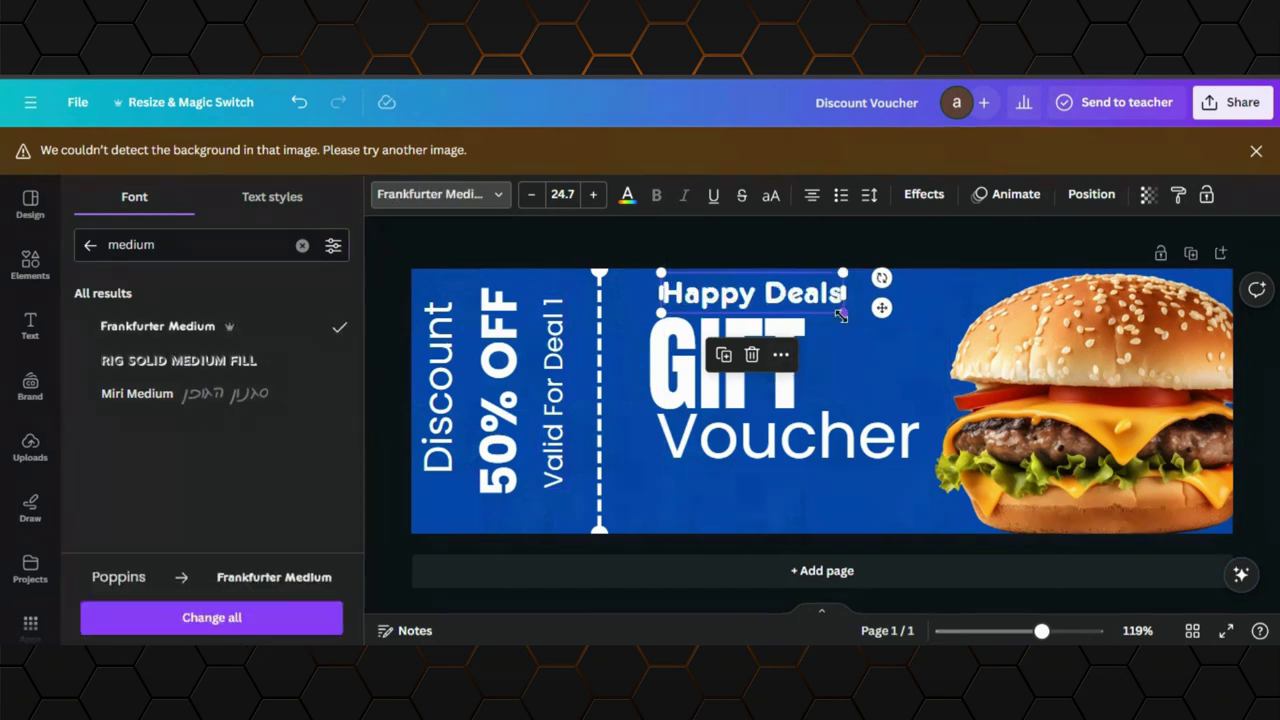
{"action": "left_click_drag", "start_coordinate": [840, 314], "coordinate": [866, 309]}
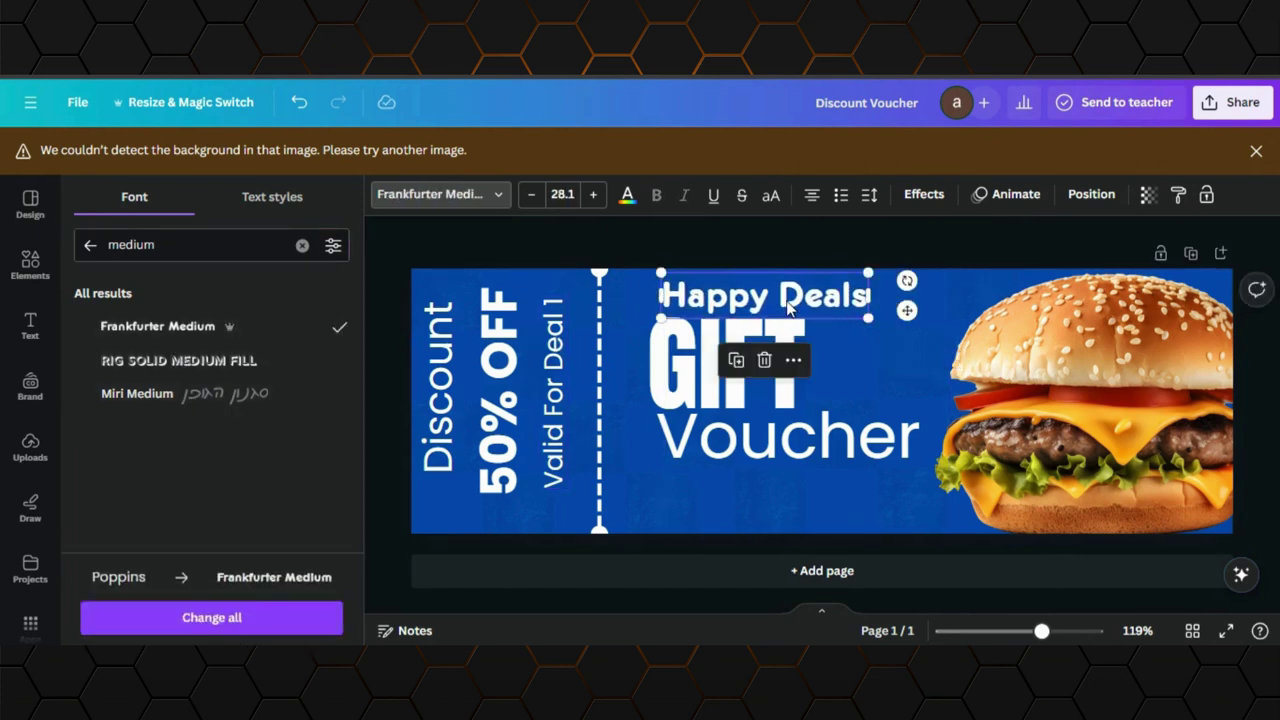
{"action": "left_click_drag", "start_coordinate": [780, 298], "coordinate": [783, 294]}
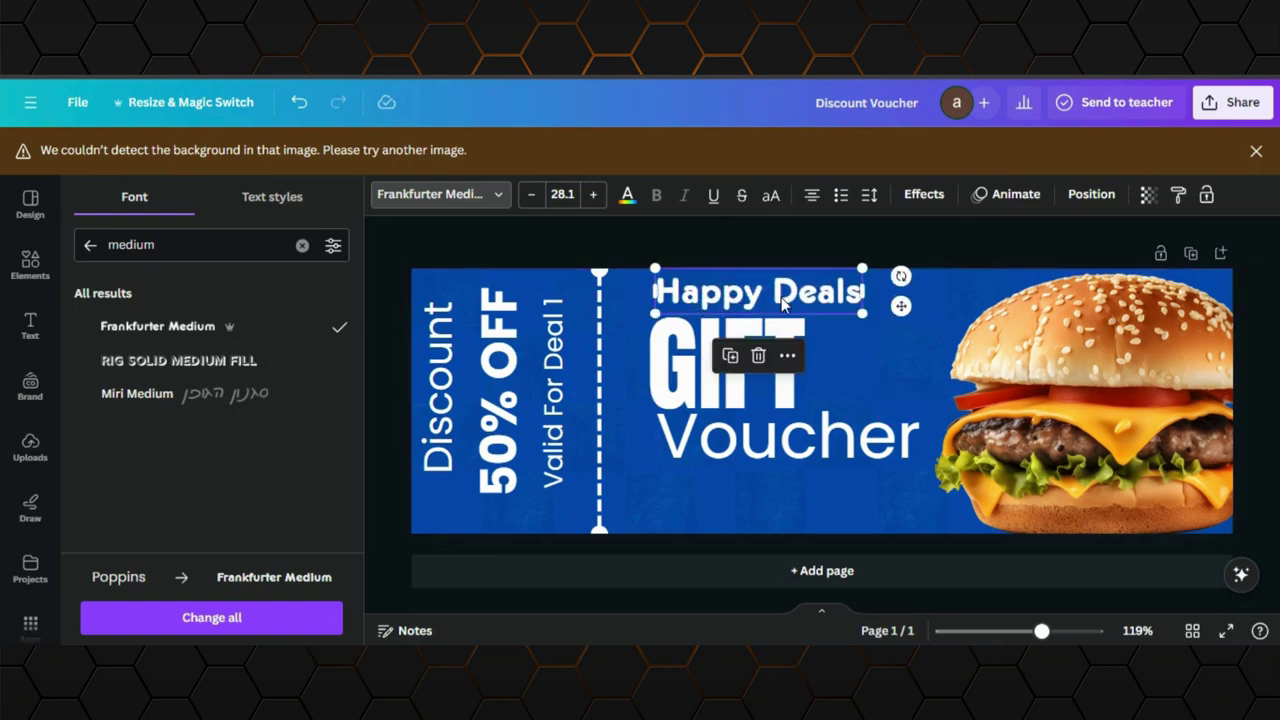
Color the "Happy Deals" text with the golden yellow from the burger photo's colors
{"action": "left_click", "coordinate": [627, 196]}
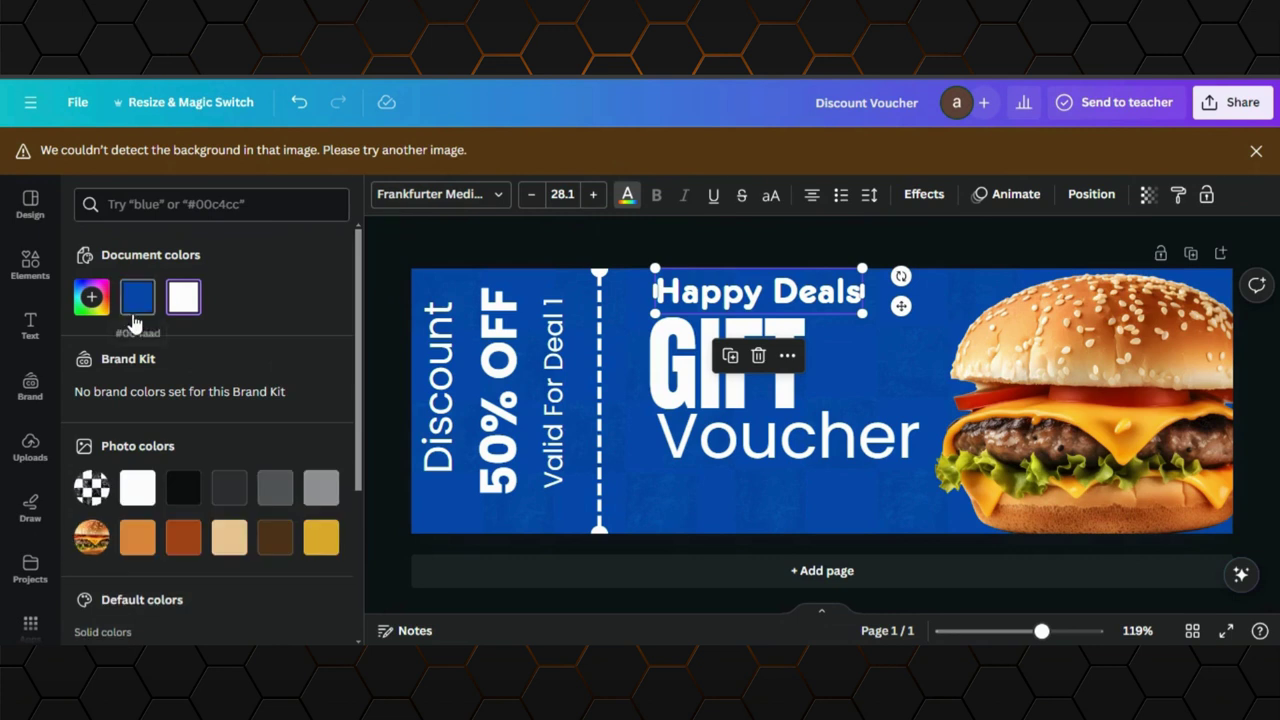
{"action": "left_click", "coordinate": [183, 489]}
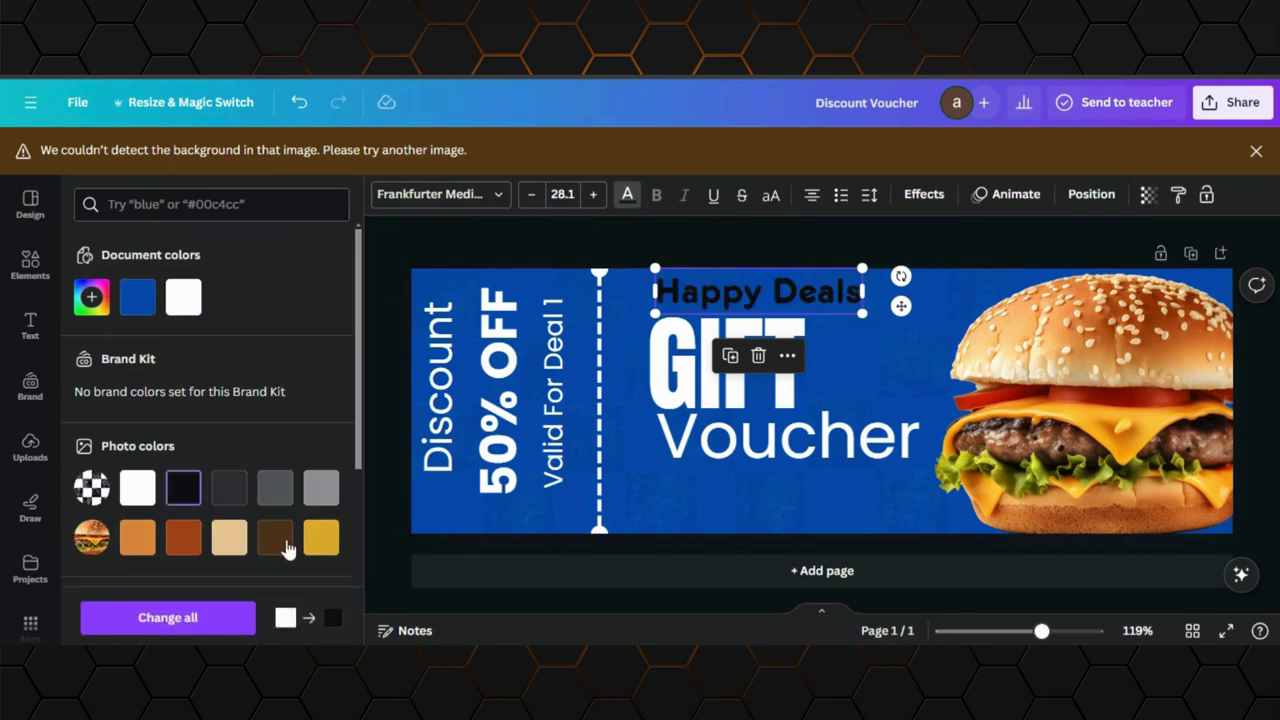
{"action": "left_click", "coordinate": [334, 550]}
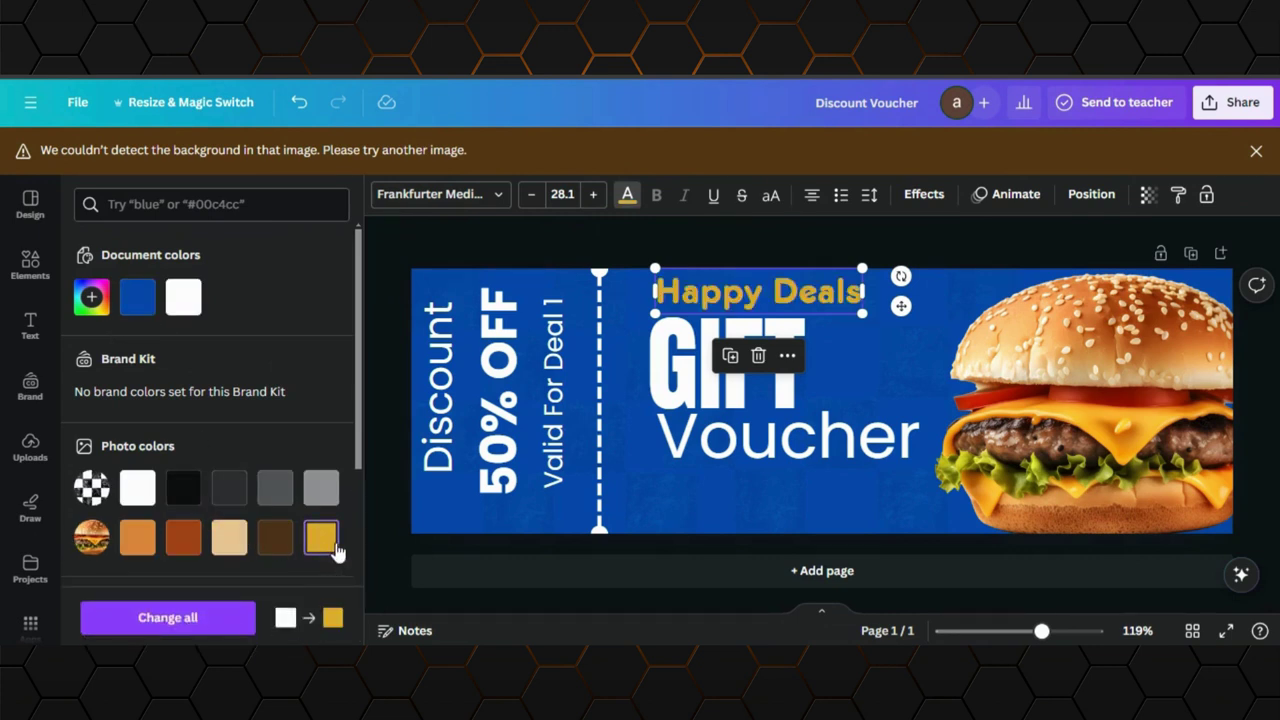
Change the "GIFT" title's text color to the default solid red
{"action": "left_click", "coordinate": [686, 388]}
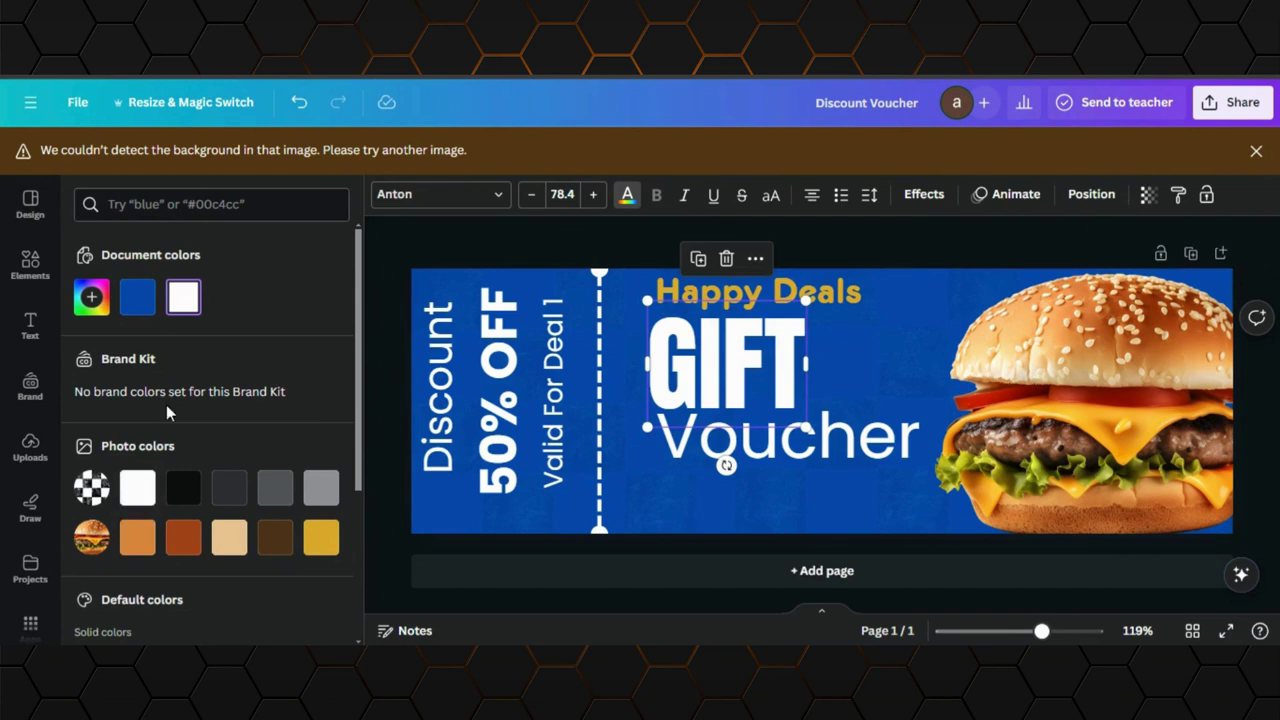
{"action": "scroll", "coordinate": [166, 404], "scroll_direction": "down", "scroll_amount": 3}
{"action": "left_click", "coordinate": [91, 480]}
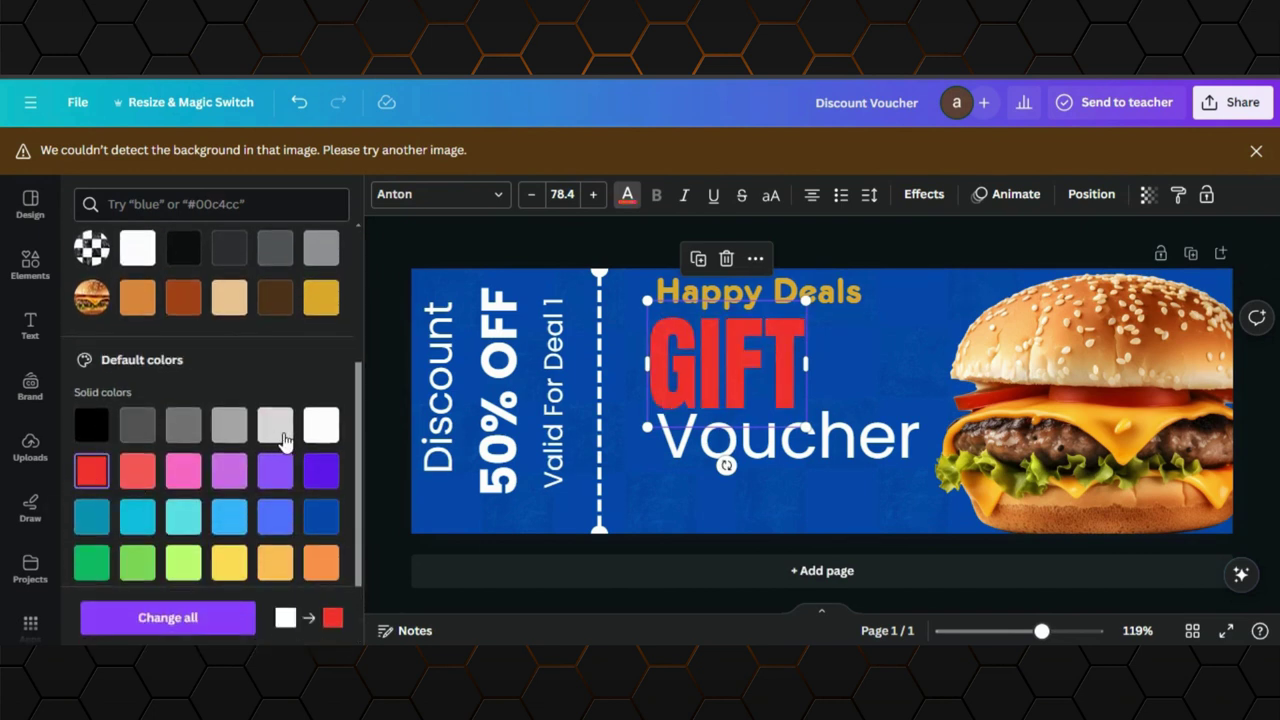
Duplicate the "Voucher" text, place the copy below it and change it to "Valid Till 30-May-2024"
{"action": "left_click", "coordinate": [787, 437]}
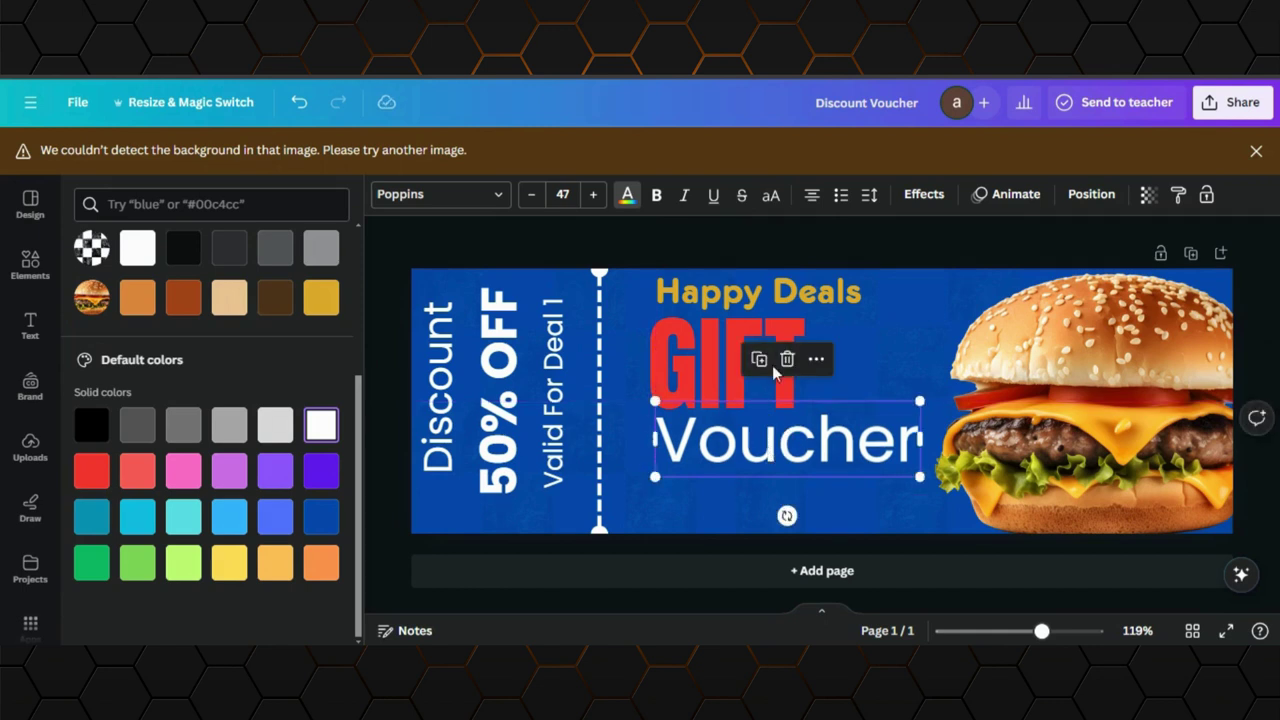
{"action": "left_click", "coordinate": [759, 359]}
{"action": "left_click_drag", "start_coordinate": [723, 463], "coordinate": [699, 491]}
{"action": "type", "text": "Va"}
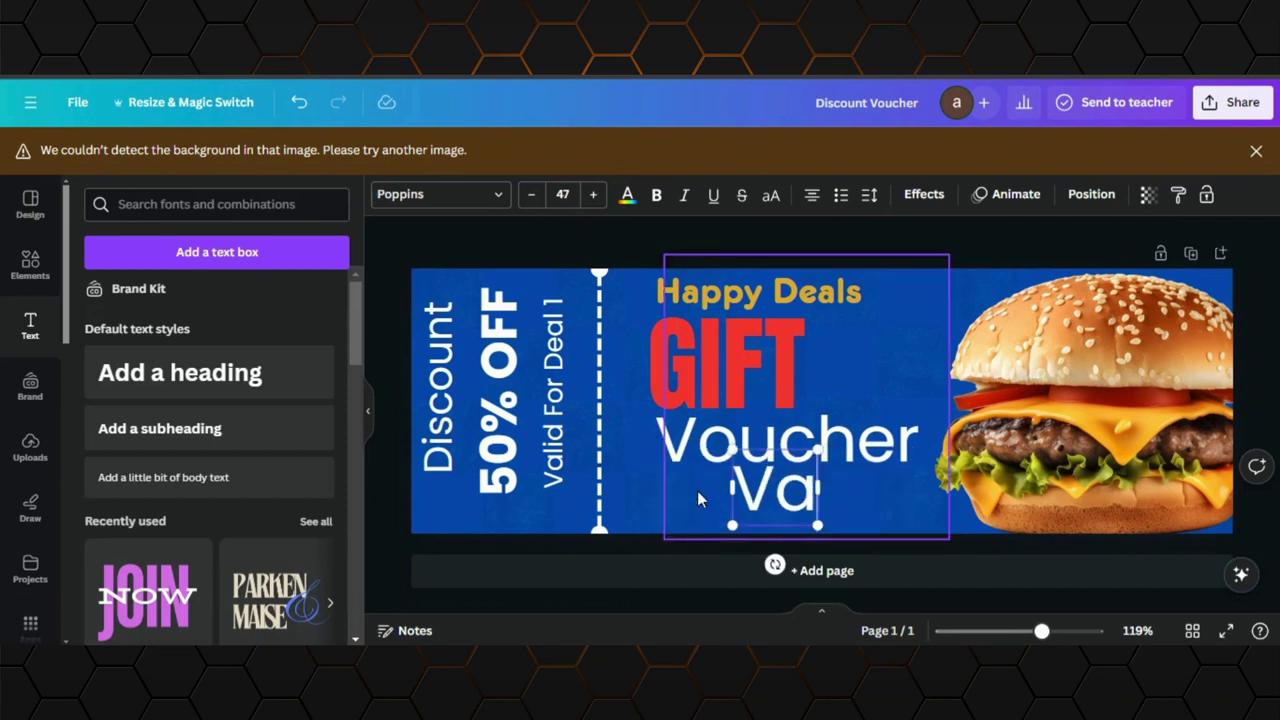
{"action": "type", "text": "lid Til"}
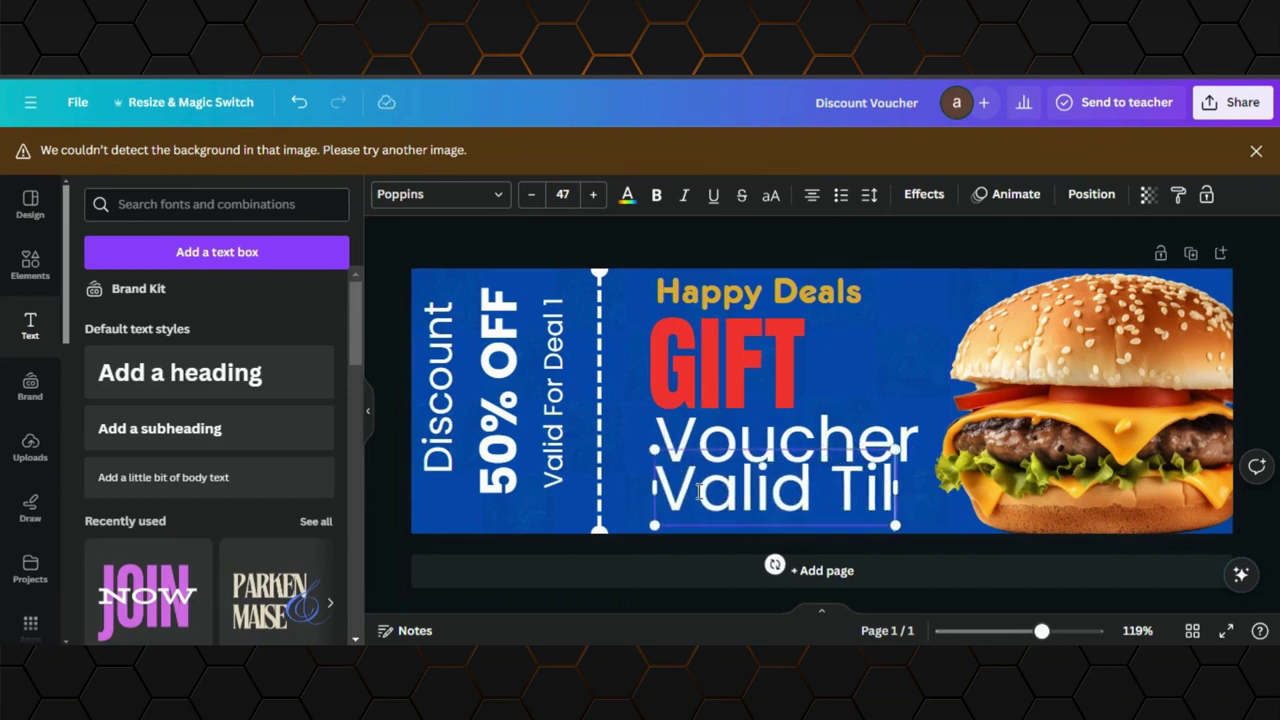
{"action": "type", "text": "l 30-May"}
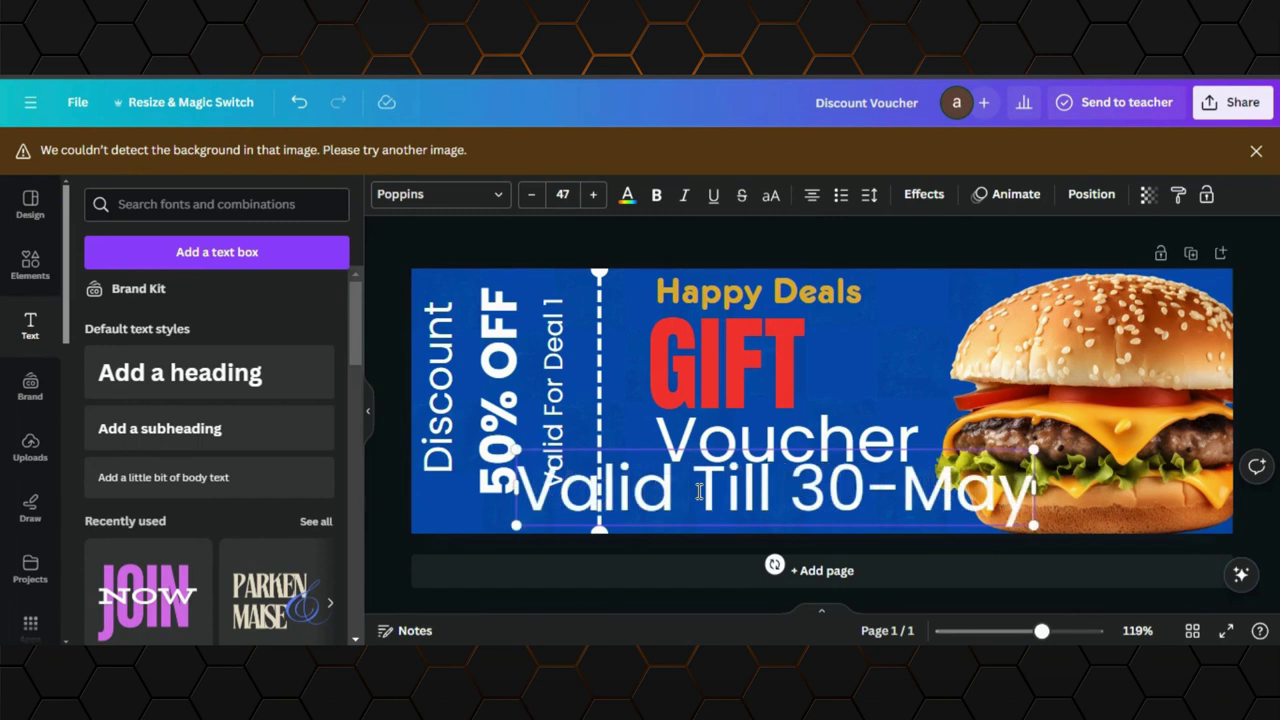
{"action": "type", "text": "-2024"}
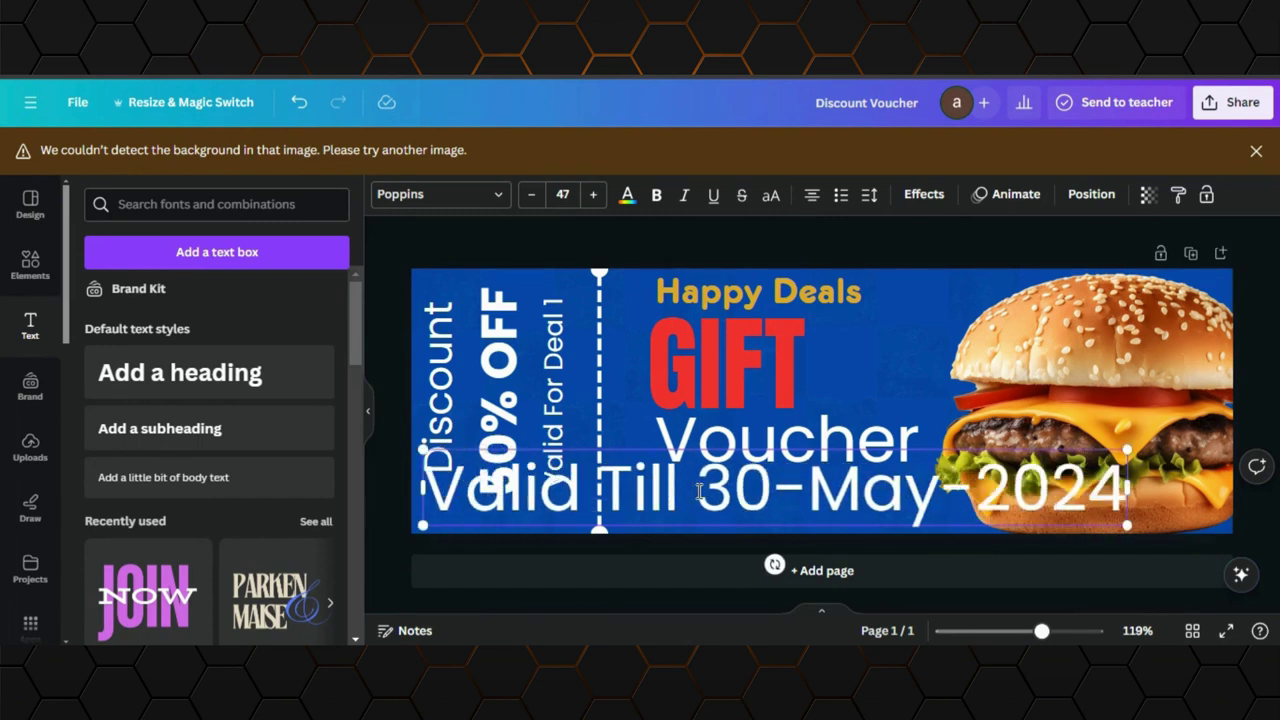
Shrink the "Valid Till 30-May-2024" text to about size 11.5 and position it below "Voucher" near the voucher's bottom edge
{"action": "left_click_drag", "start_coordinate": [423, 451], "coordinate": [880, 453]}
{"action": "left_click_drag", "start_coordinate": [994, 561], "coordinate": [808, 552]}
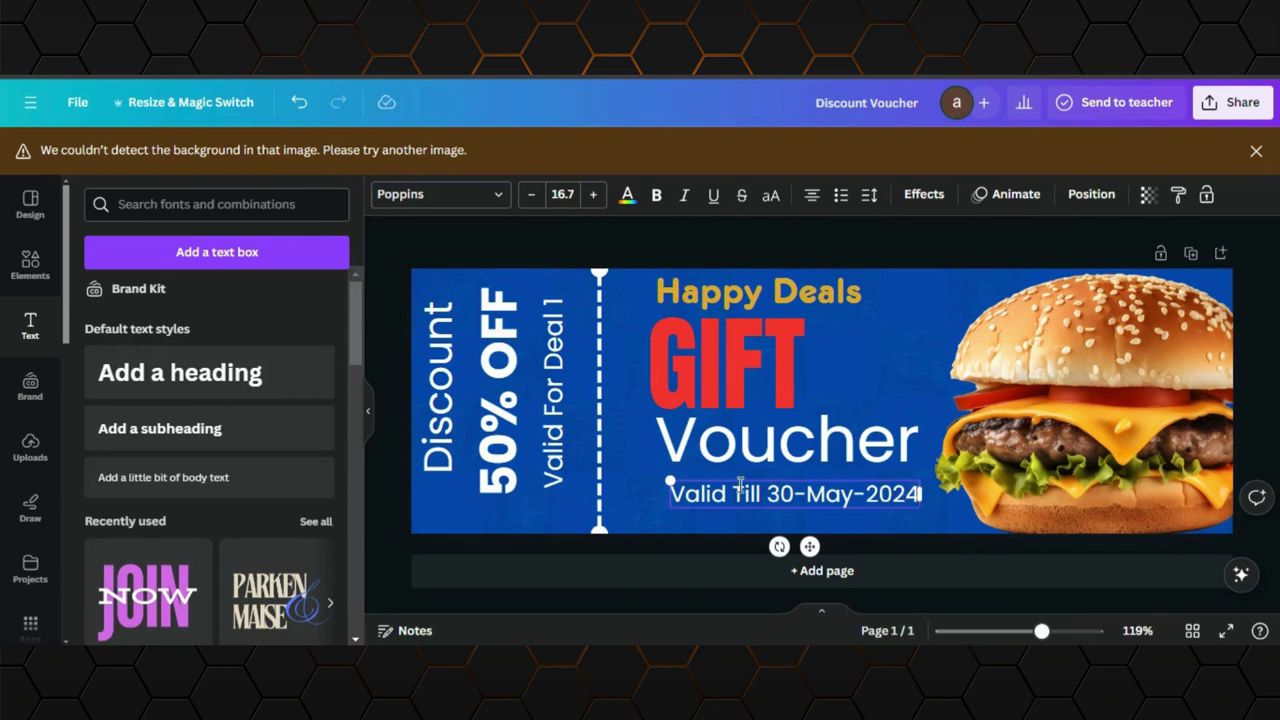
{"action": "left_click_drag", "start_coordinate": [668, 479], "coordinate": [748, 488]}
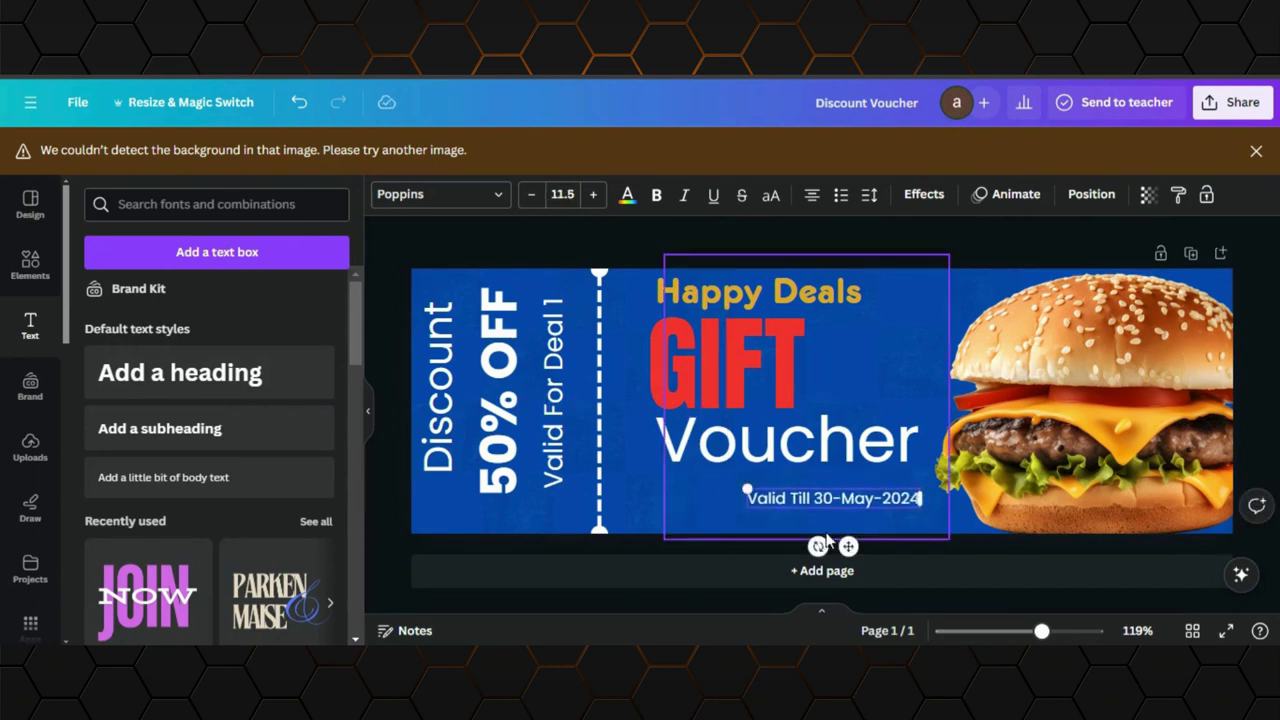
{"action": "left_click_drag", "start_coordinate": [848, 545], "coordinate": [780, 554]}
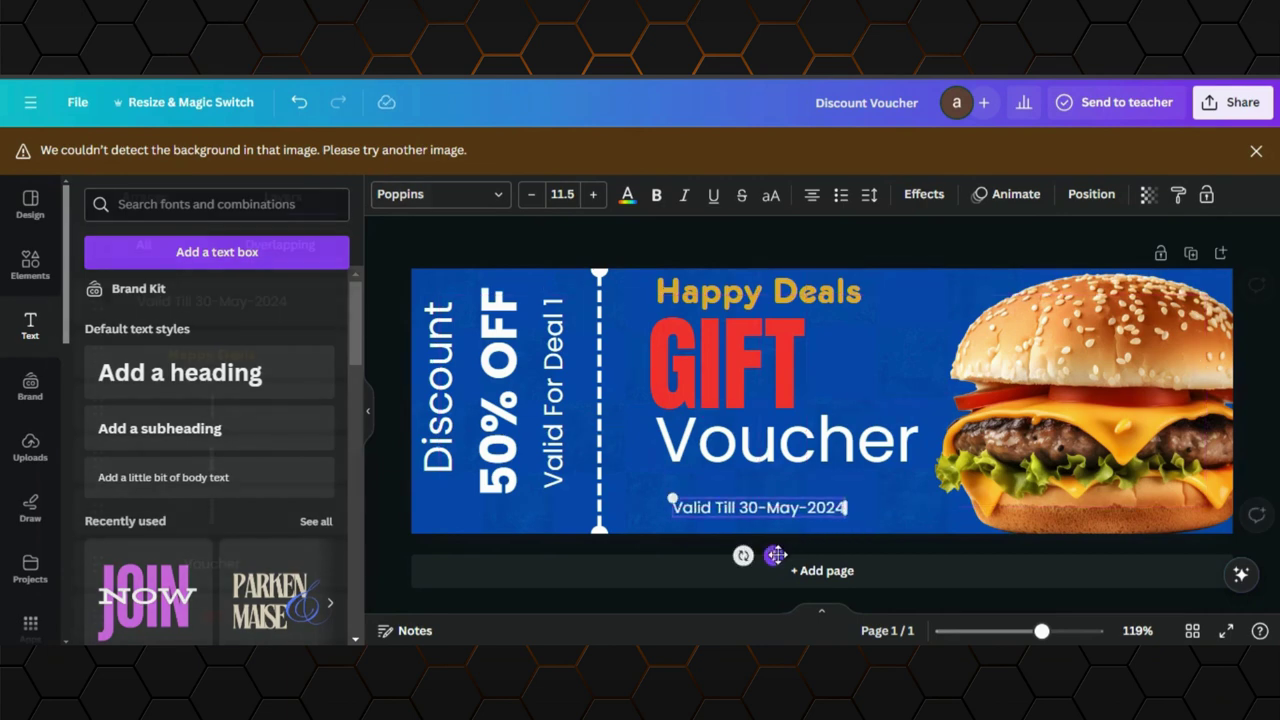
Add a small circle as a bullet in front of "Valid Till 30-May-2024" and fill it with the document's red
{"action": "left_click", "coordinate": [1091, 194]}
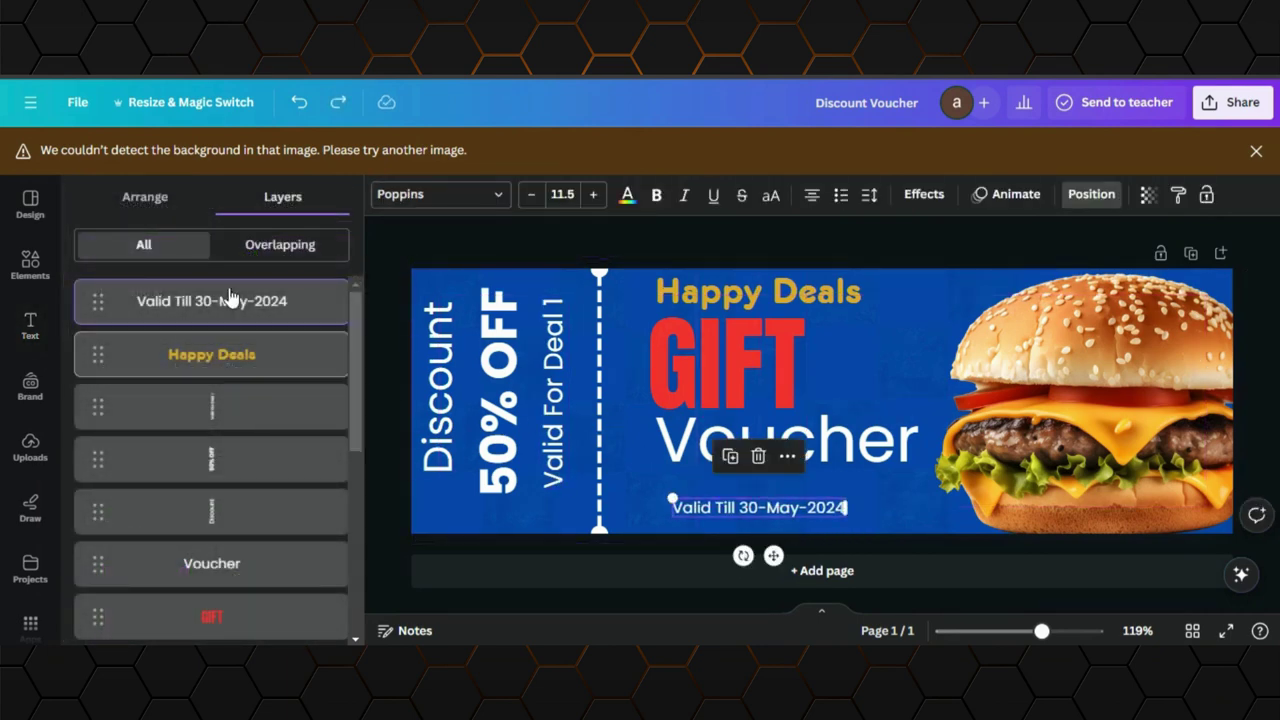
{"action": "left_click", "coordinate": [30, 265]}
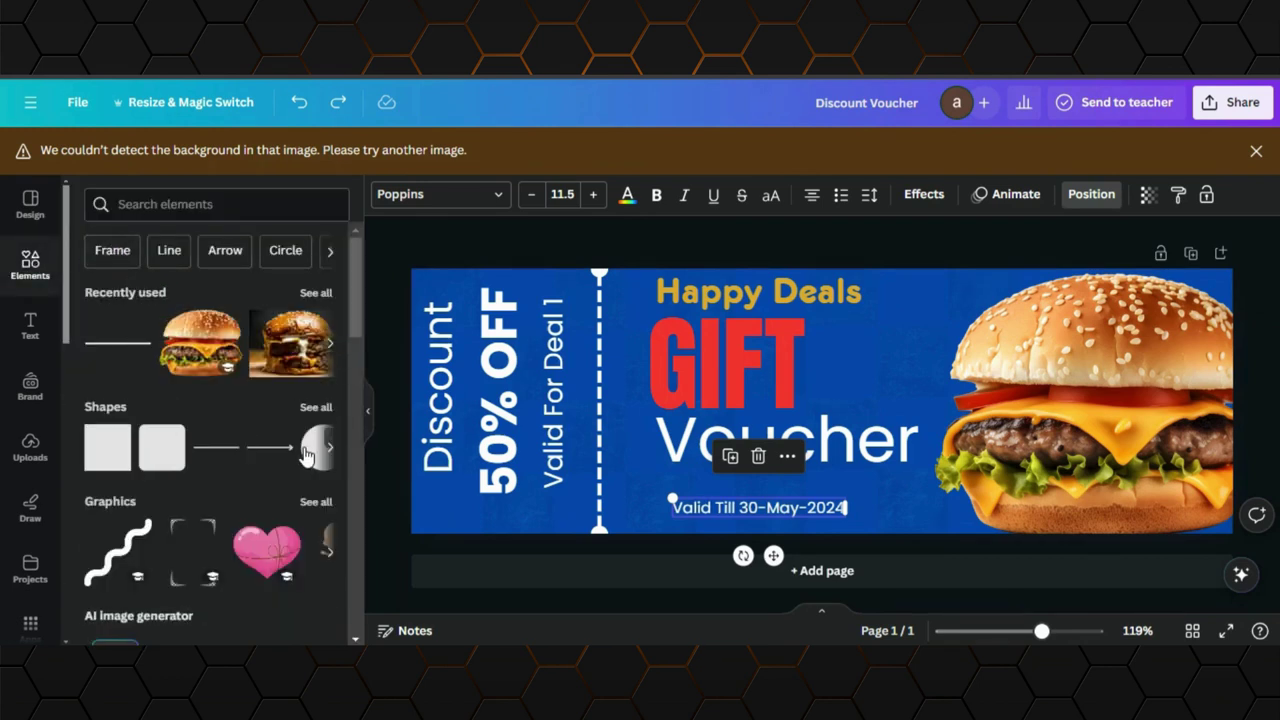
{"action": "left_click", "coordinate": [310, 450]}
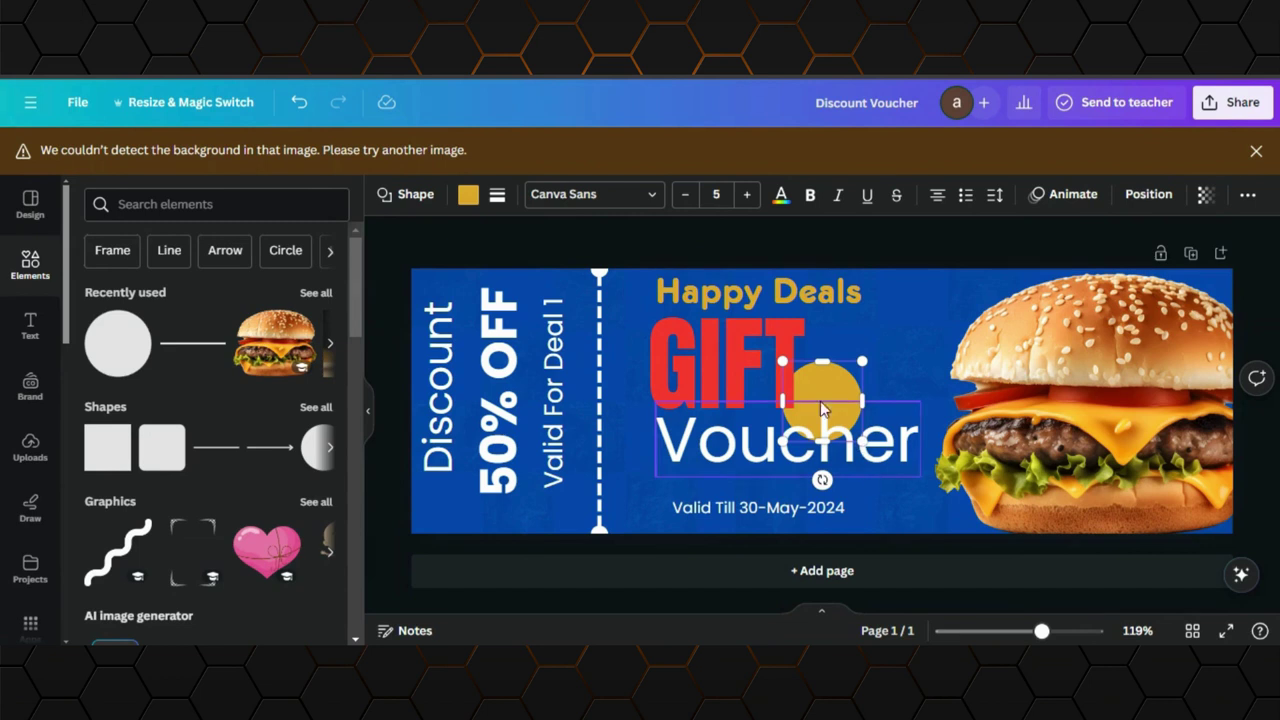
{"action": "left_click_drag", "start_coordinate": [817, 373], "coordinate": [627, 468]}
{"action": "left_click_drag", "start_coordinate": [686, 525], "coordinate": [675, 555]}
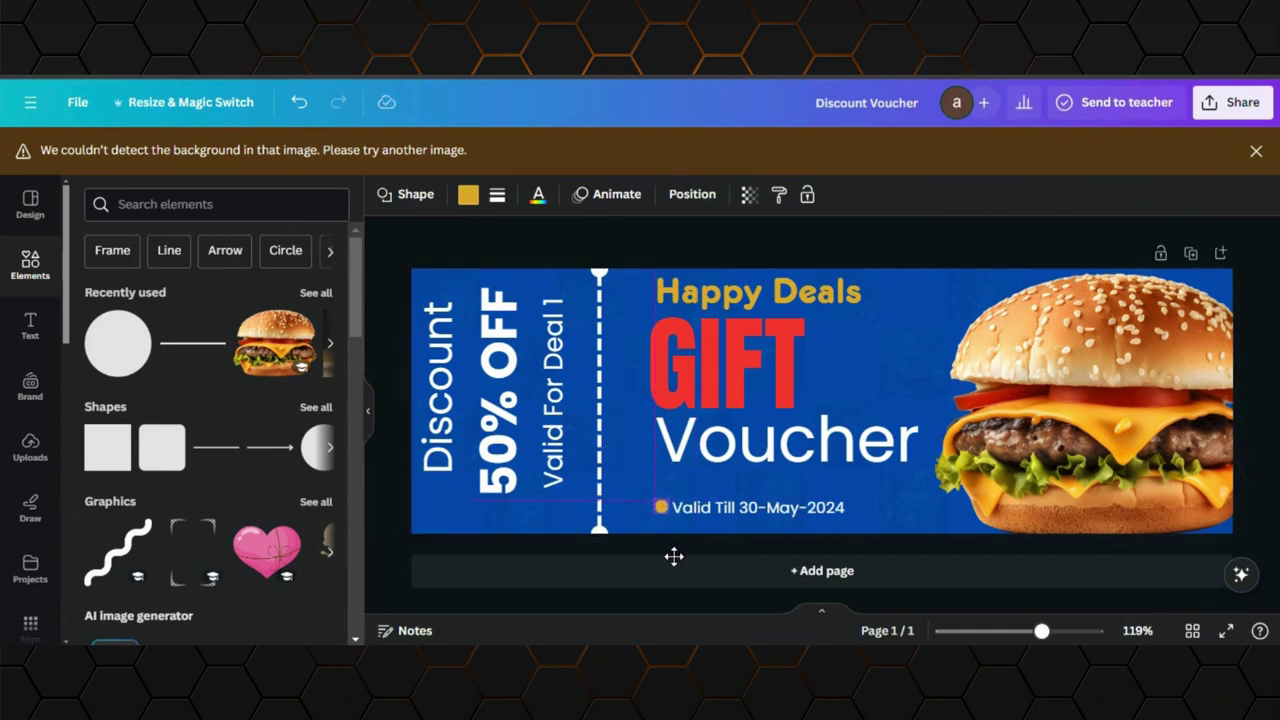
{"action": "left_click_drag", "start_coordinate": [667, 513], "coordinate": [678, 550]}
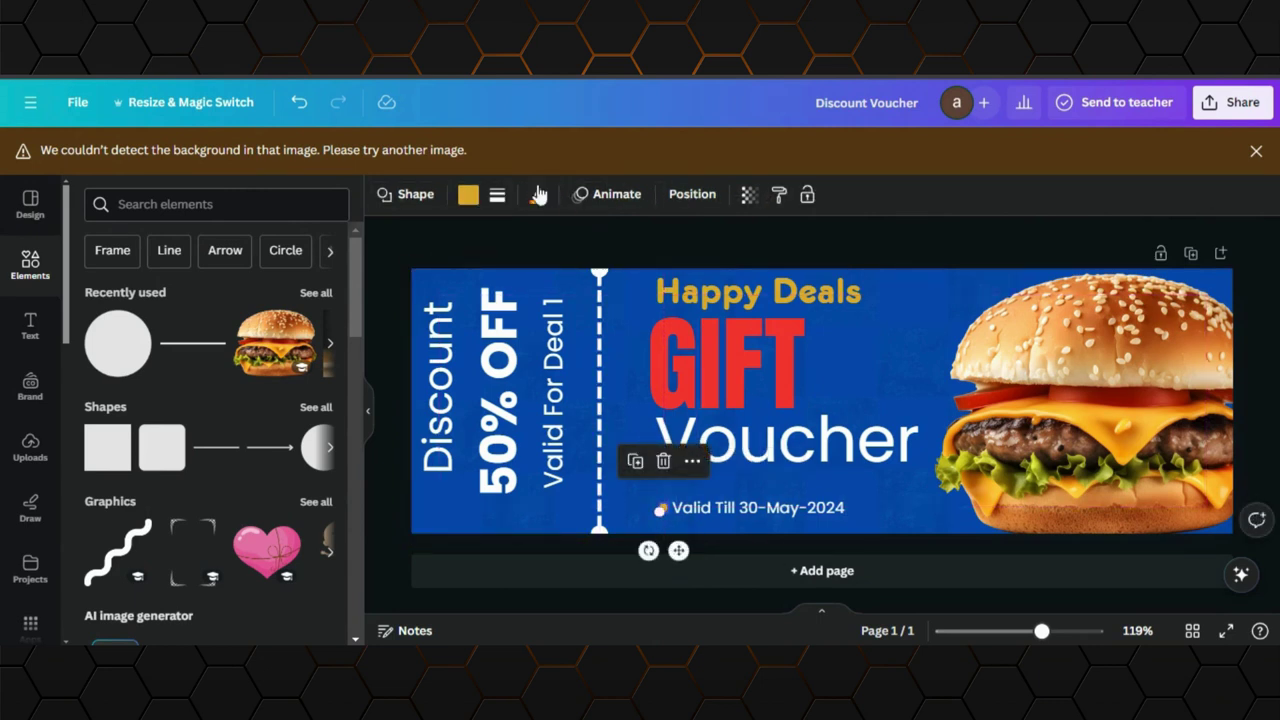
{"action": "left_click", "coordinate": [468, 194]}
{"action": "left_click", "coordinate": [321, 297]}
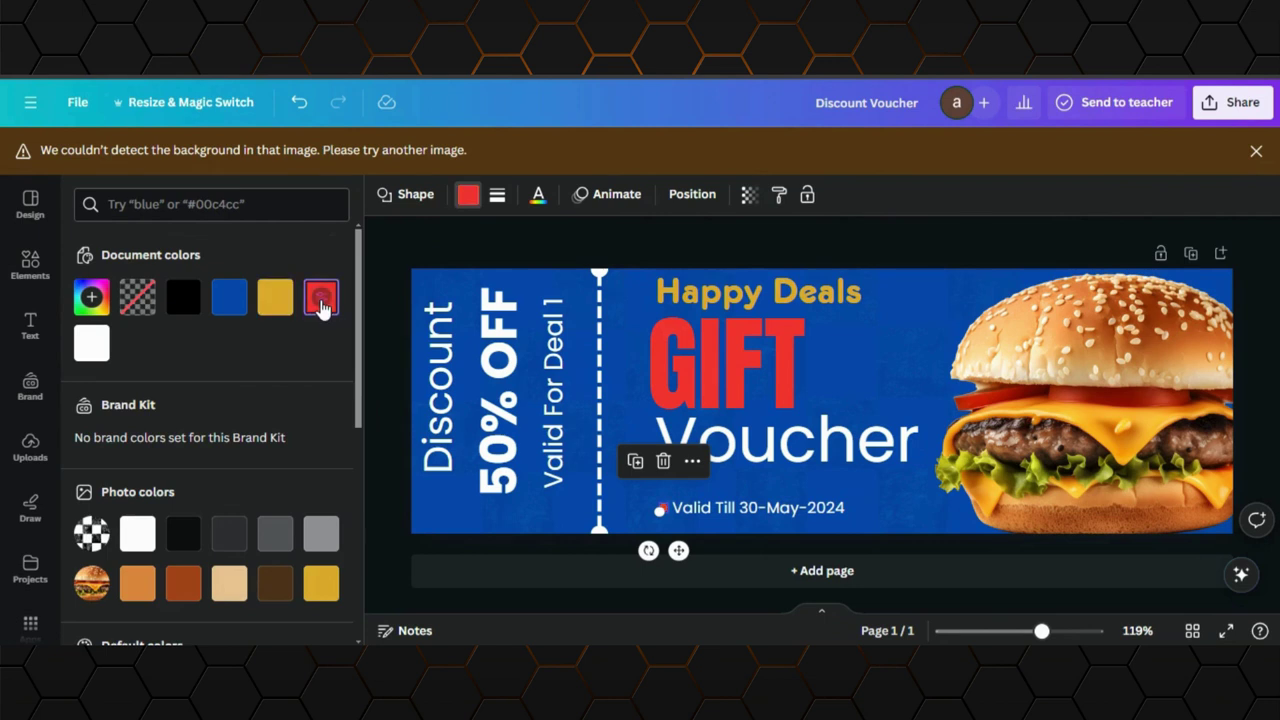
Apply the Glow shadow effect to the burger photo
{"action": "left_click", "coordinate": [999, 308]}
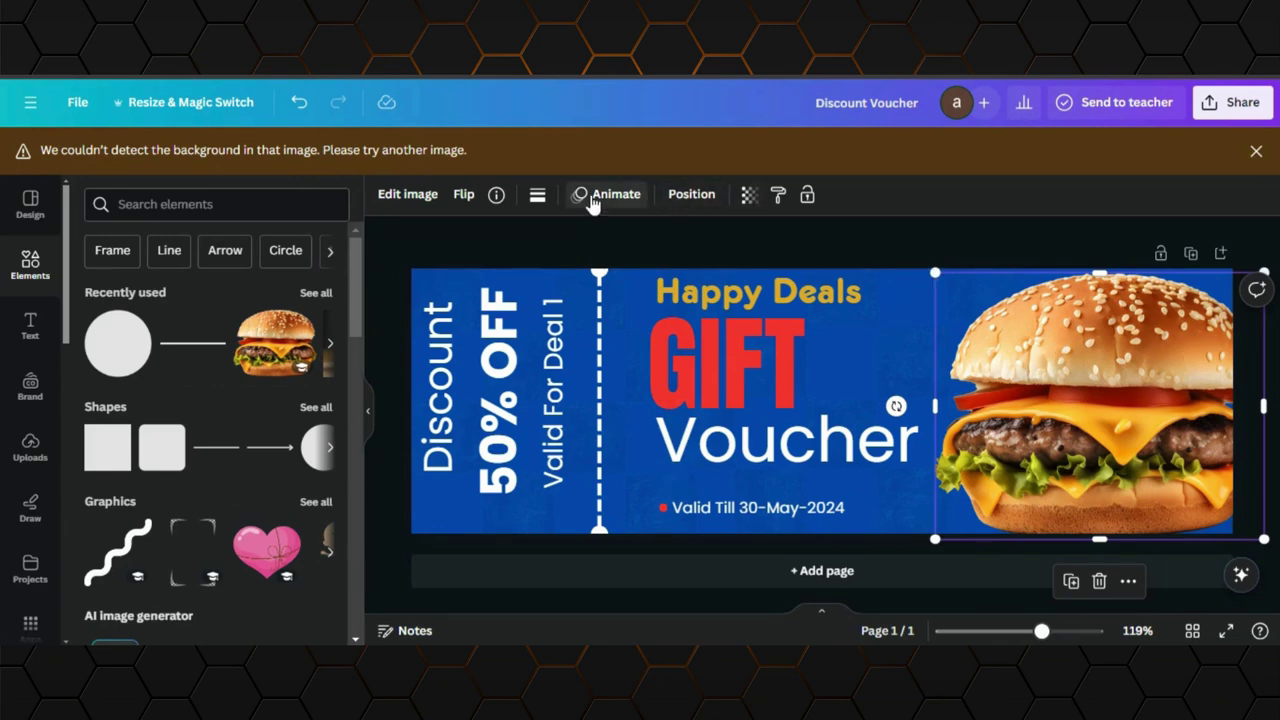
{"action": "left_click", "coordinate": [408, 196]}
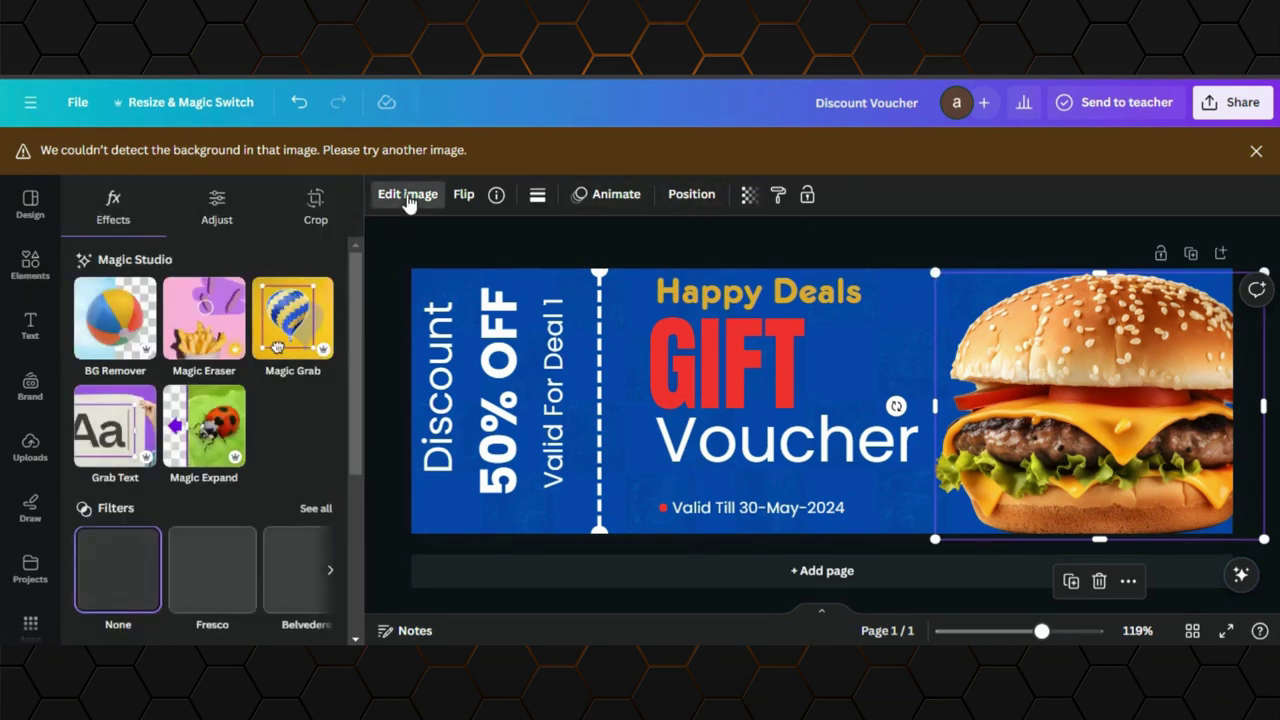
{"action": "scroll", "coordinate": [251, 478], "scroll_direction": "down", "scroll_amount": 5}
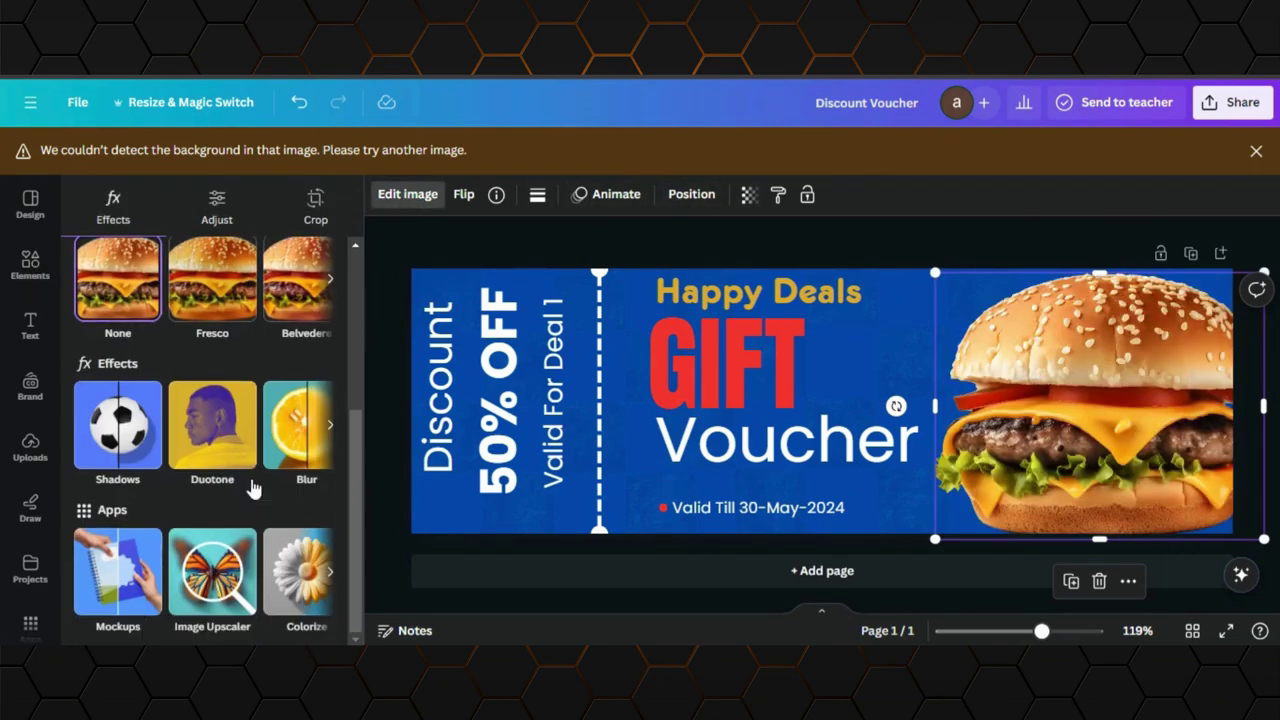
{"action": "left_click", "coordinate": [132, 428]}
{"action": "left_click", "coordinate": [128, 390]}
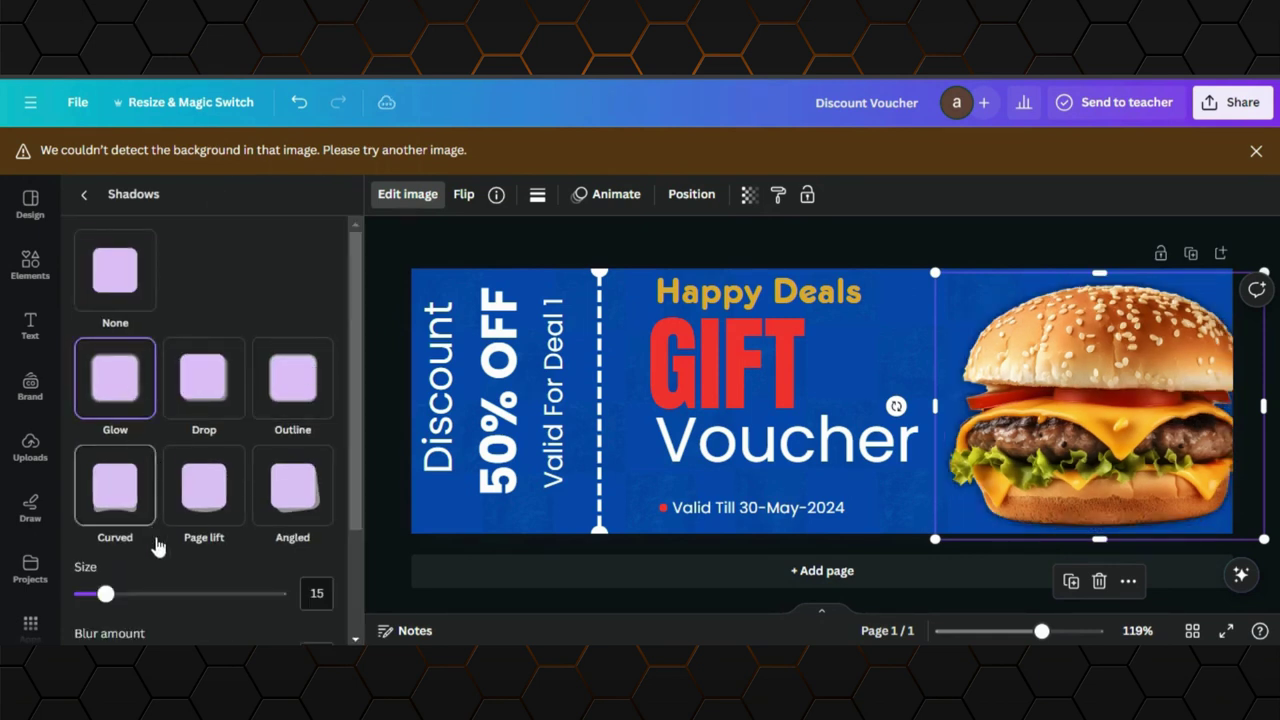
Set the burger's glow color to red #E80303 and its intensity to 92
{"action": "scroll", "coordinate": [160, 547], "scroll_direction": "down", "scroll_amount": 3}
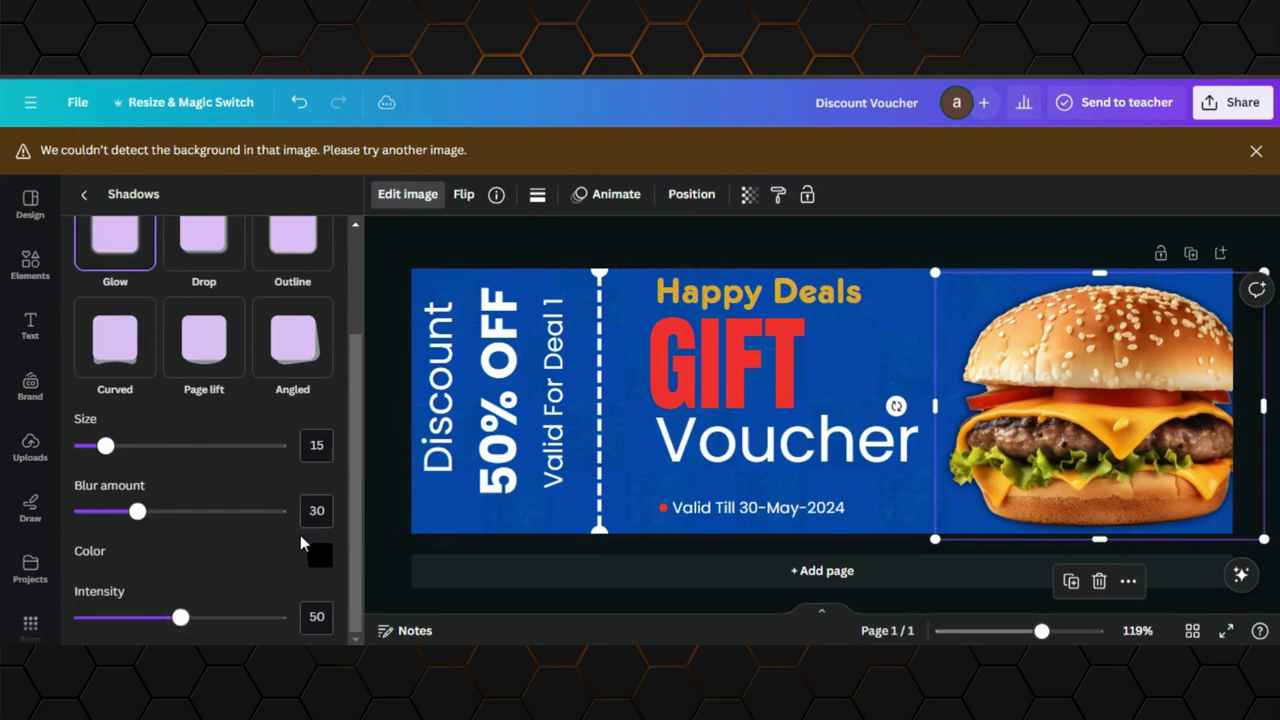
{"action": "left_click", "coordinate": [320, 555]}
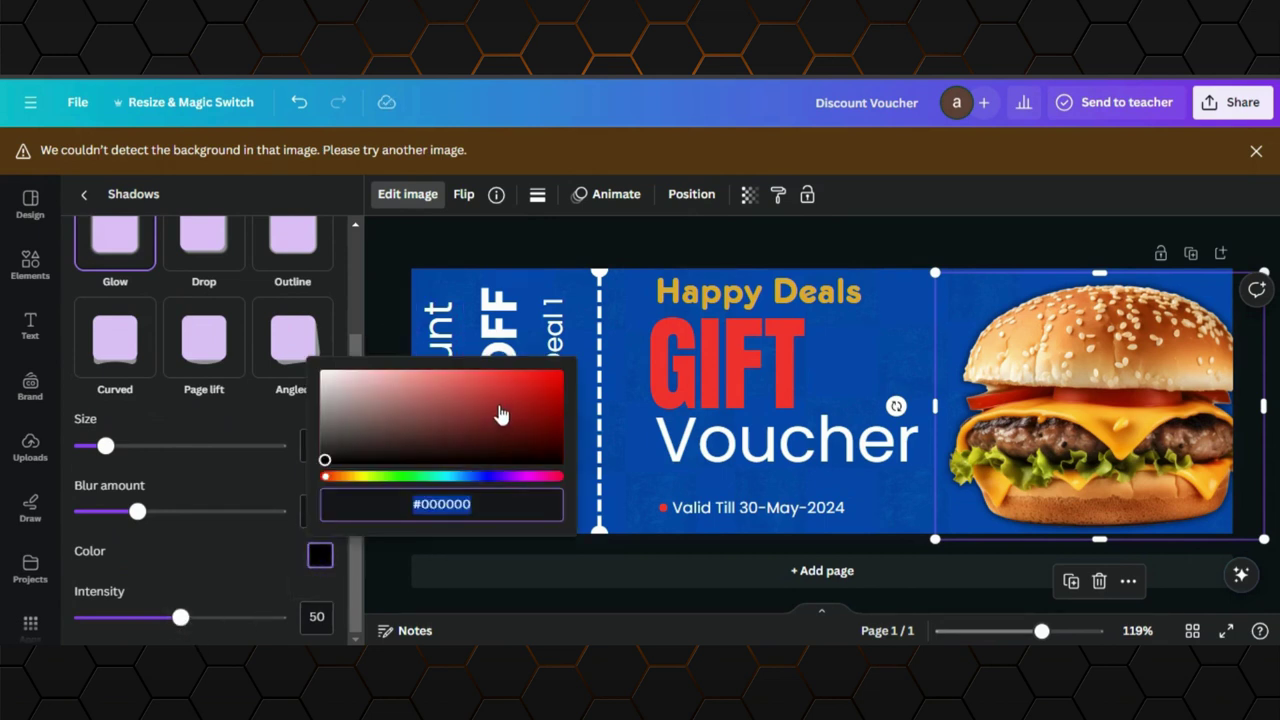
{"action": "mouse_move", "coordinate": [505, 412]}
{"action": "left_mouse_down"}
{"action": "mouse_move", "coordinate": [537, 380]}
{"action": "mouse_move", "coordinate": [562, 388]}
{"action": "left_mouse_up"}
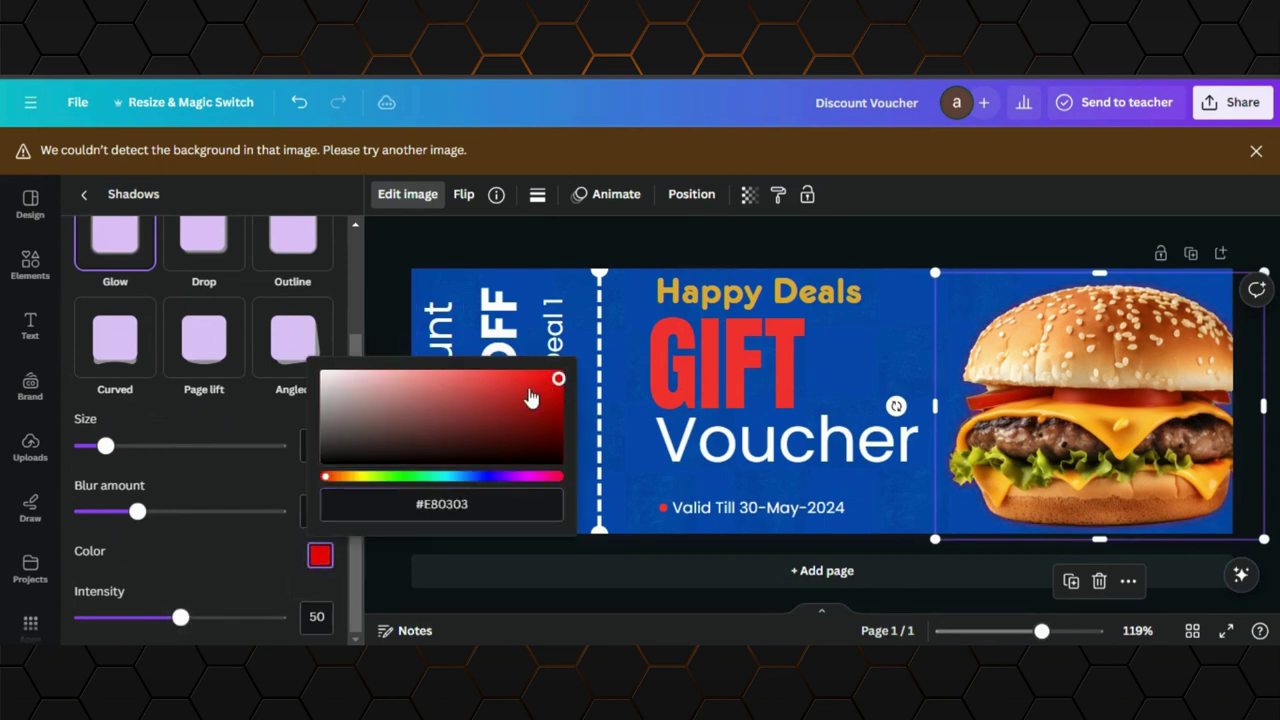
{"action": "left_click_drag", "start_coordinate": [180, 617], "coordinate": [268, 617]}
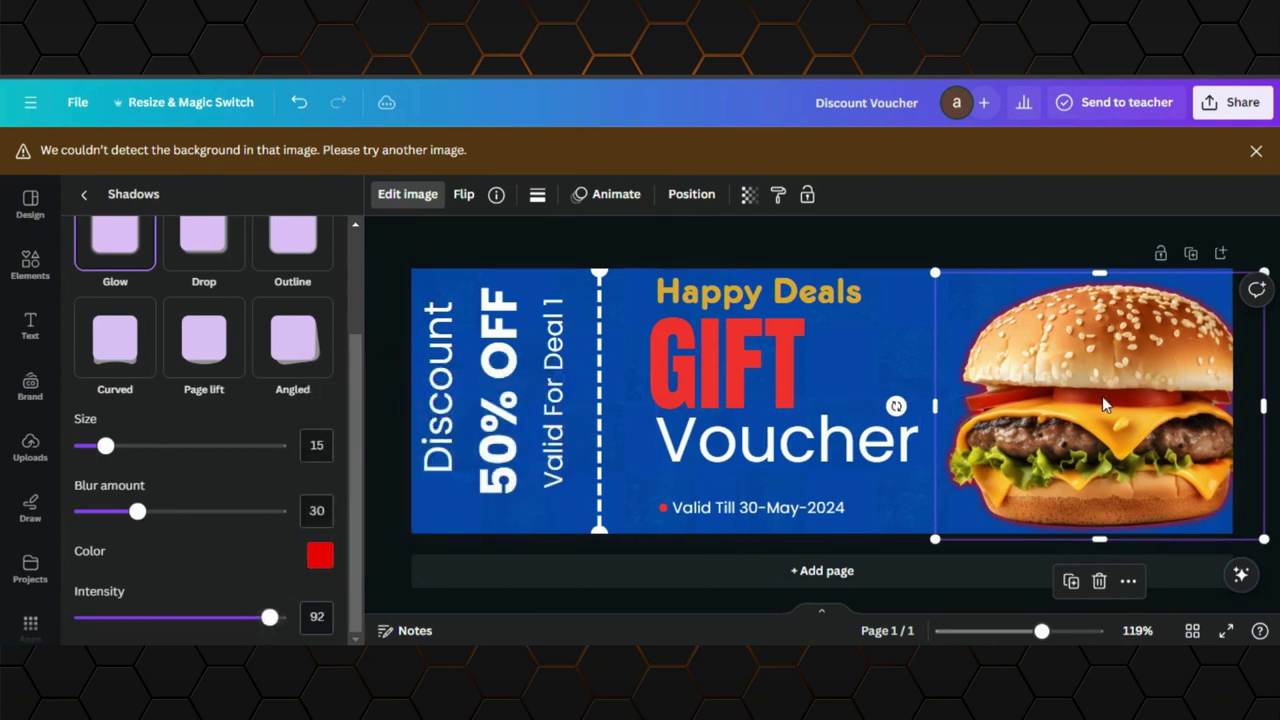
Enlarge the burger photo slightly and move the "Discount" and "Valid For Deal 1" texts closer to "50% OFF"
{"action": "mouse_move", "coordinate": [1263, 540]}
{"action": "left_mouse_down"}
{"action": "mouse_move", "coordinate": [1276, 470]}
{"action": "mouse_move", "coordinate": [1271, 536]}
{"action": "left_mouse_up"}
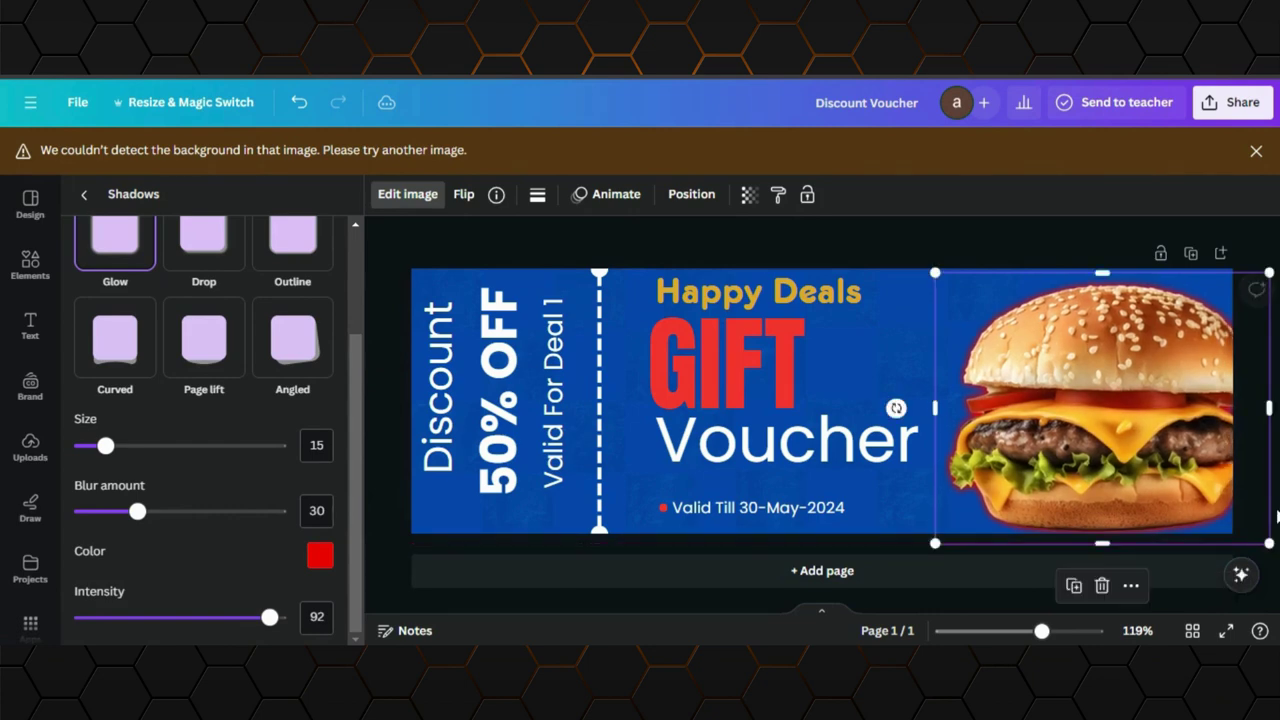
{"action": "left_click_drag", "start_coordinate": [427, 376], "coordinate": [443, 376]}
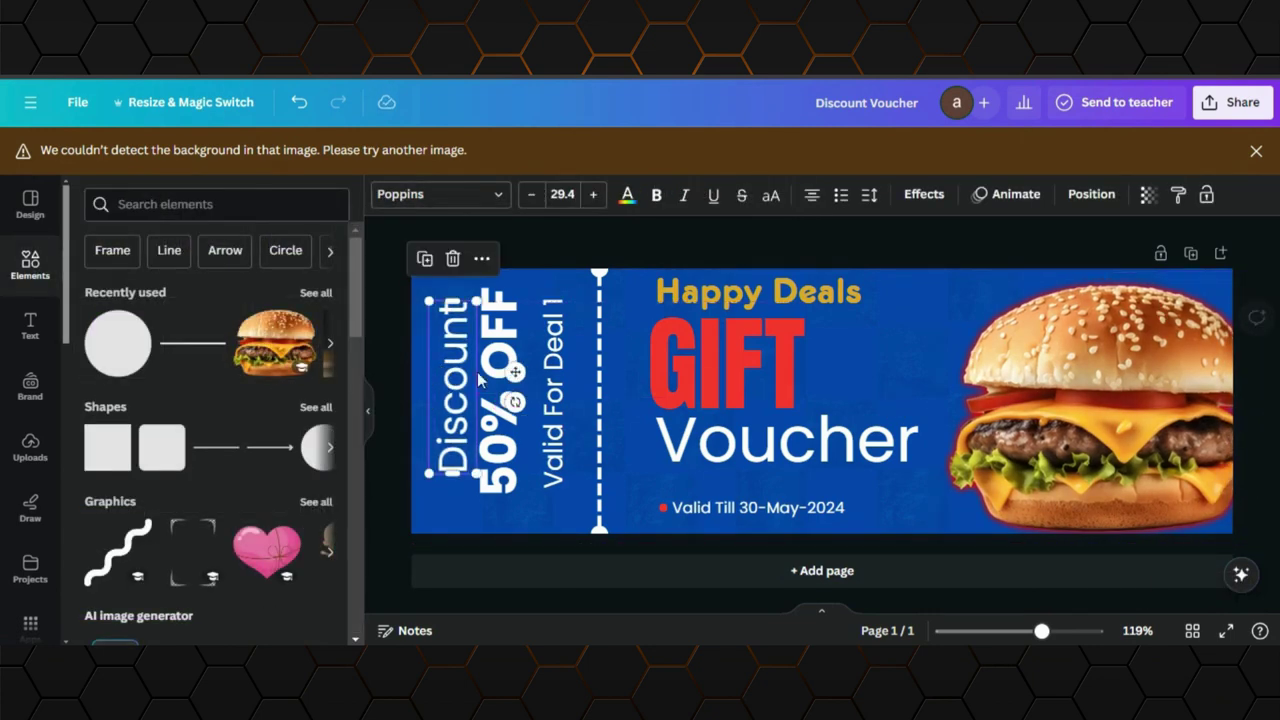
{"action": "left_click", "coordinate": [545, 392]}
Download the voucher design as a PNG at size 1 (2,000 × 647 px)
{"action": "left_click", "coordinate": [1236, 104]}
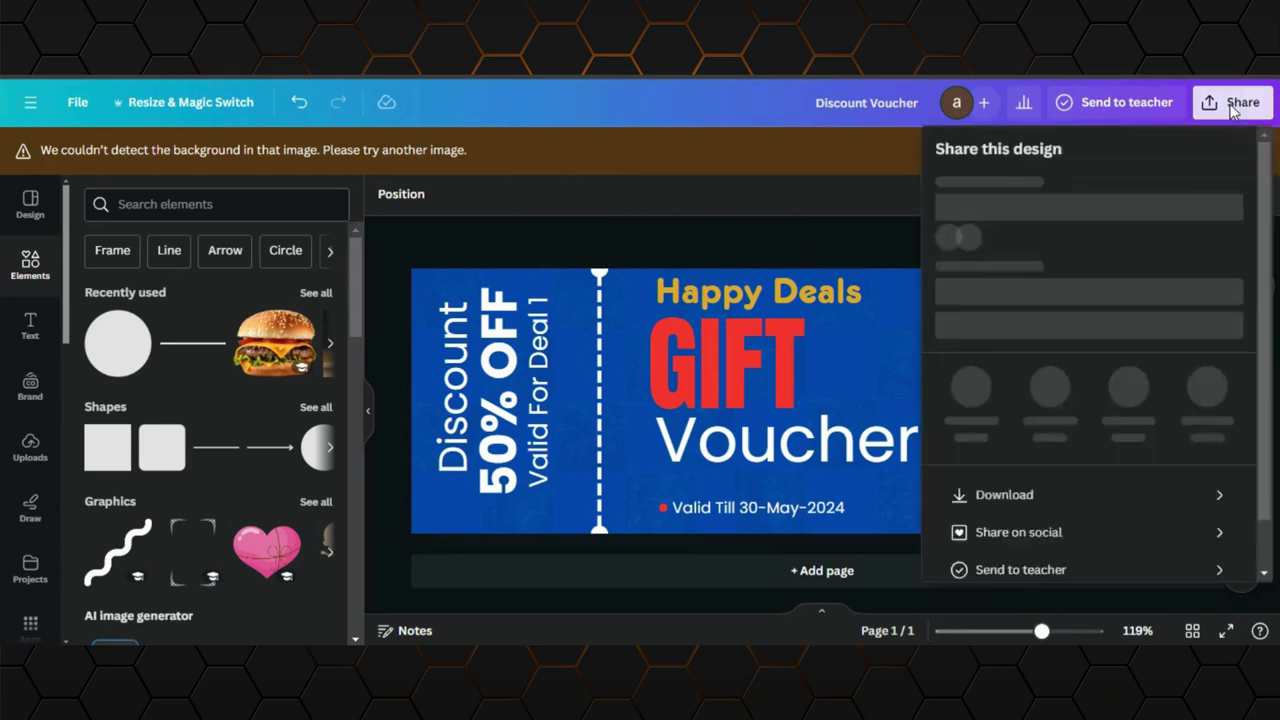
{"action": "scroll", "coordinate": [1010, 450], "scroll_direction": "down", "scroll_amount": 2}
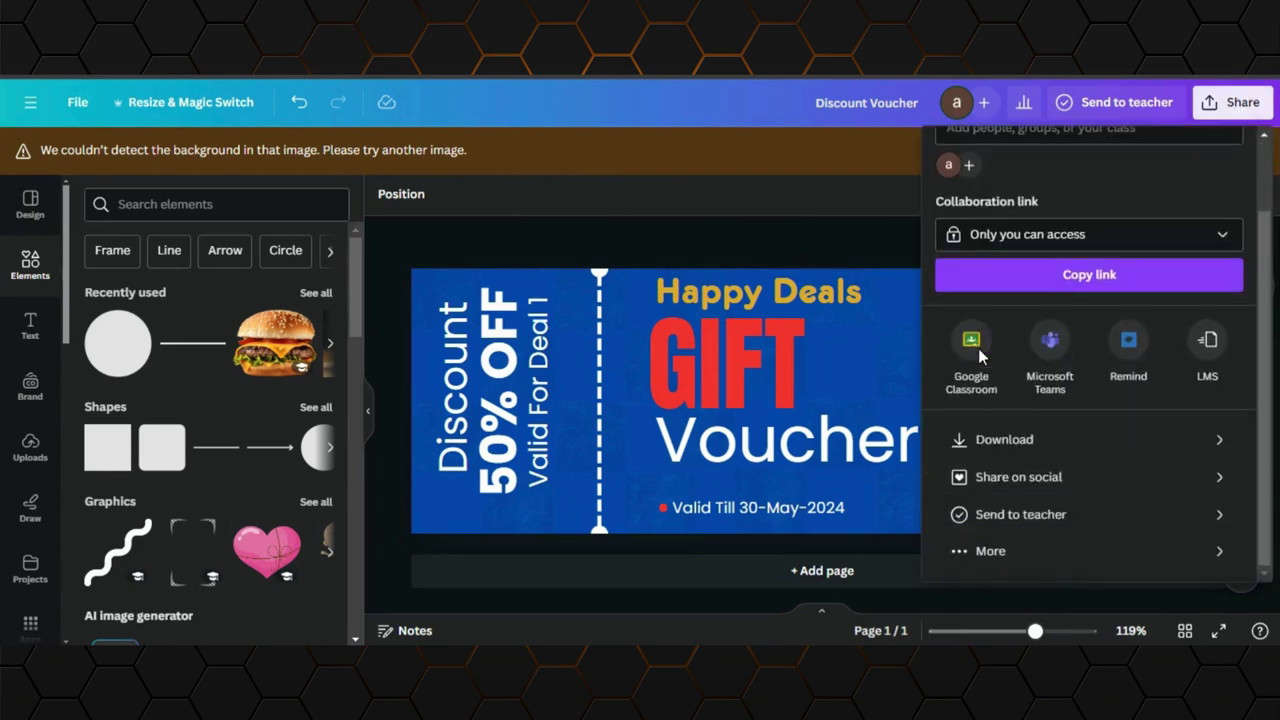
{"action": "left_click", "coordinate": [1010, 448]}
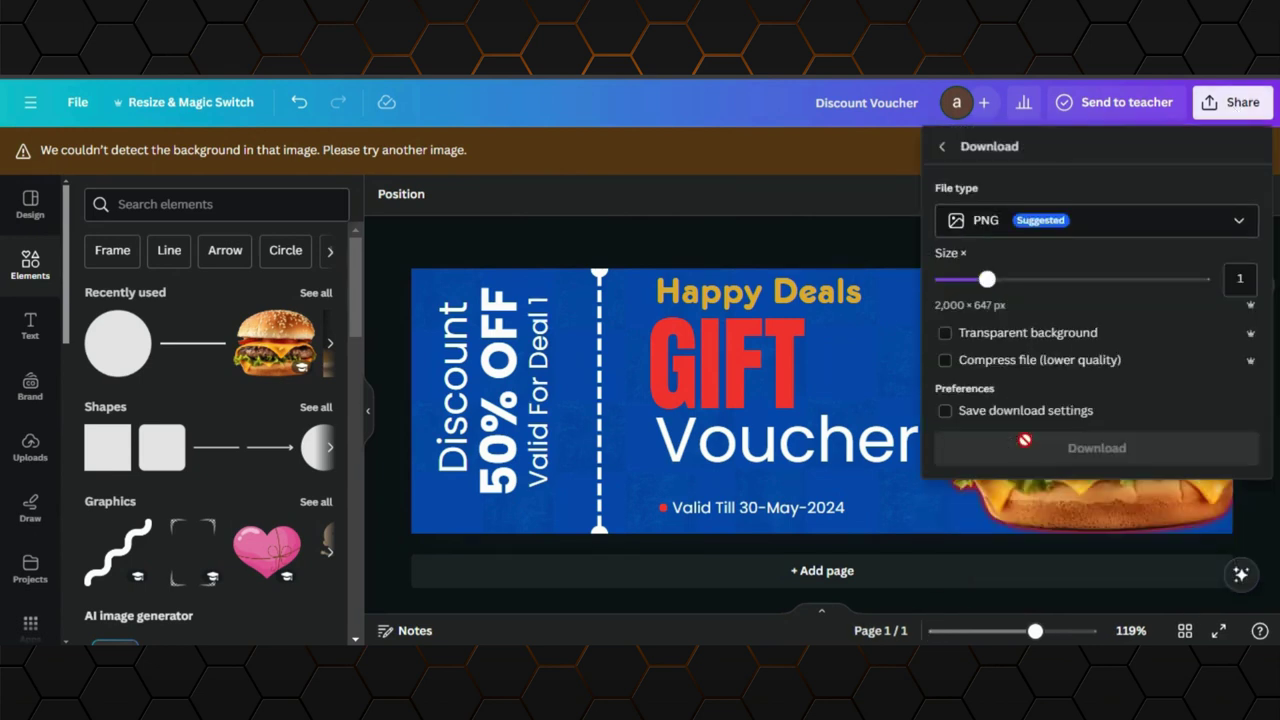
{"action": "left_click", "coordinate": [1036, 362]}
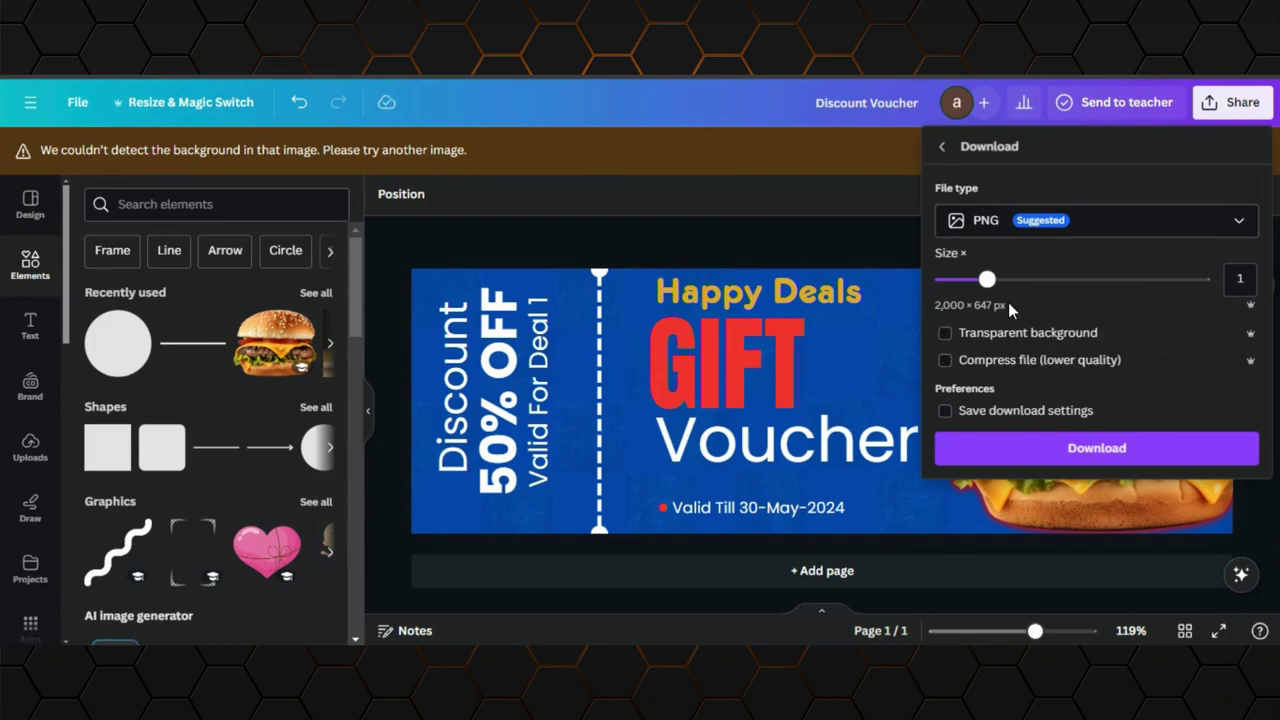
{"action": "left_click", "coordinate": [1010, 450]}
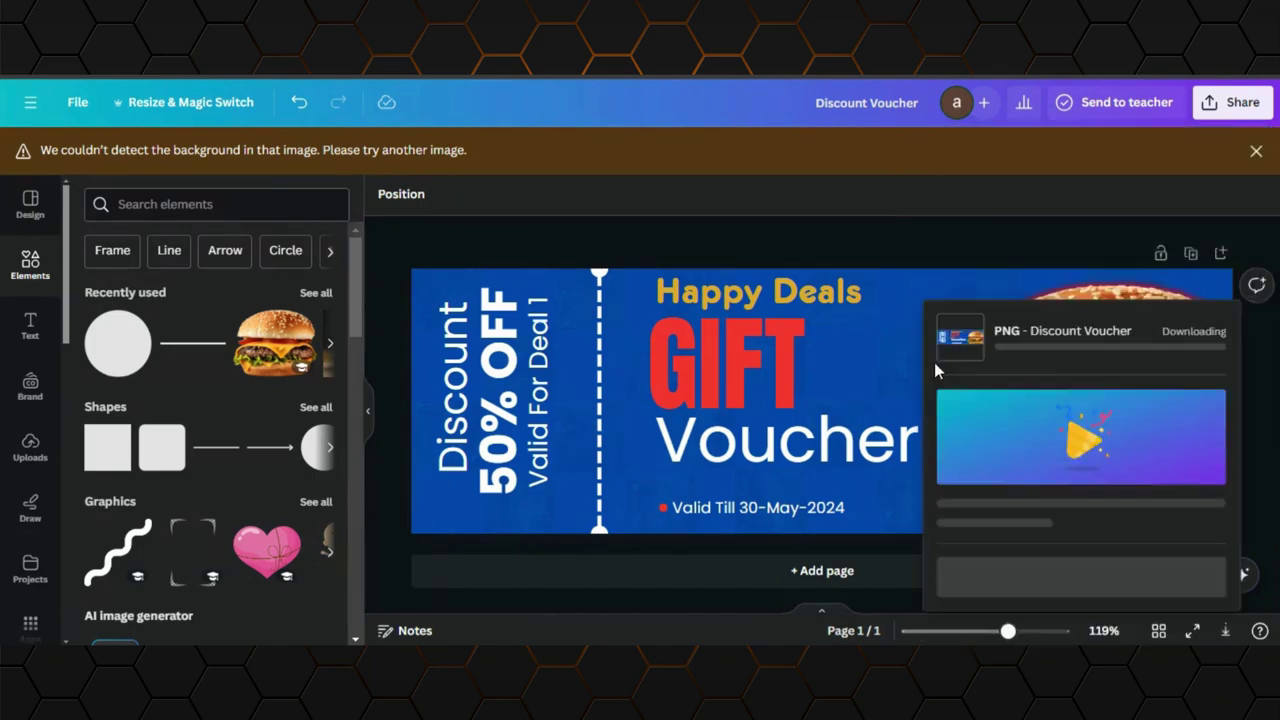